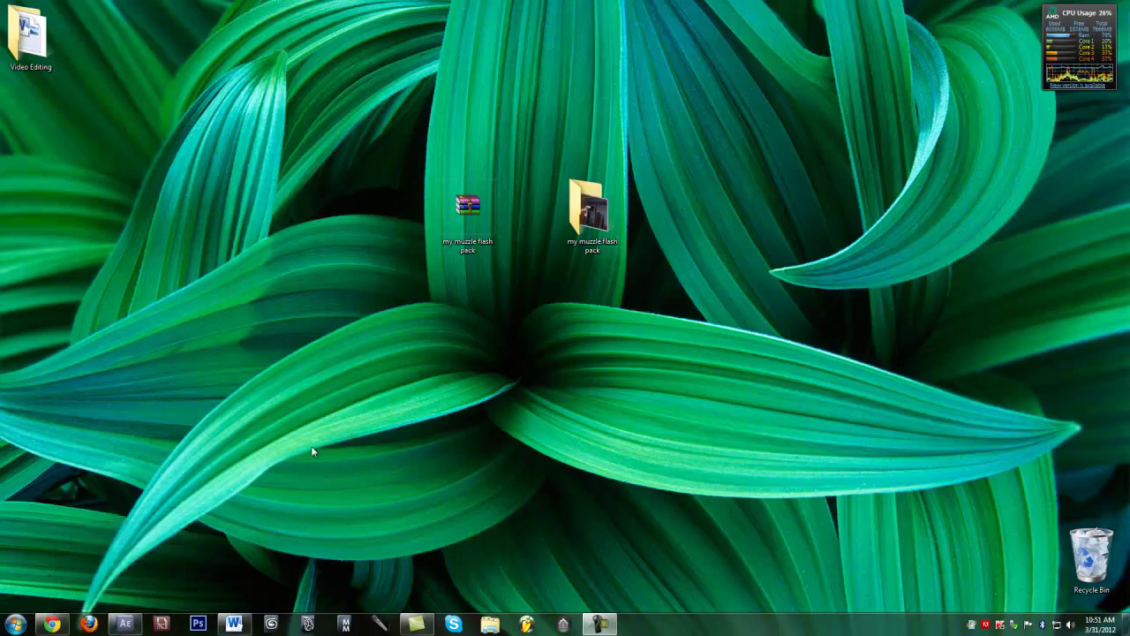
Check the download page for my muzzle flash pack.zip and look through the extracted pack folder's contents
click(52, 624)
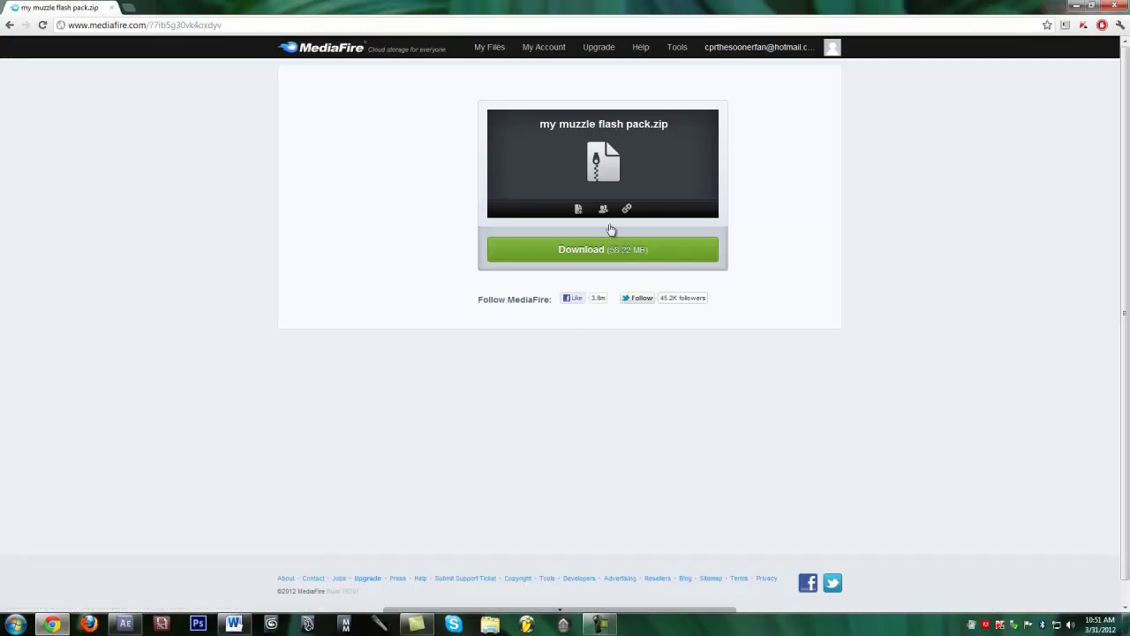
click(1076, 7)
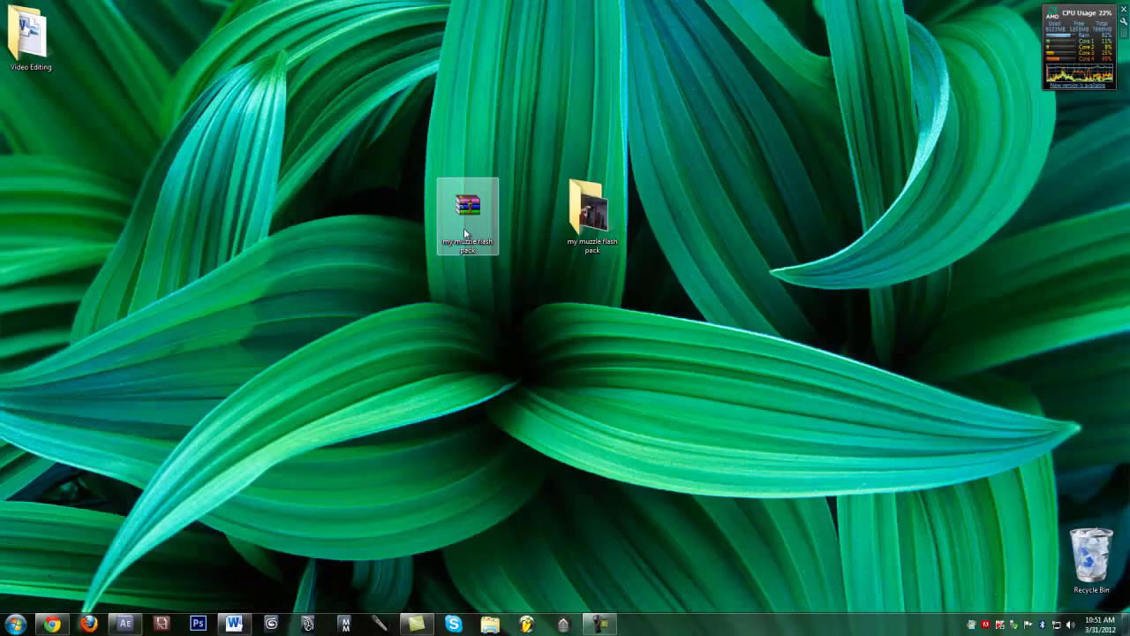
double_click(599, 225)
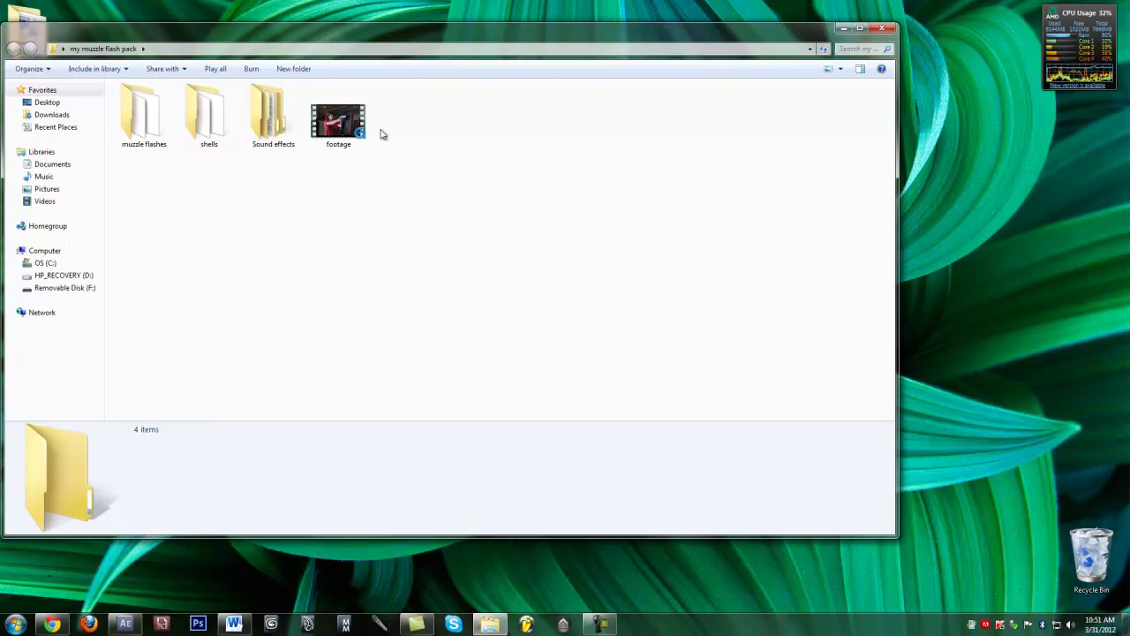
click(883, 31)
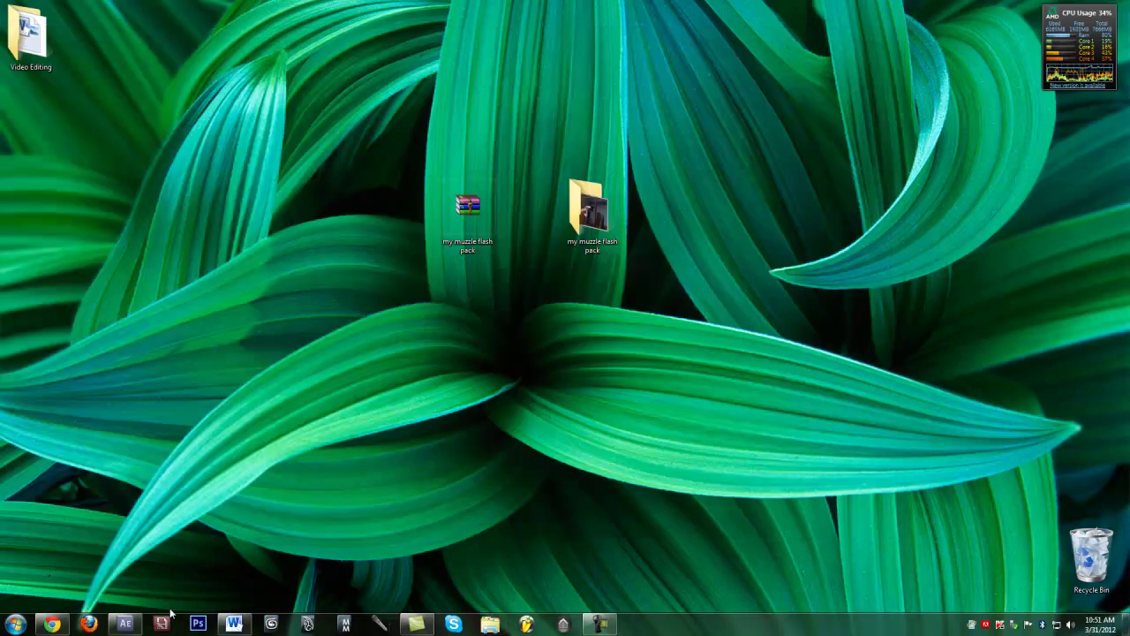
Switch to After Effects and scrub through the gunshot in the final footage composition
click(125, 624)
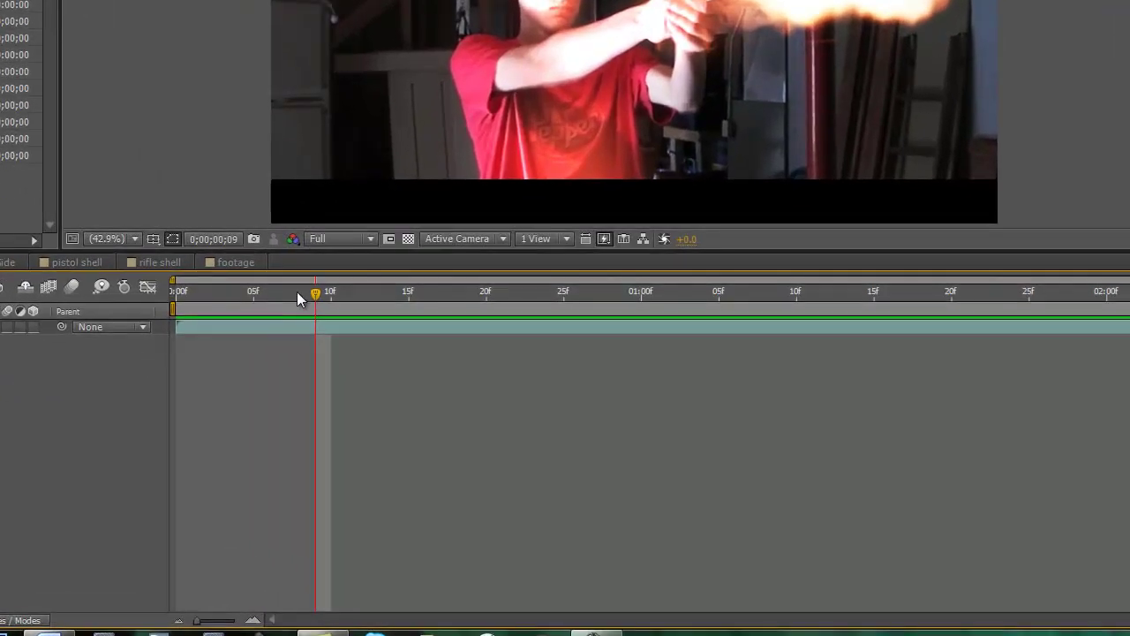
mouse_move(316, 298)
mouse_down()
mouse_move(362, 298)
mouse_move(270, 298)
mouse_move(309, 298)
mouse_up()
mouse_move(316, 296)
mouse_down()
mouse_move(677, 293)
mouse_move(890, 307)
mouse_move(311, 315)
mouse_up()
drag(309, 310, 319, 308)
Preview the rifle shell and pistol shell compositions, checking their transparent backgrounds with the transparency grid
click(159, 264)
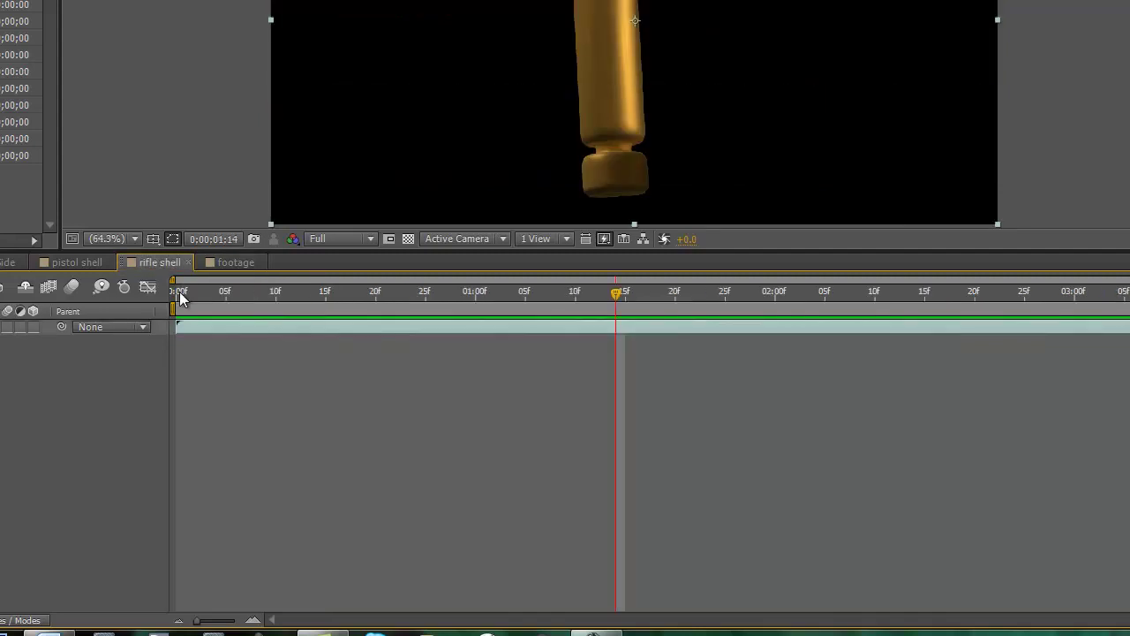
drag(179, 303, 667, 308)
click(406, 239)
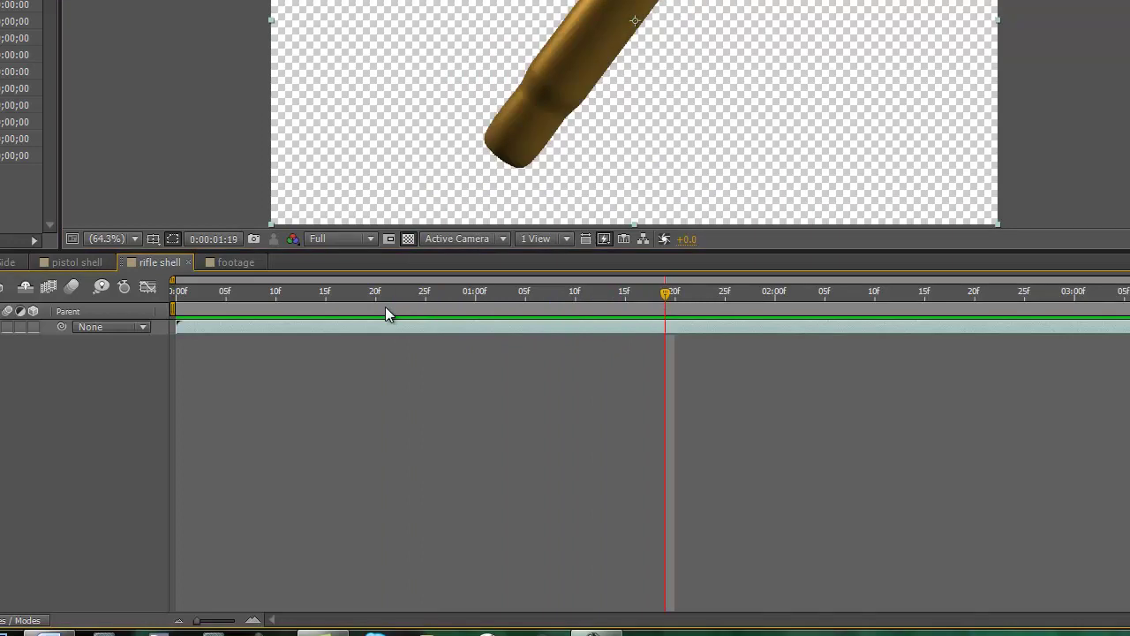
click(95, 268)
drag(184, 300, 250, 300)
click(407, 239)
Preview the Muzzle Flash Side and Muzzle Flash Front compositions, checking their transparency with the transparency grid
click(7, 263)
click(408, 238)
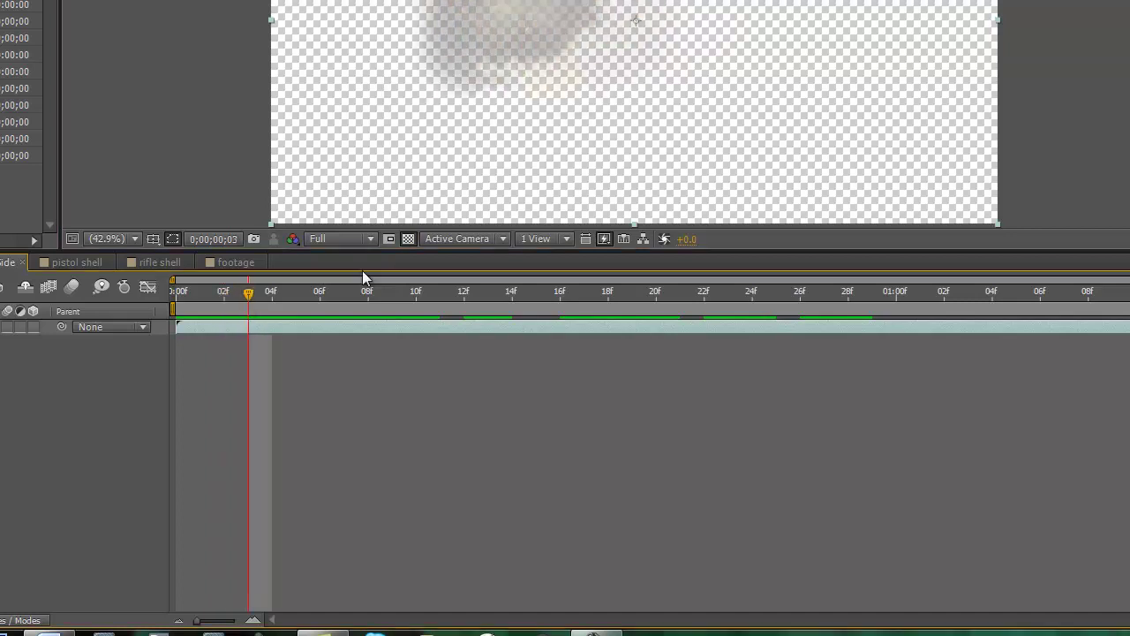
click(408, 238)
key(Home)
key(equal)
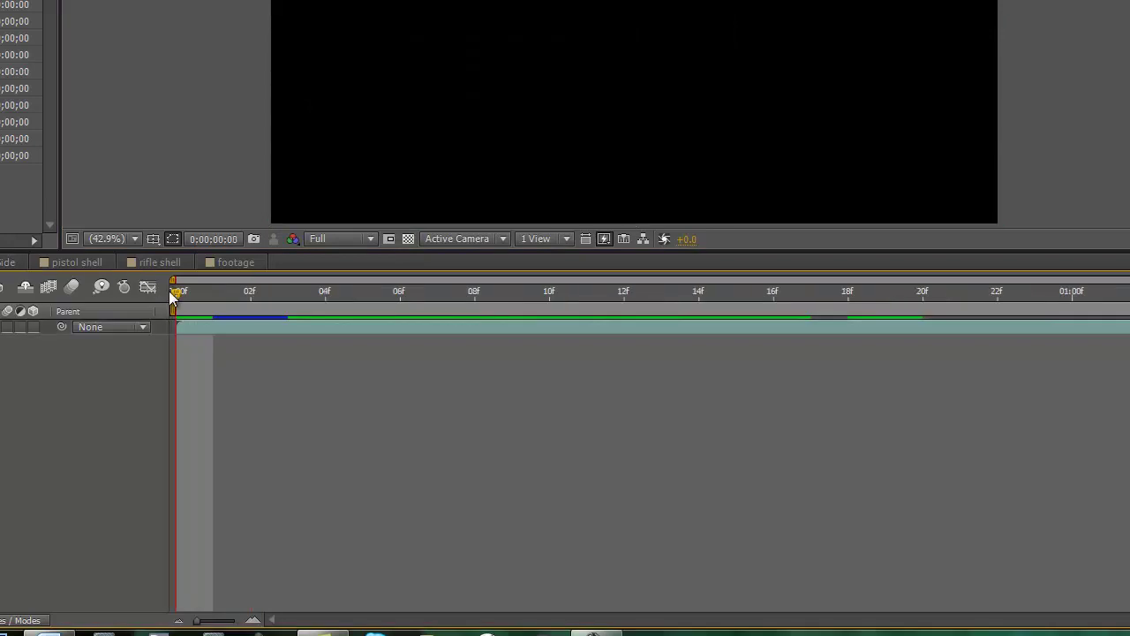
mouse_move(194, 294)
mouse_down()
mouse_move(246, 292)
mouse_move(187, 297)
mouse_move(199, 305)
mouse_up()
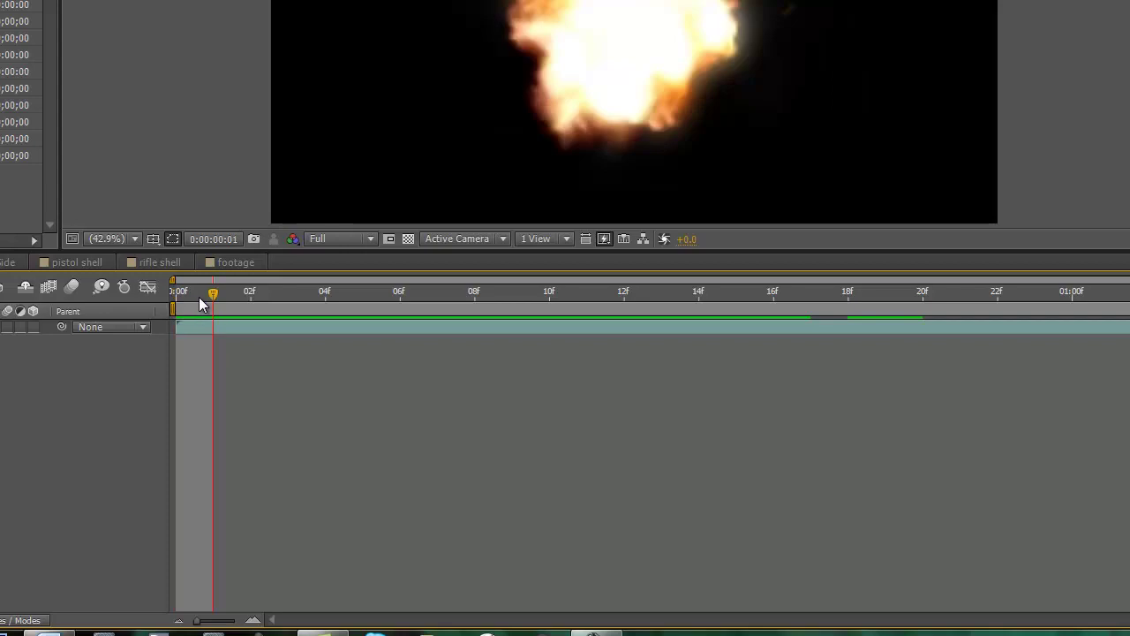
click(406, 240)
drag(213, 293, 382, 269)
click(408, 239)
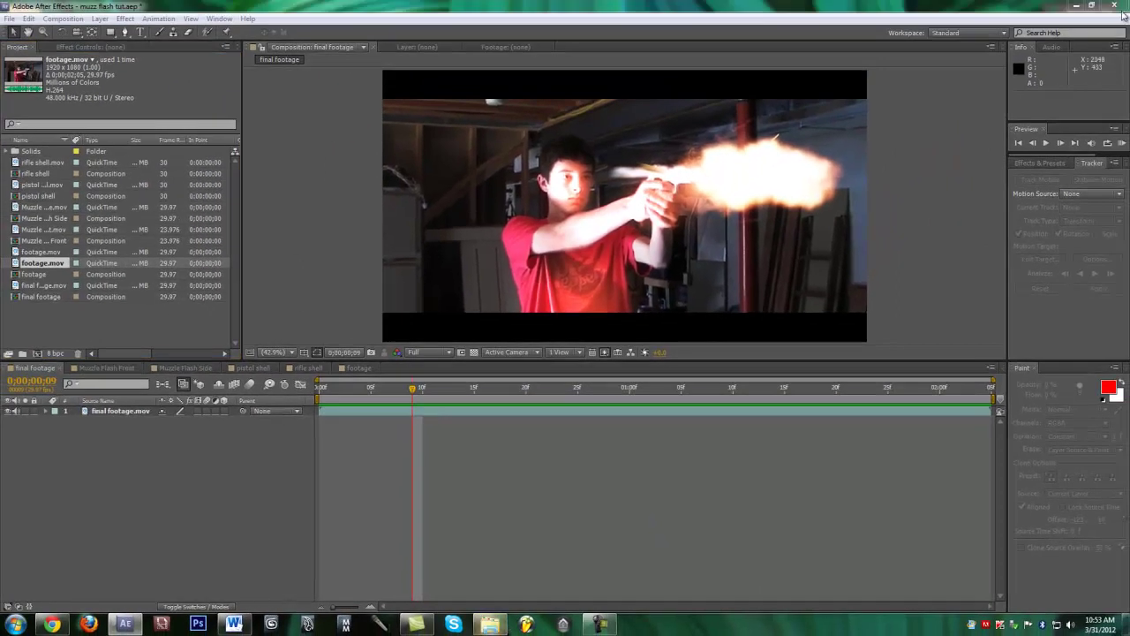
Import the footage clip from the my muzzle flash pack folder on the desktop into the After Effects project
click(1076, 5)
click(881, 25)
double_click(603, 214)
drag(336, 132, 60, 275)
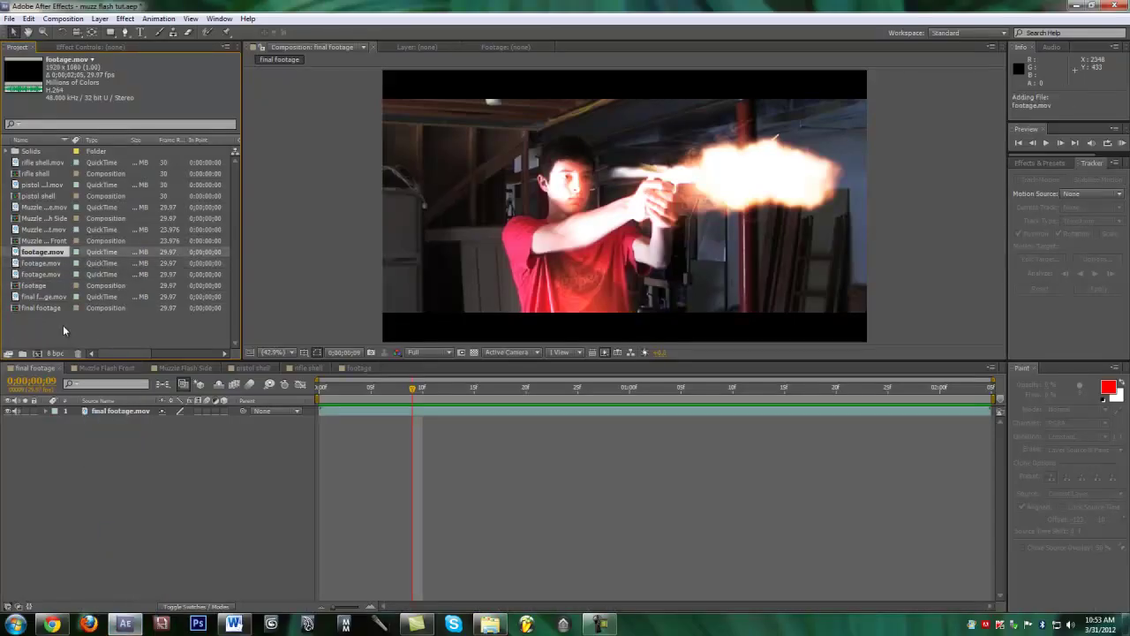
Create a new composition from the imported footage.mov and scrub through its opening frames
click(49, 332)
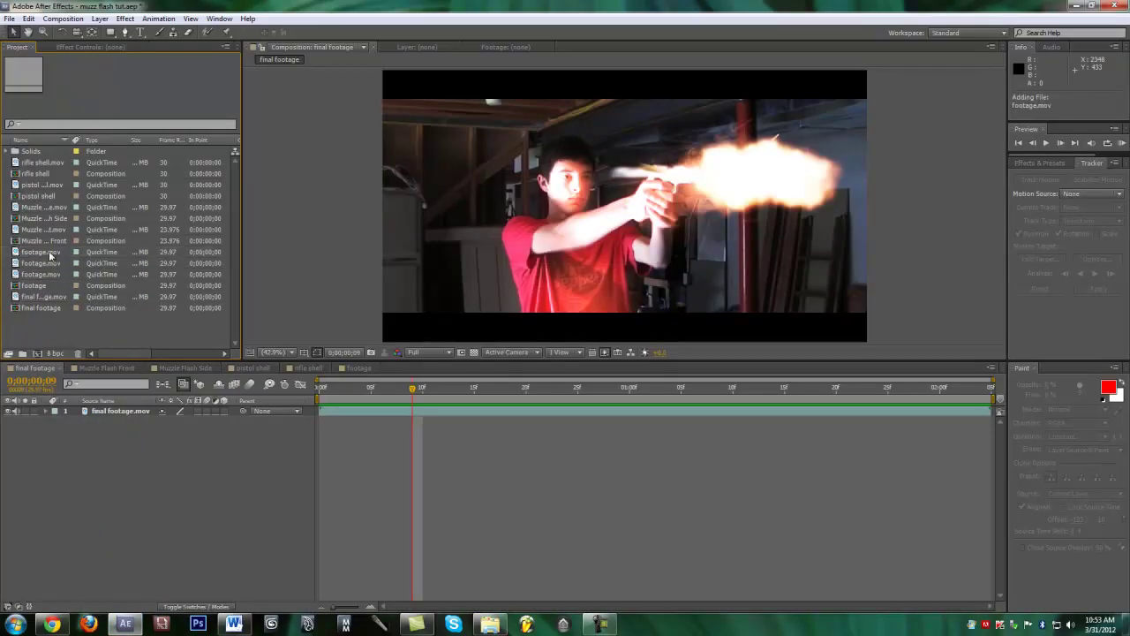
click(50, 254)
drag(46, 254, 37, 353)
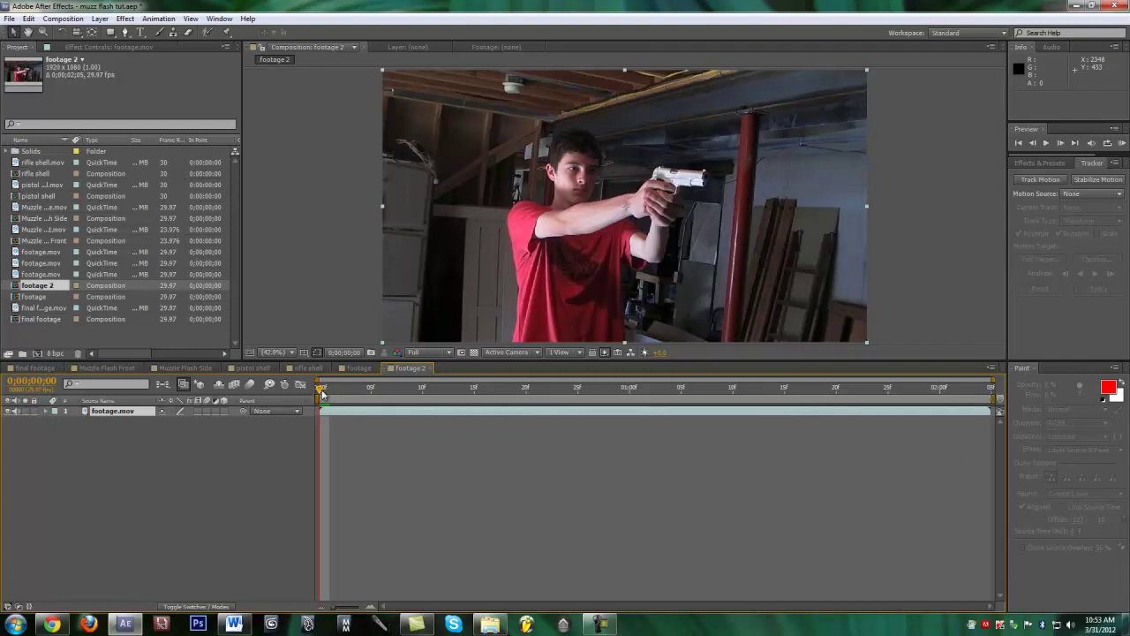
click(132, 436)
drag(326, 394, 404, 399)
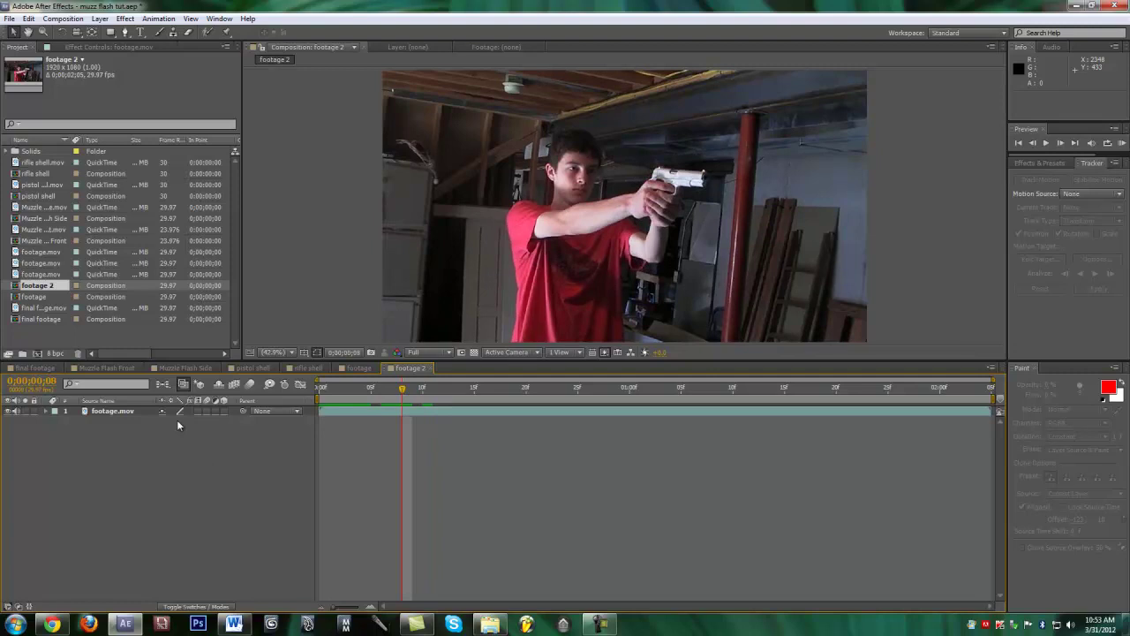
Add a null object to the new footage composition, return to the first frame and select the footage.mov layer
right_click(113, 463)
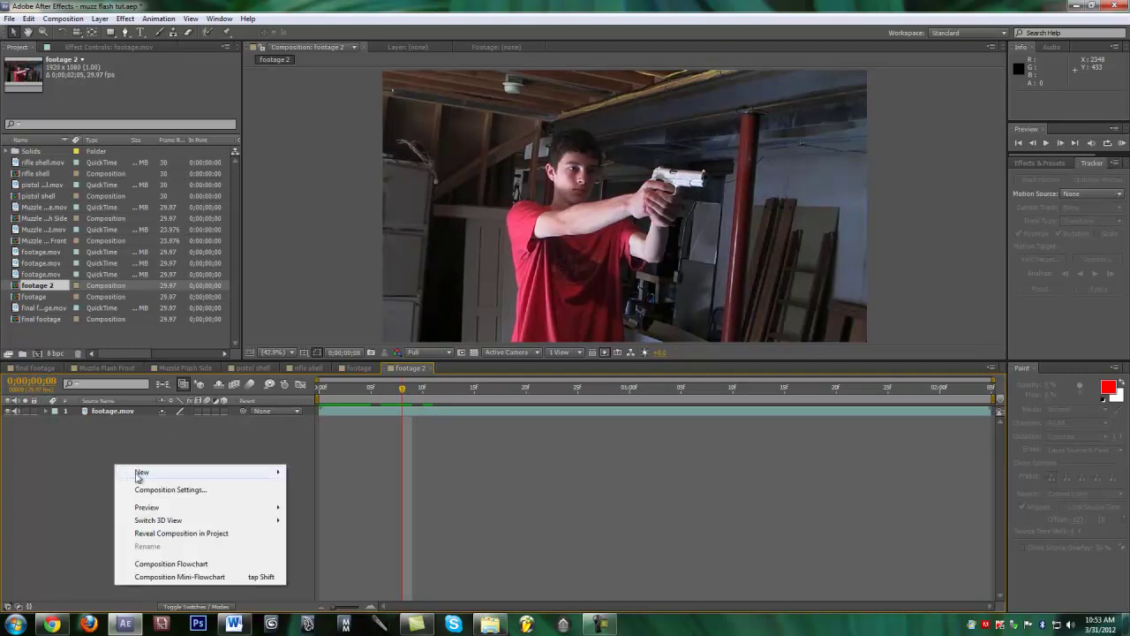
right_click(111, 442)
right_click(86, 444)
mouse_move(115, 456)
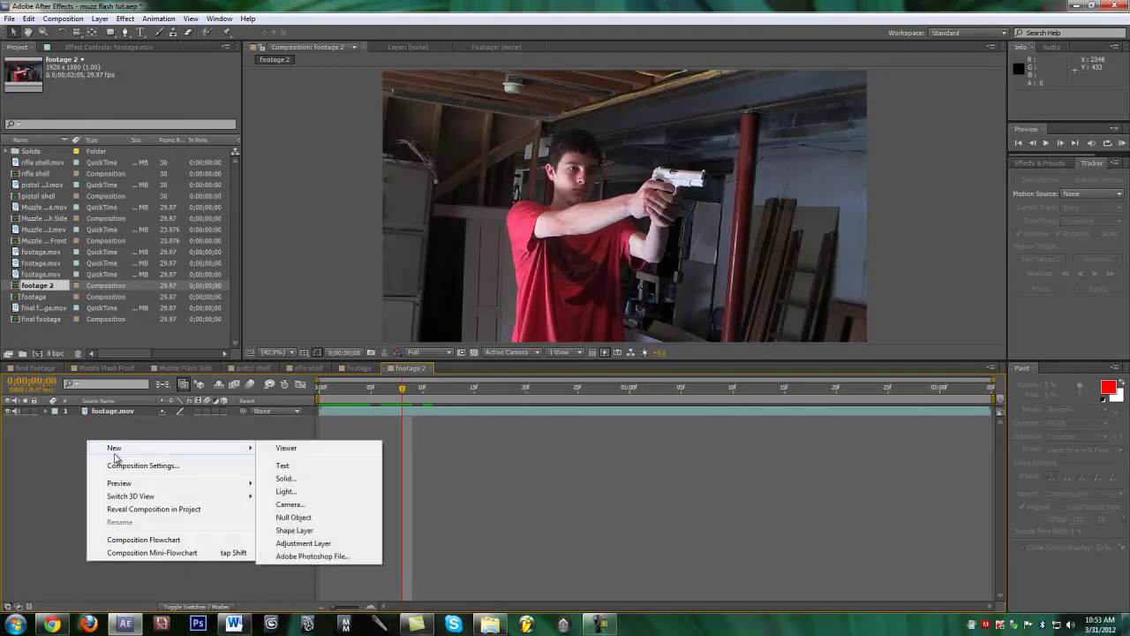
click(300, 518)
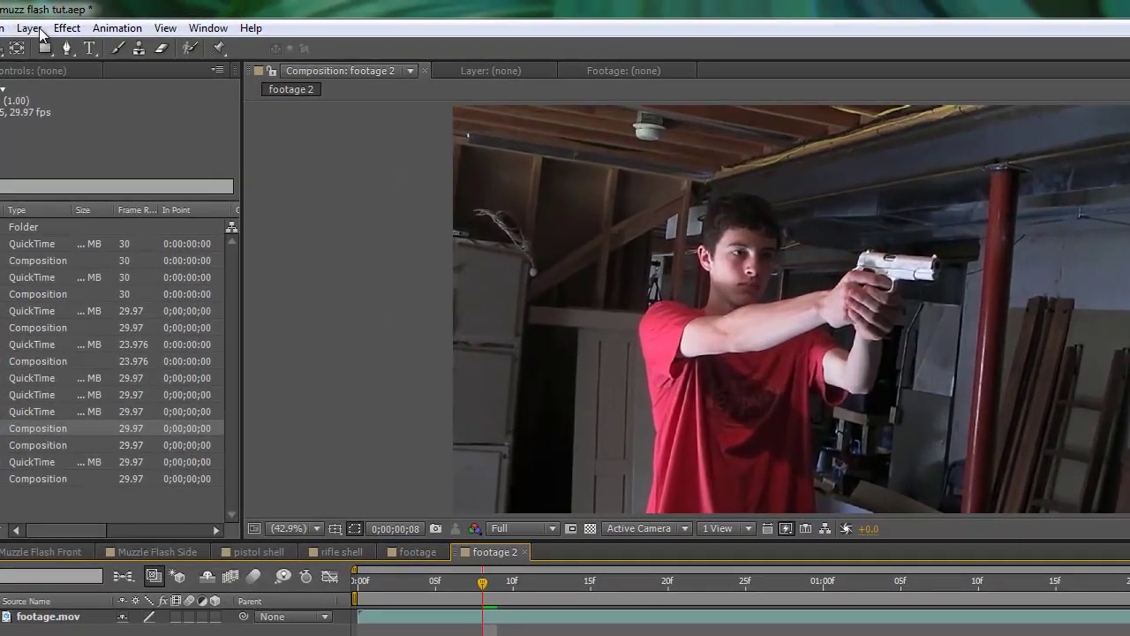
click(102, 19)
mouse_move(52, 48)
click(456, 124)
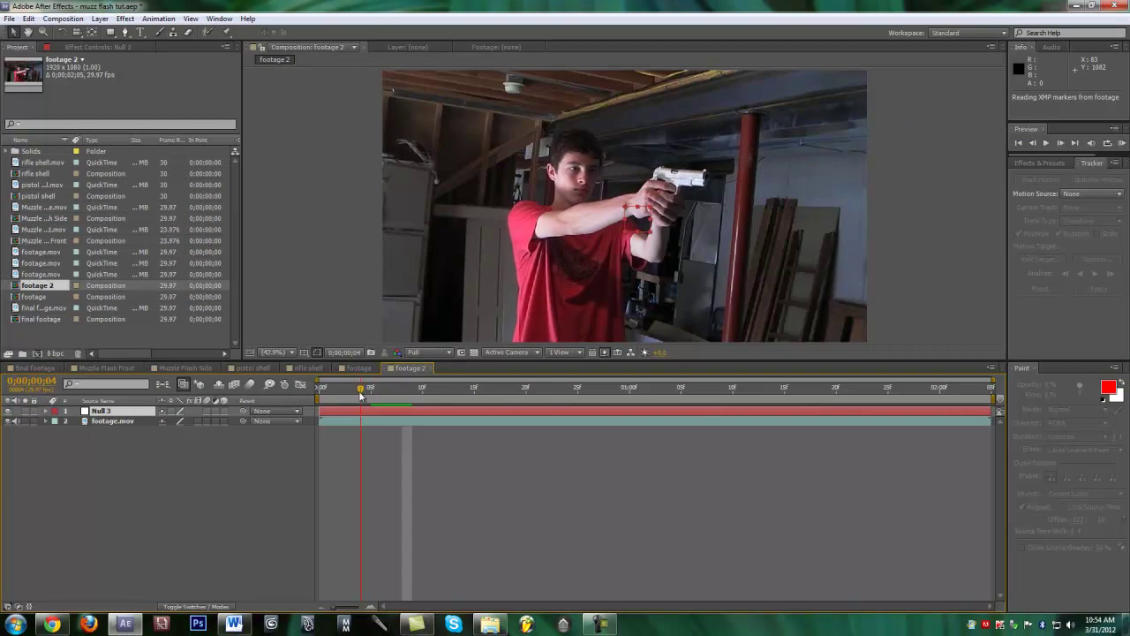
drag(432, 398, 319, 405)
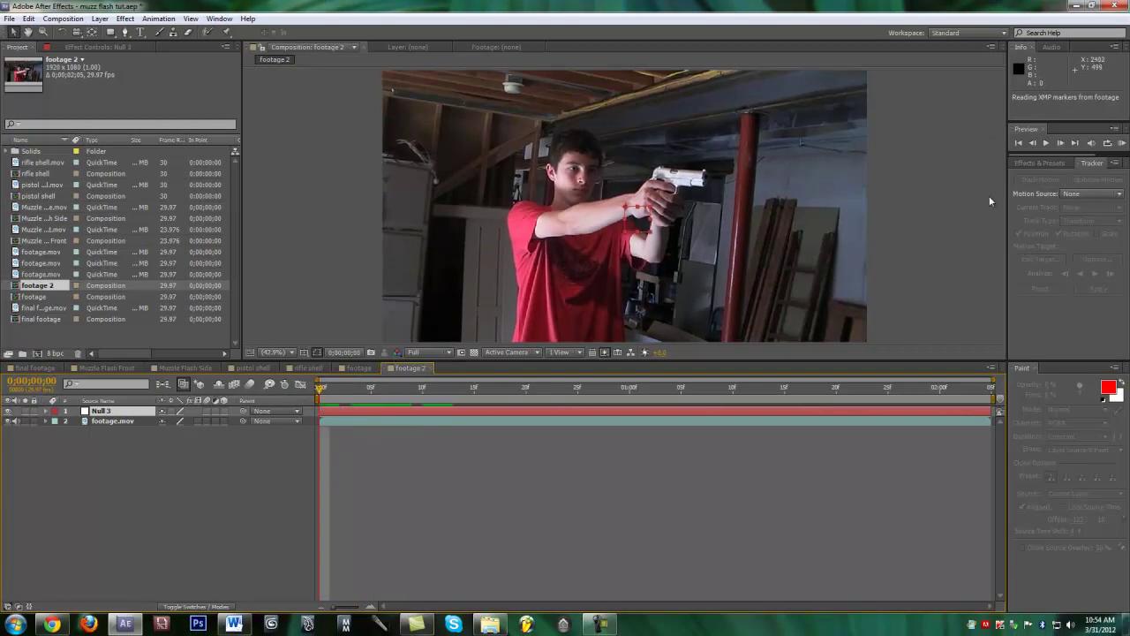
click(110, 422)
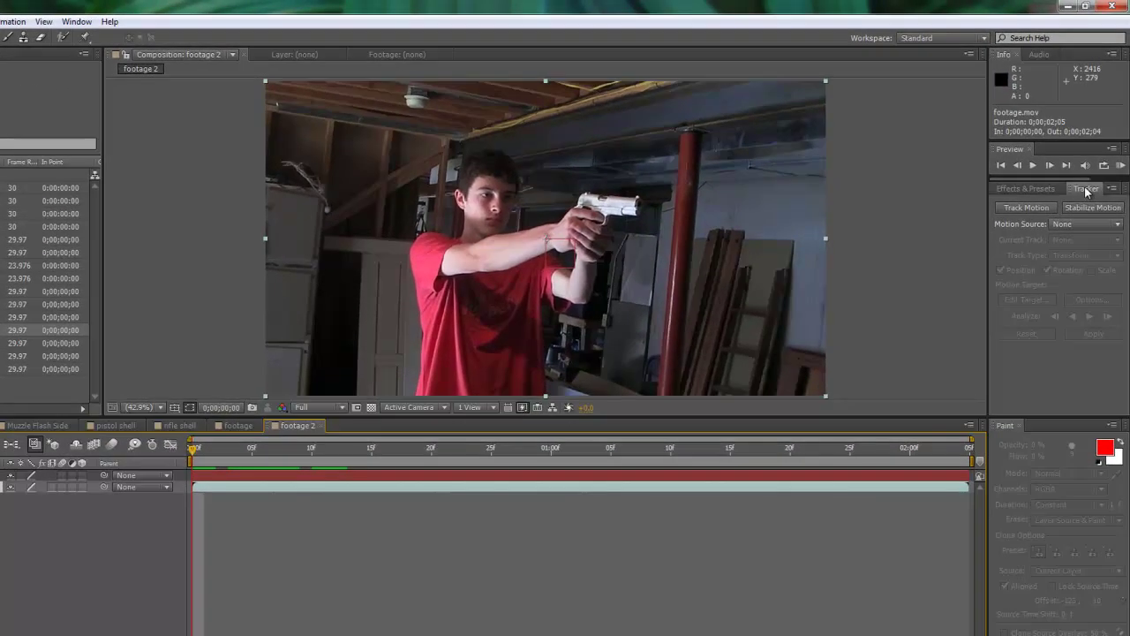
Redock the Tracker panel beside Paint and back again, and toggle its visibility off and on
drag(1071, 194, 1054, 426)
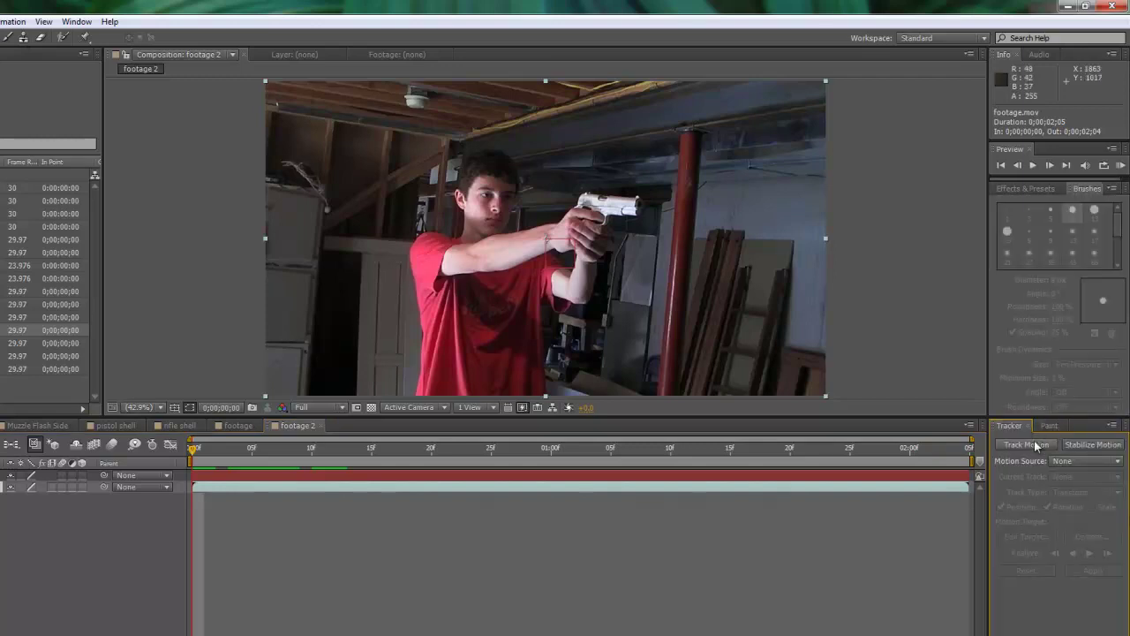
drag(1009, 425, 1035, 191)
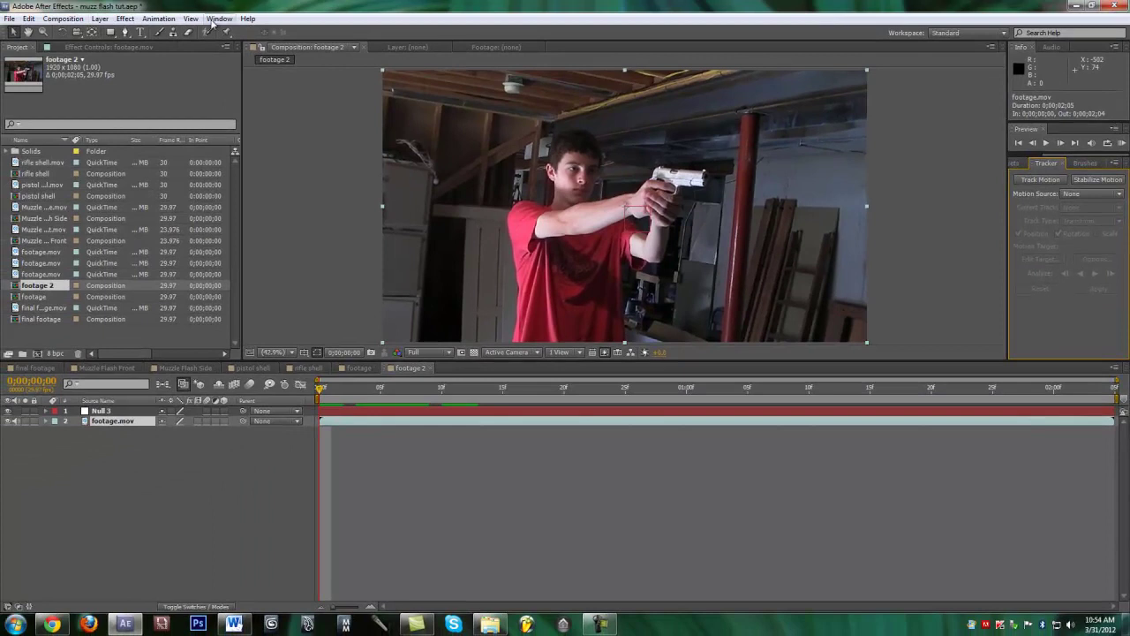
click(217, 20)
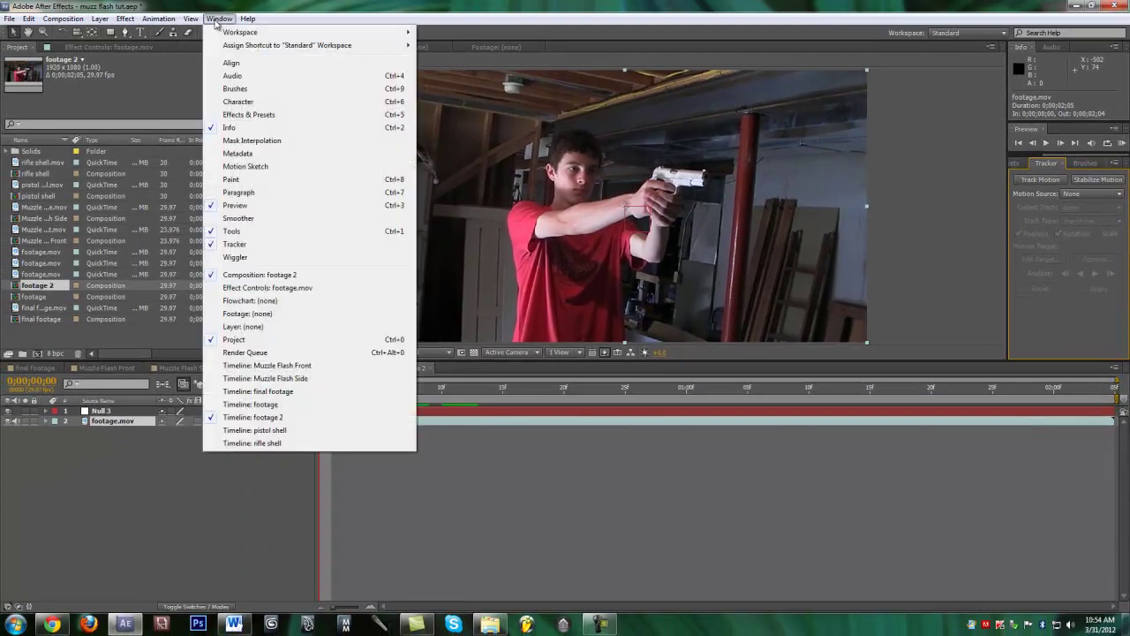
click(241, 246)
click(221, 19)
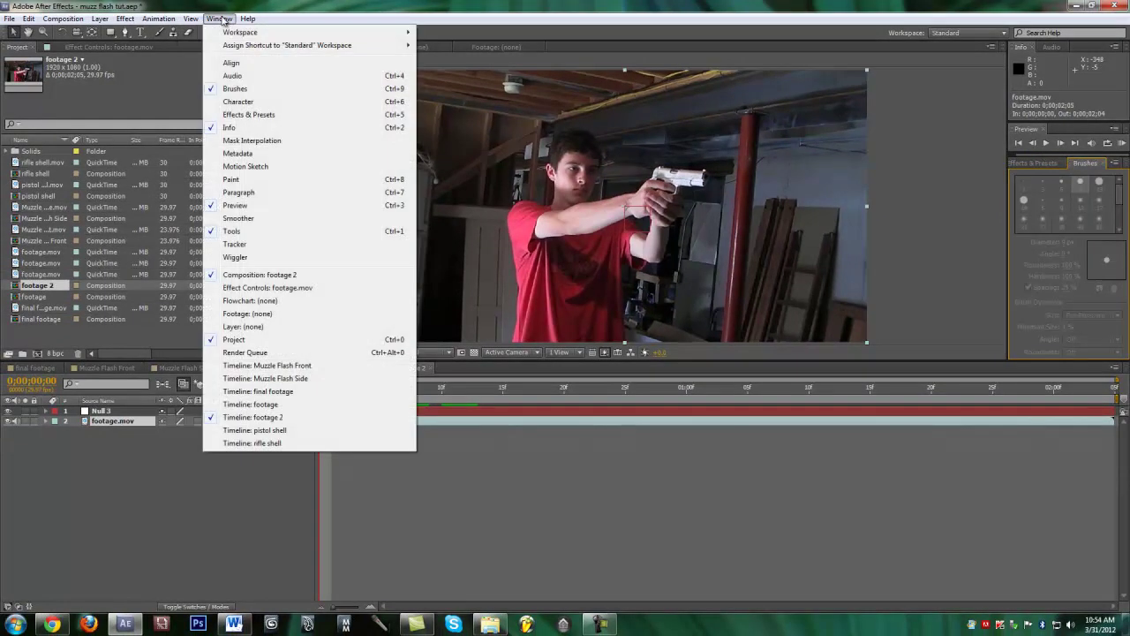
click(237, 244)
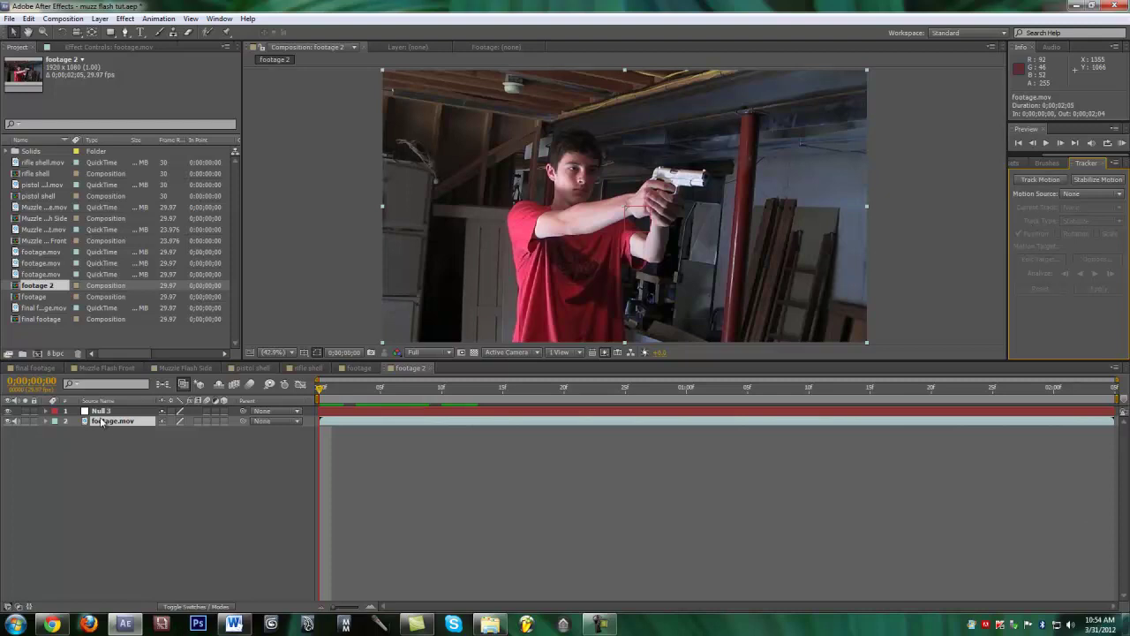
Start Track Motion on footage.mov and place Track Points 1 and 2 on the tops of the wooden boards against the wall
click(1026, 181)
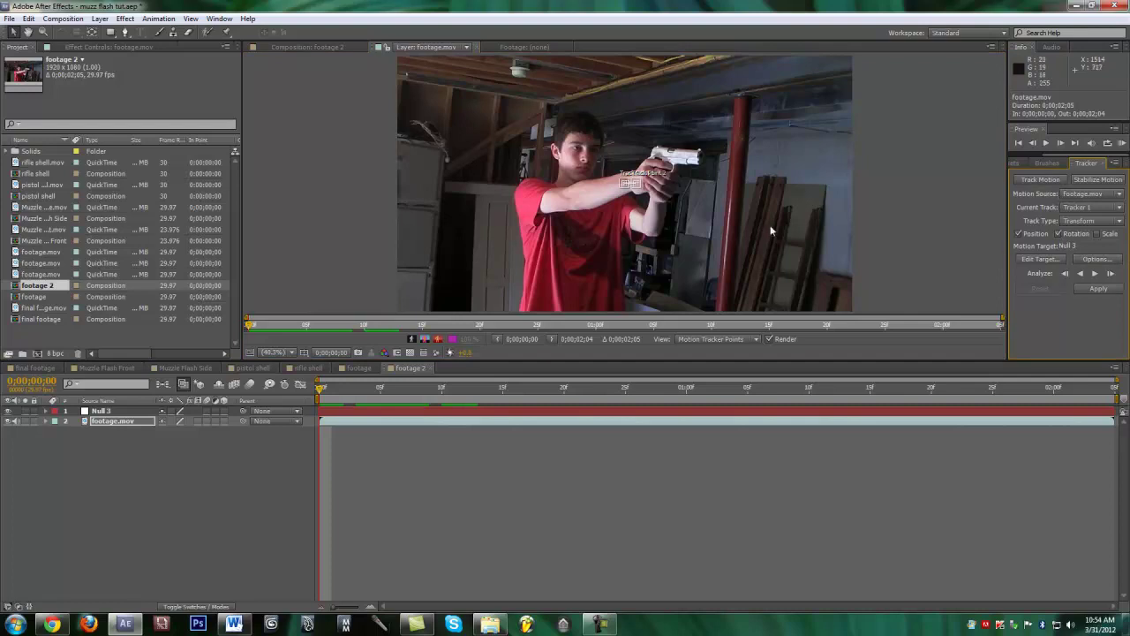
scroll(649, 193, up, 3)
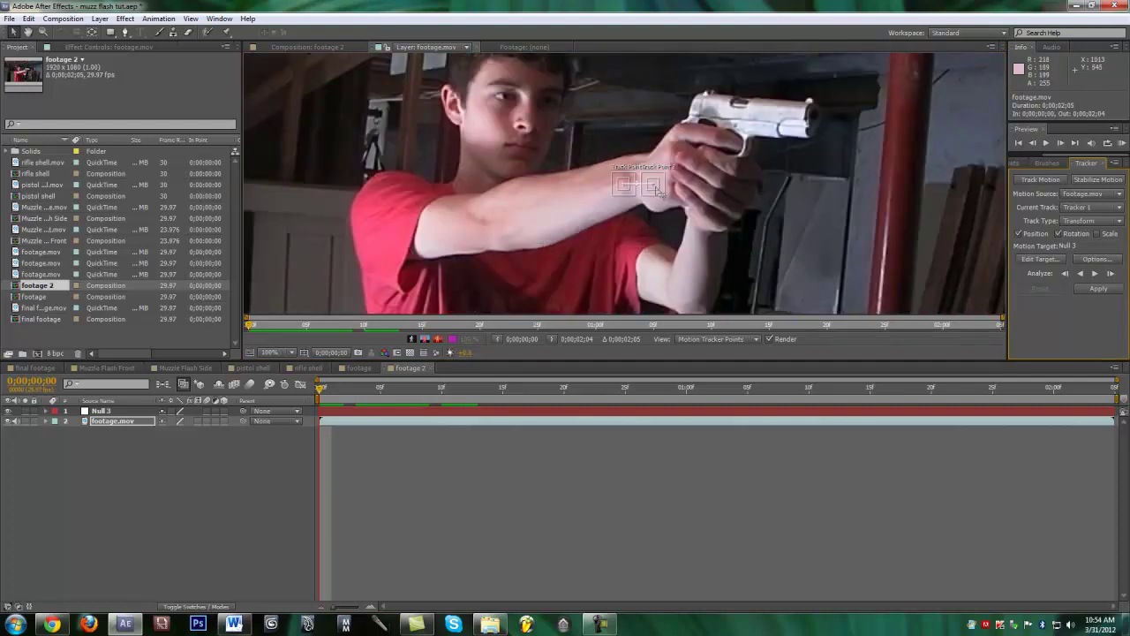
drag(930, 190, 903, 206)
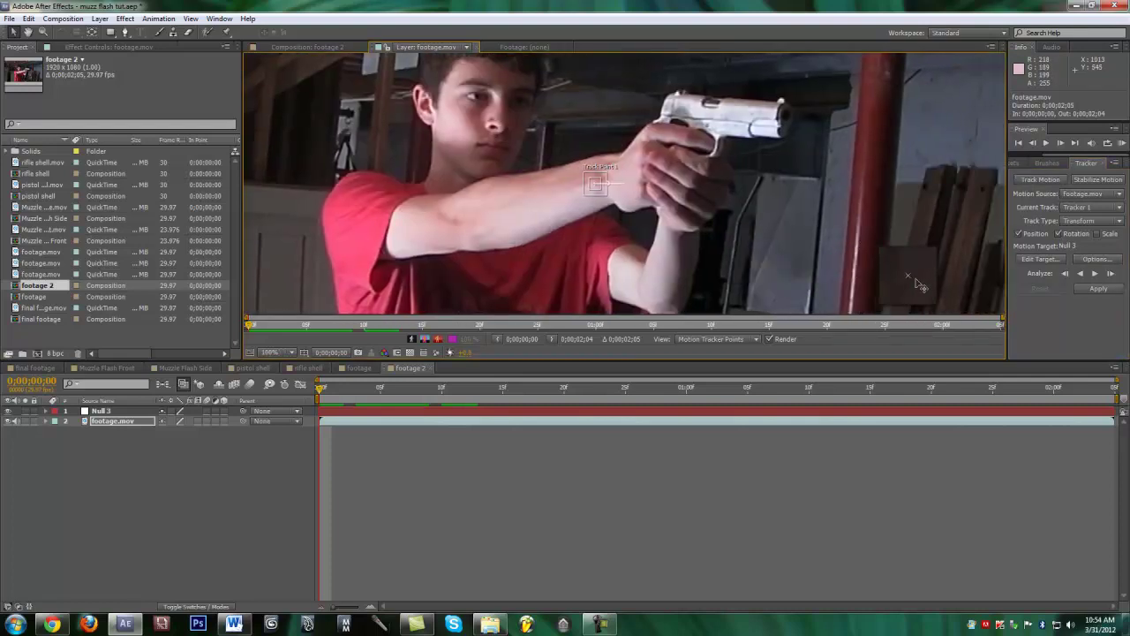
drag(988, 198, 899, 195)
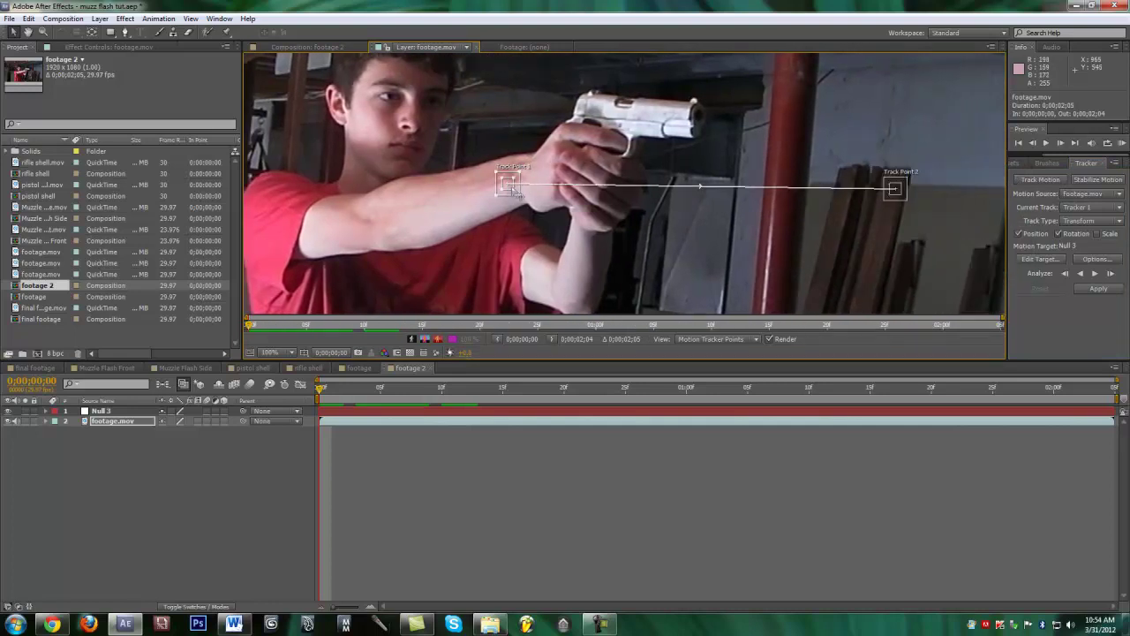
drag(510, 189, 838, 187)
scroll(816, 210, up, 2)
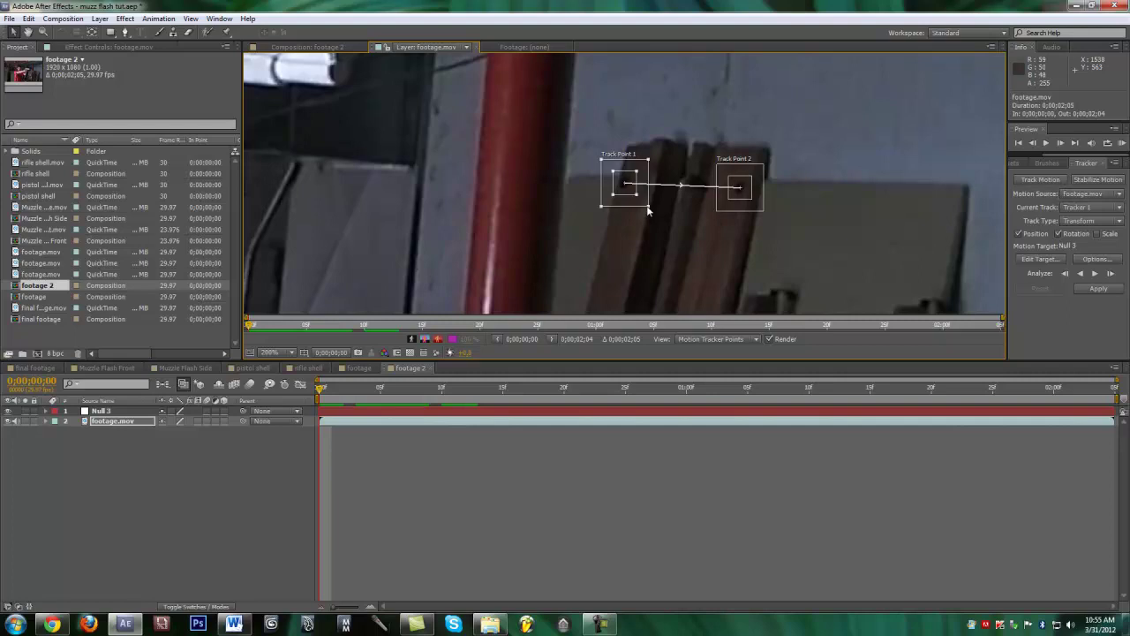
Enlarge the search and feature regions of both track points and analyze the motion forward to about frame 26
drag(648, 205, 687, 255)
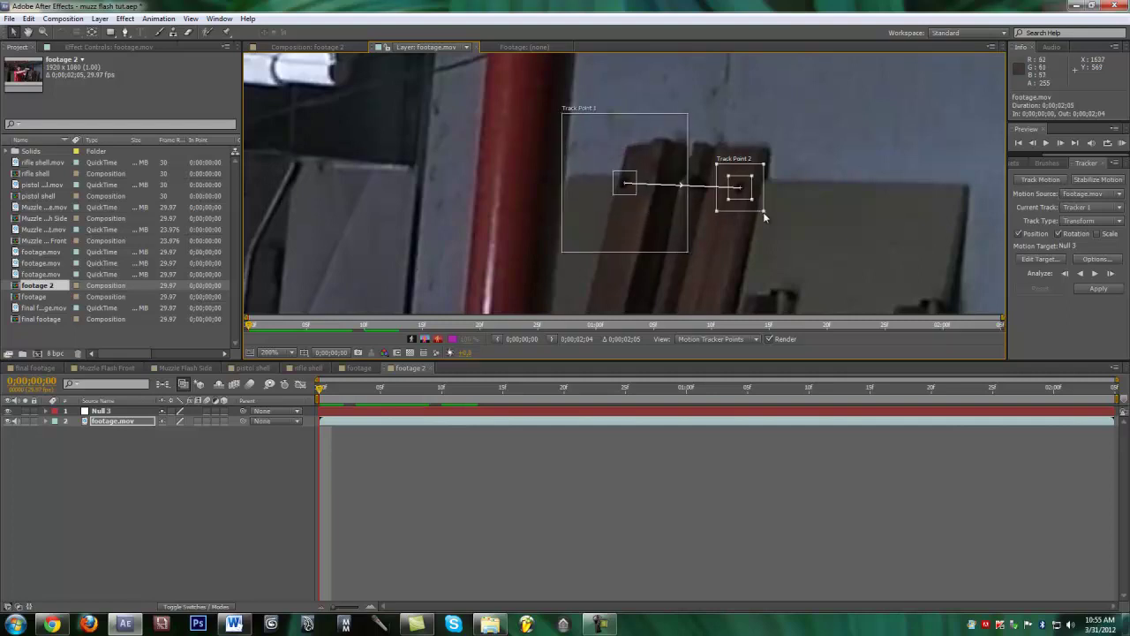
drag(766, 219, 802, 258)
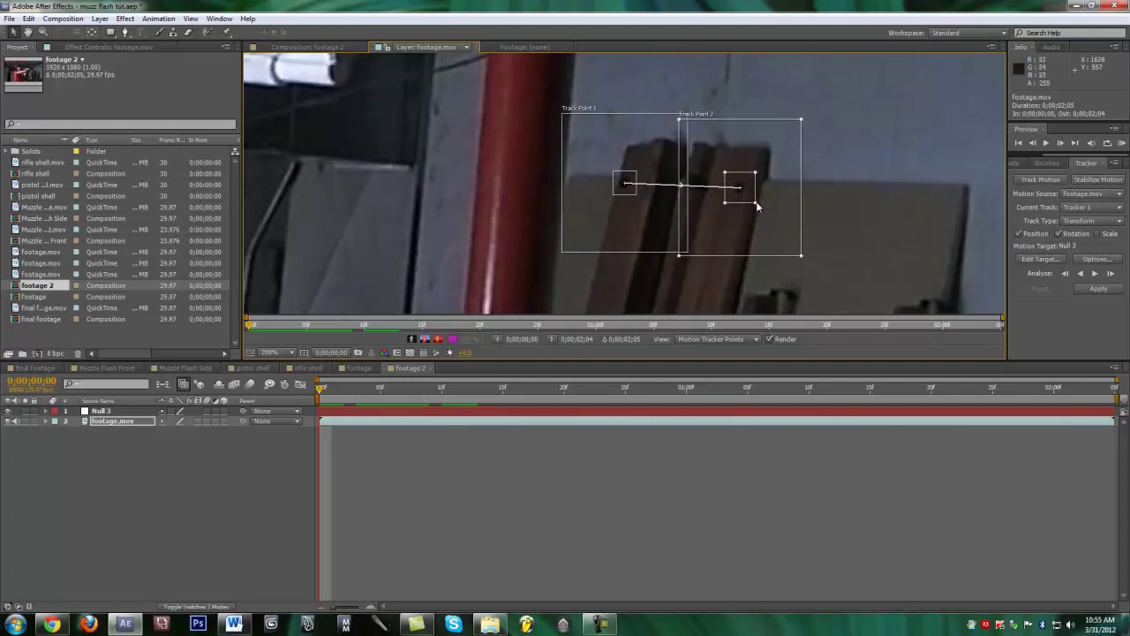
click(638, 199)
mouse_move(642, 170)
mouse_down()
mouse_move(674, 139)
mouse_move(642, 165)
mouse_up()
click(1094, 275)
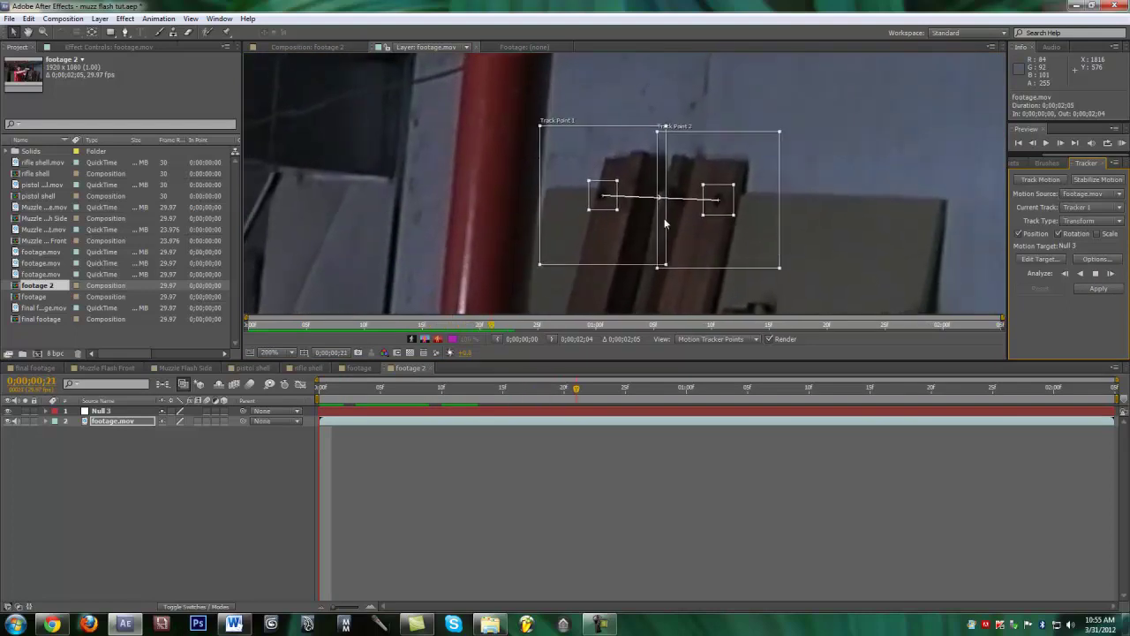
click(1095, 274)
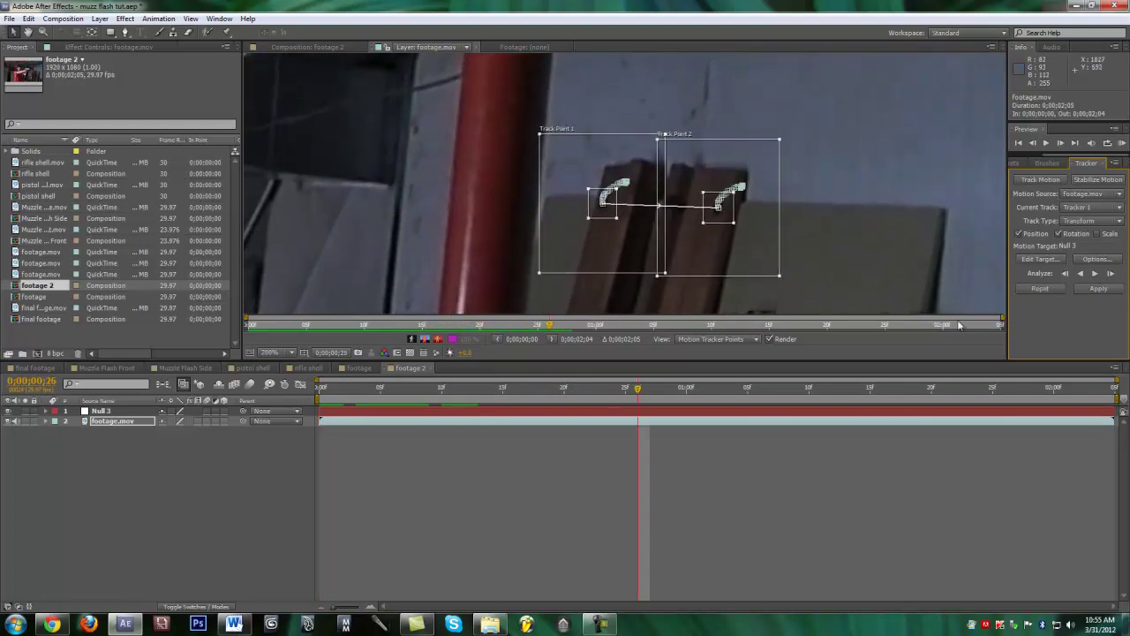
Return to the first frame, slightly enlarge Track Point 2's search region and analyze the motion forward through the whole clip
click(332, 388)
key(Home)
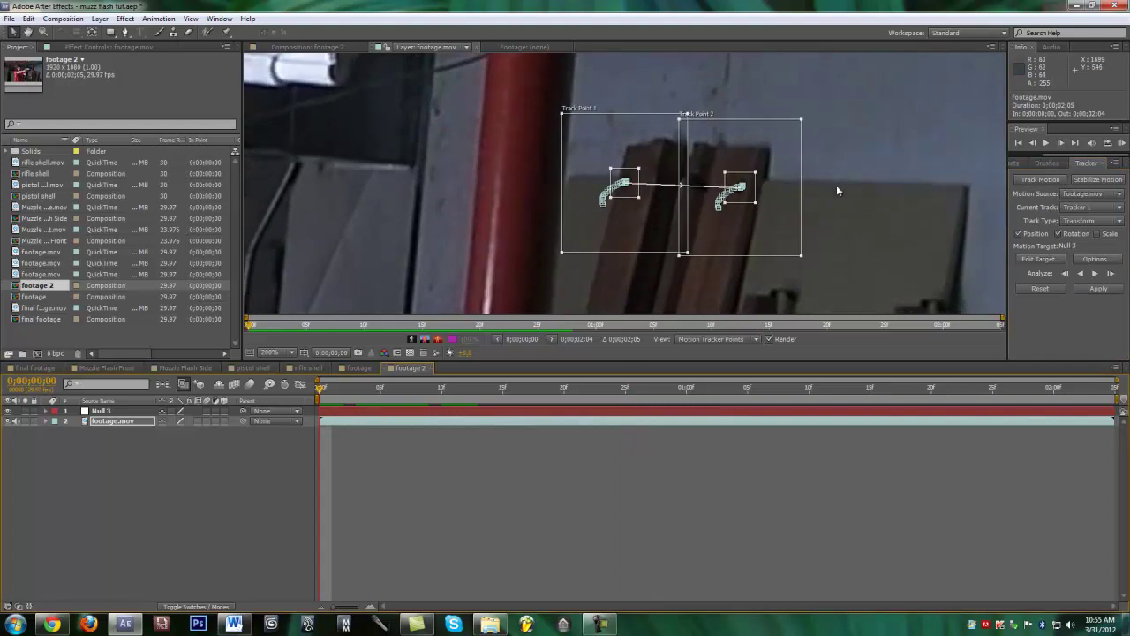
drag(806, 256, 803, 254)
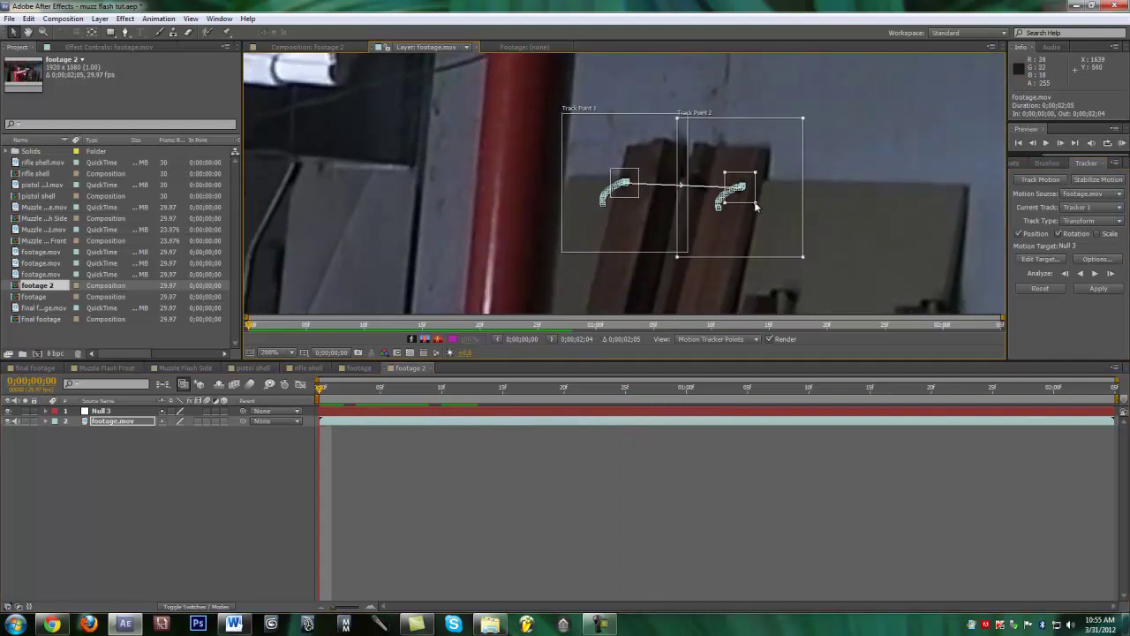
click(1094, 274)
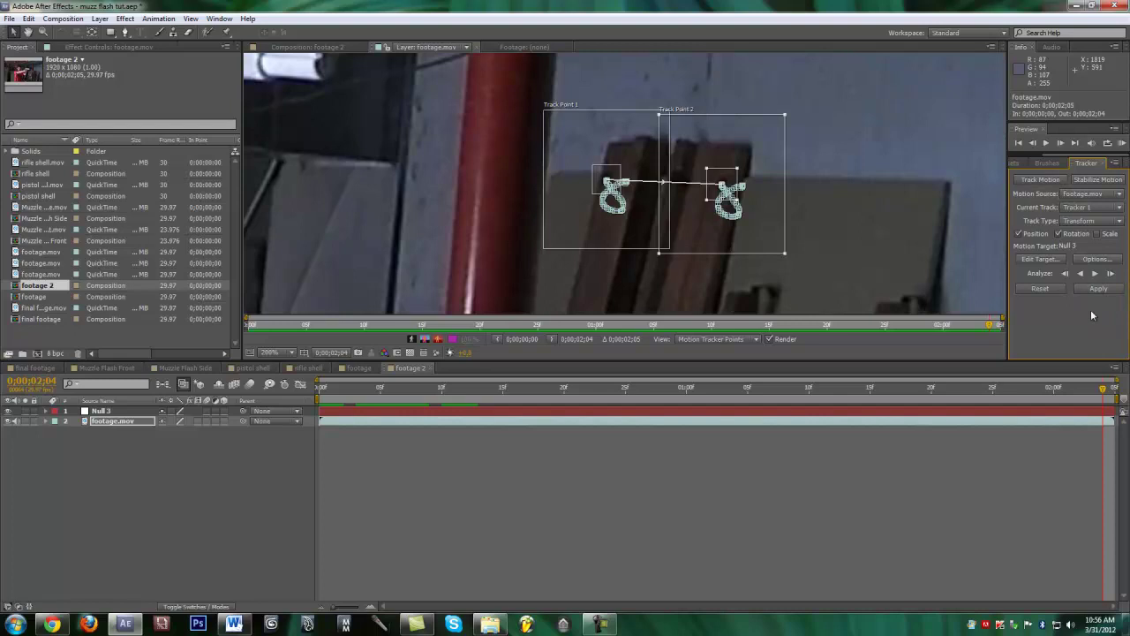
Set Null 3 as the motion target and apply the tracked position and rotation to it
click(97, 412)
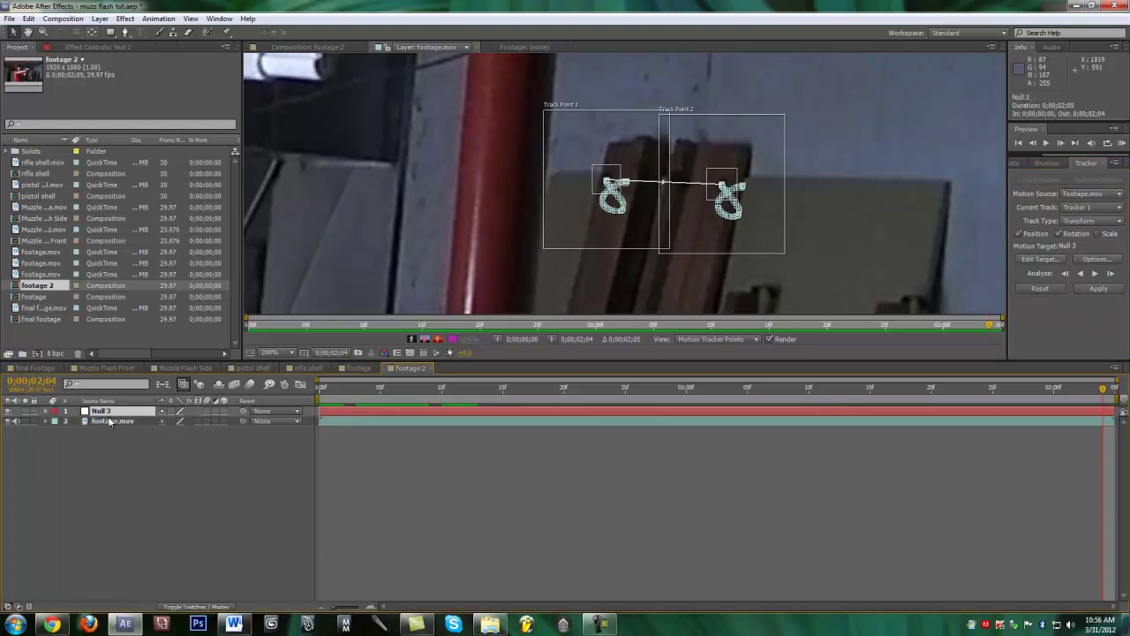
click(1055, 259)
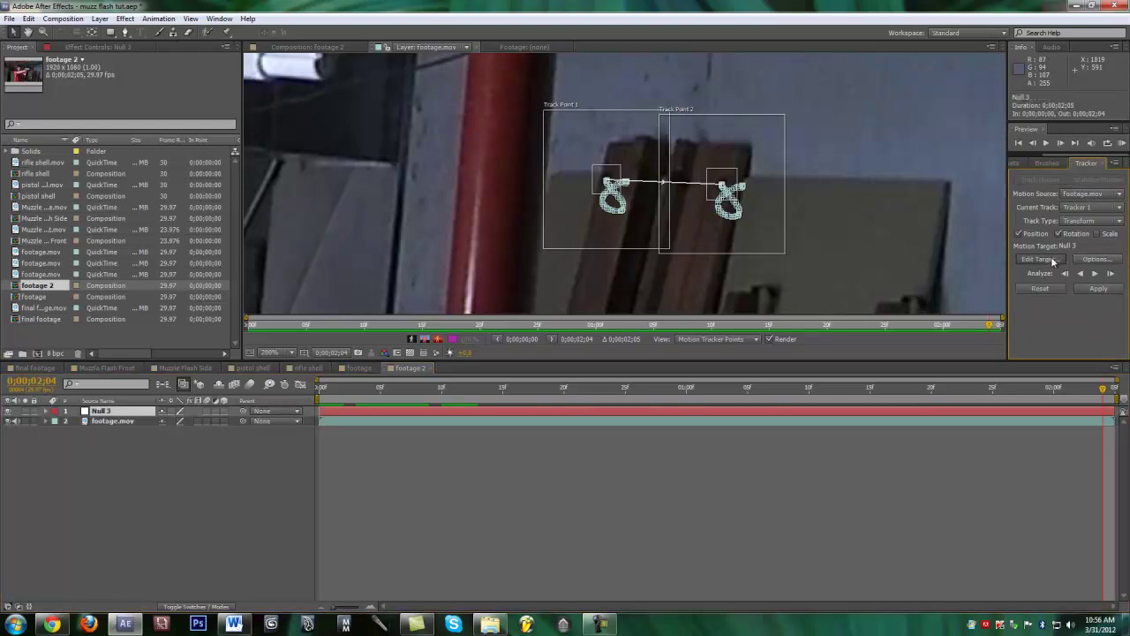
click(592, 299)
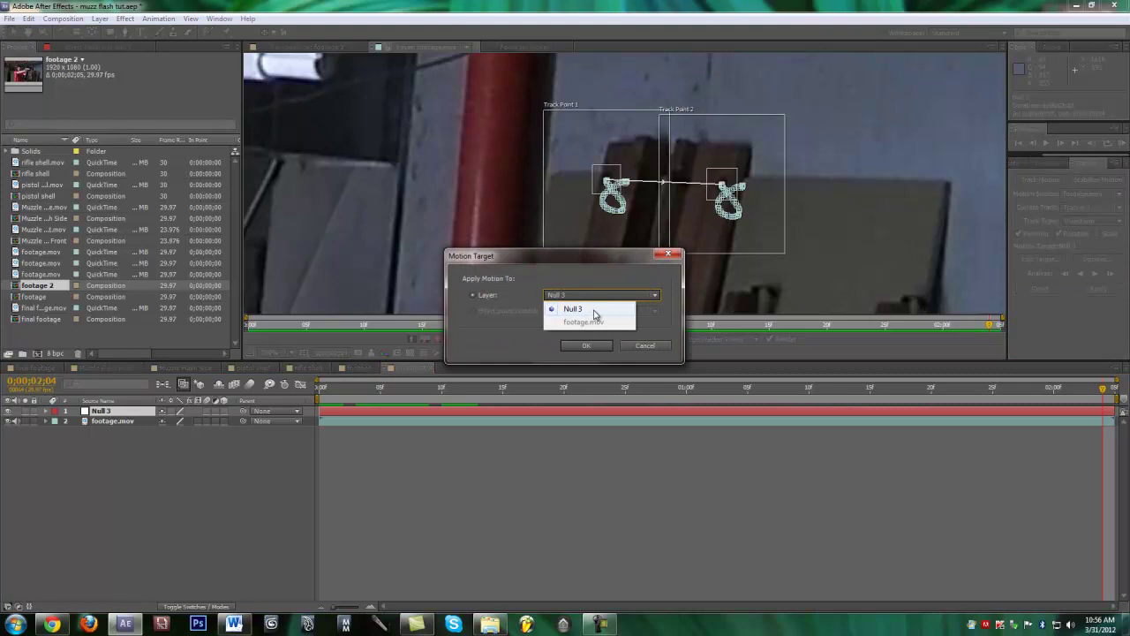
click(594, 311)
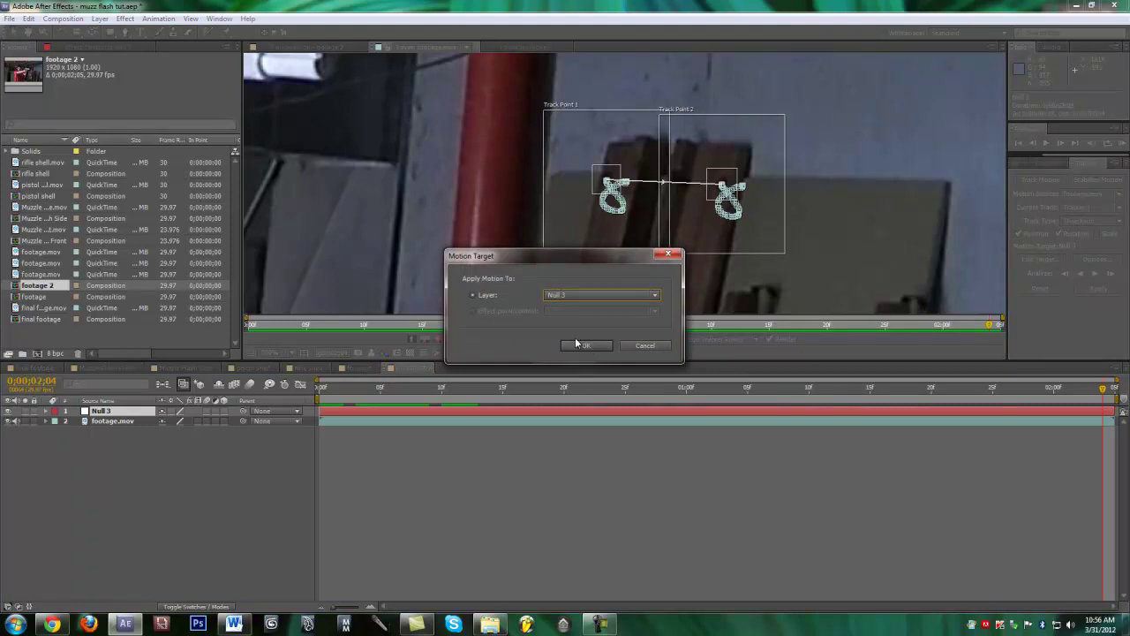
click(595, 348)
click(1094, 290)
click(570, 285)
click(530, 297)
click(528, 309)
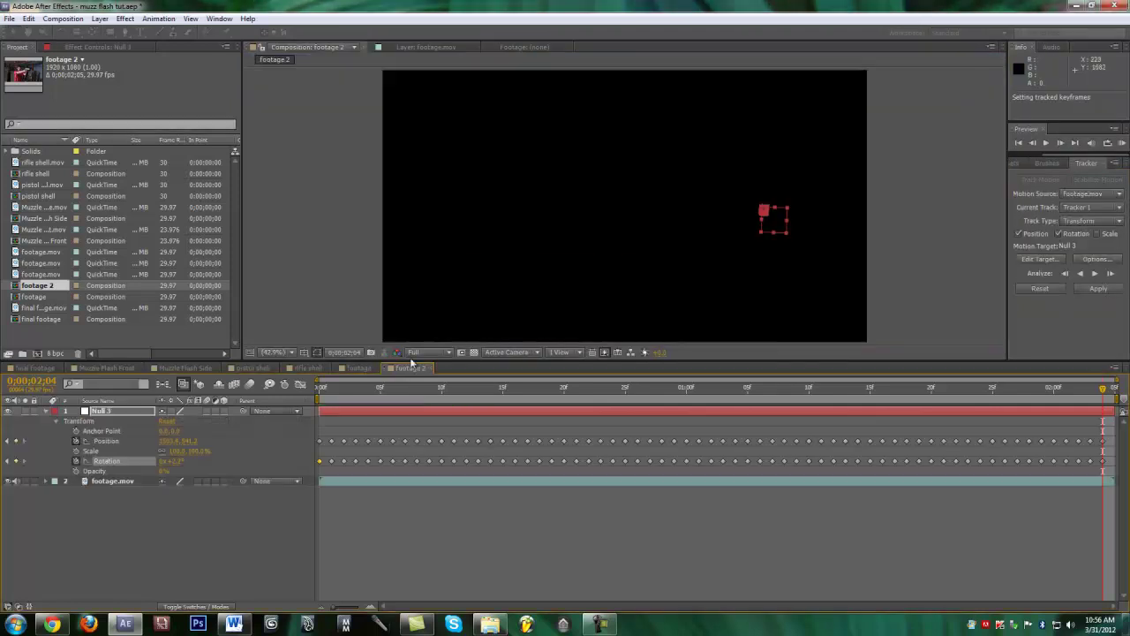
Scrub and play through the footage 2 composition to check how the null follows the wooden boards
click(637, 262)
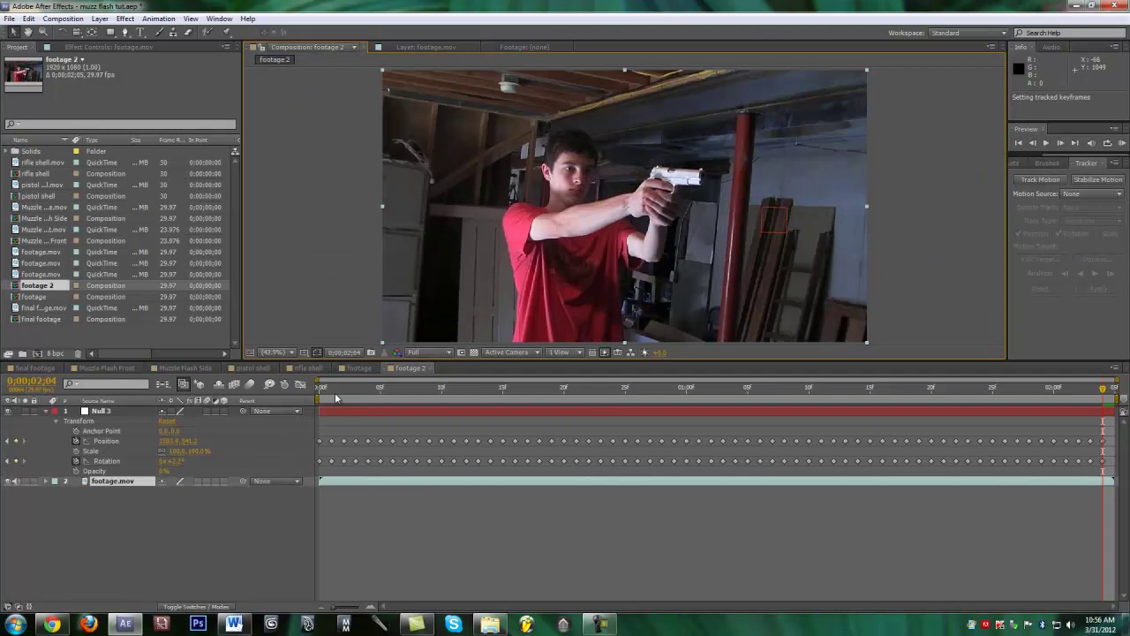
drag(320, 392, 834, 388)
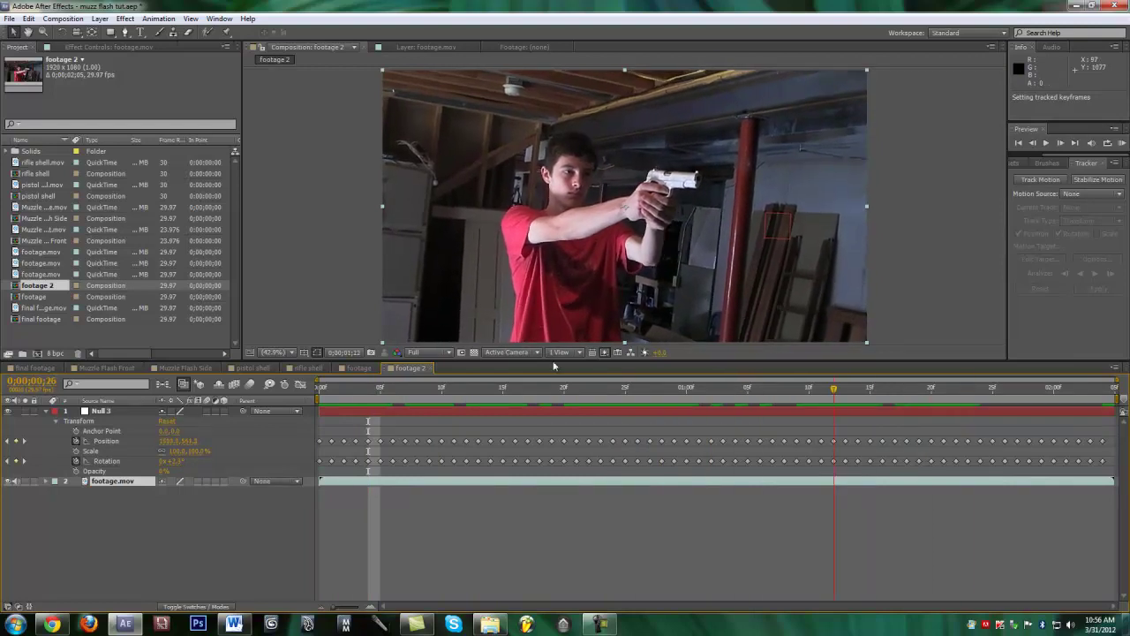
click(347, 386)
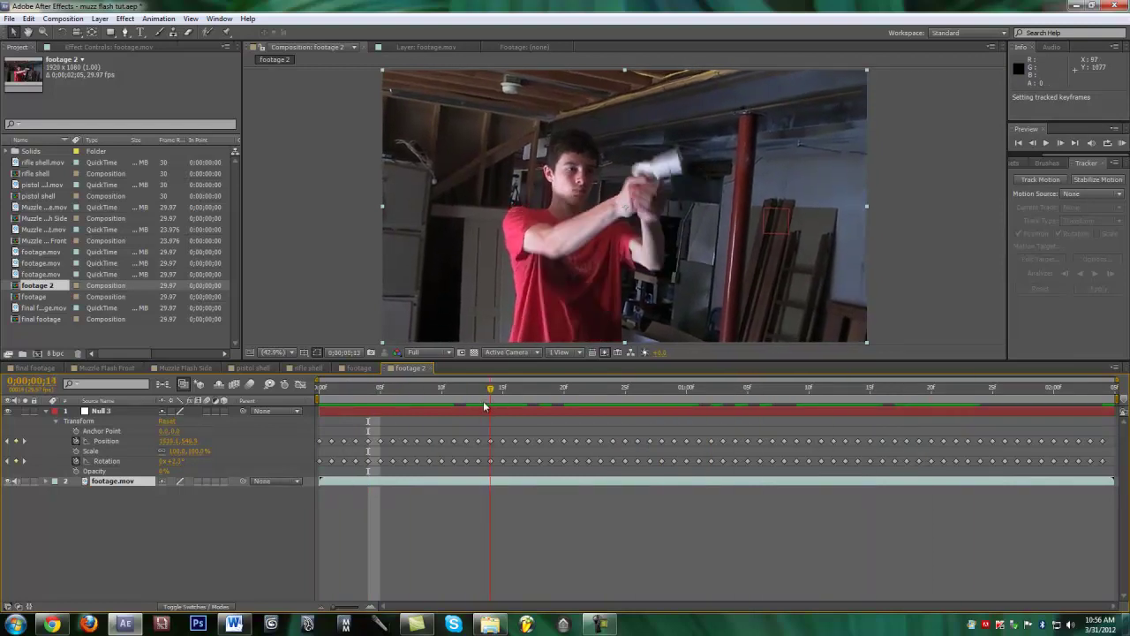
key(space)
drag(600, 387, 651, 386)
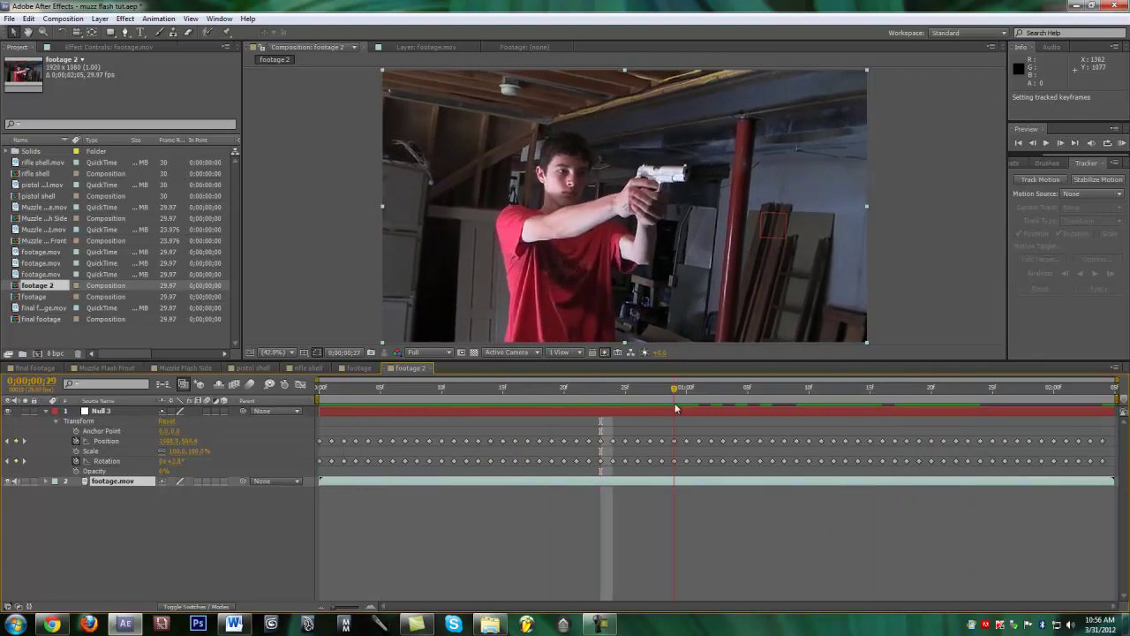
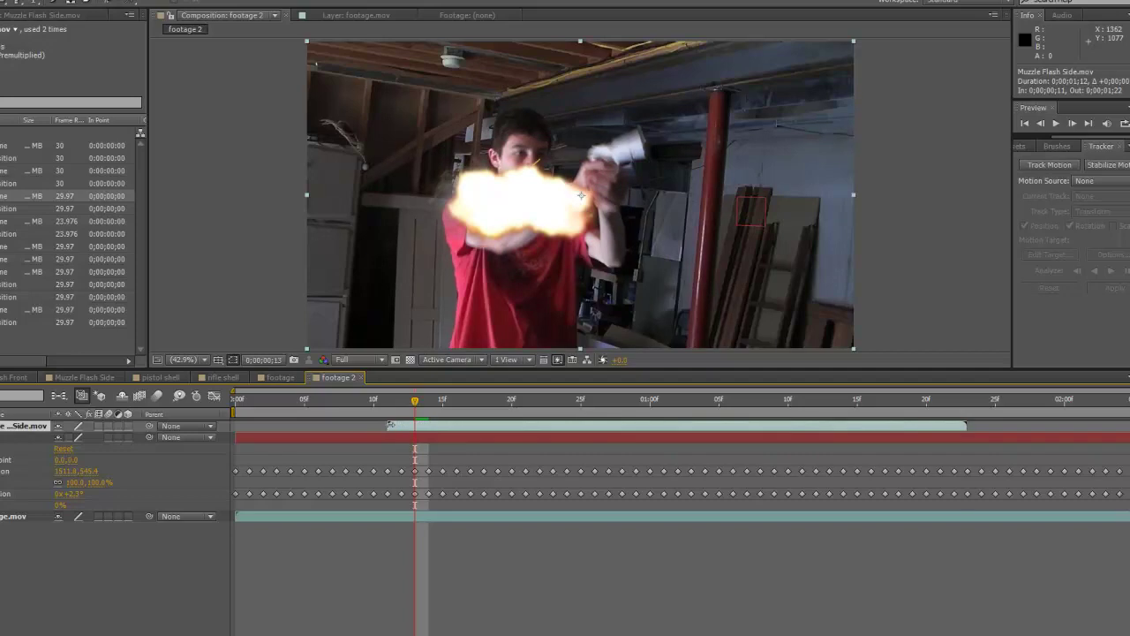
Trim and shift the Muzzle Flash Side.mov layer to start at frame 9, and place the flash at the pistol's muzzle
drag(389, 425, 355, 413)
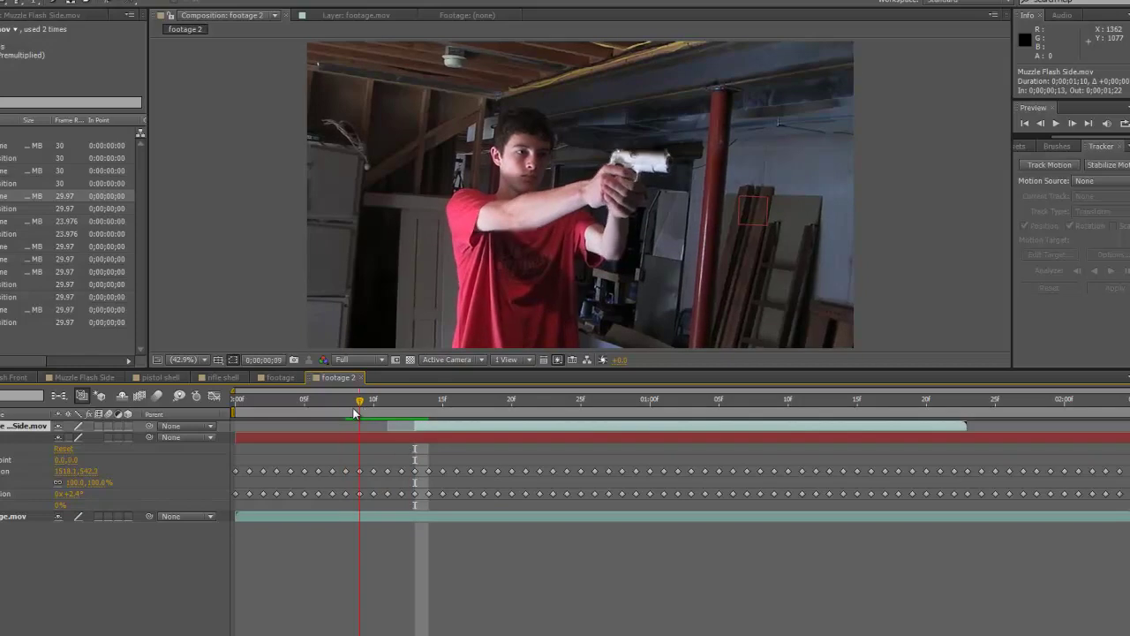
key(bracketleft)
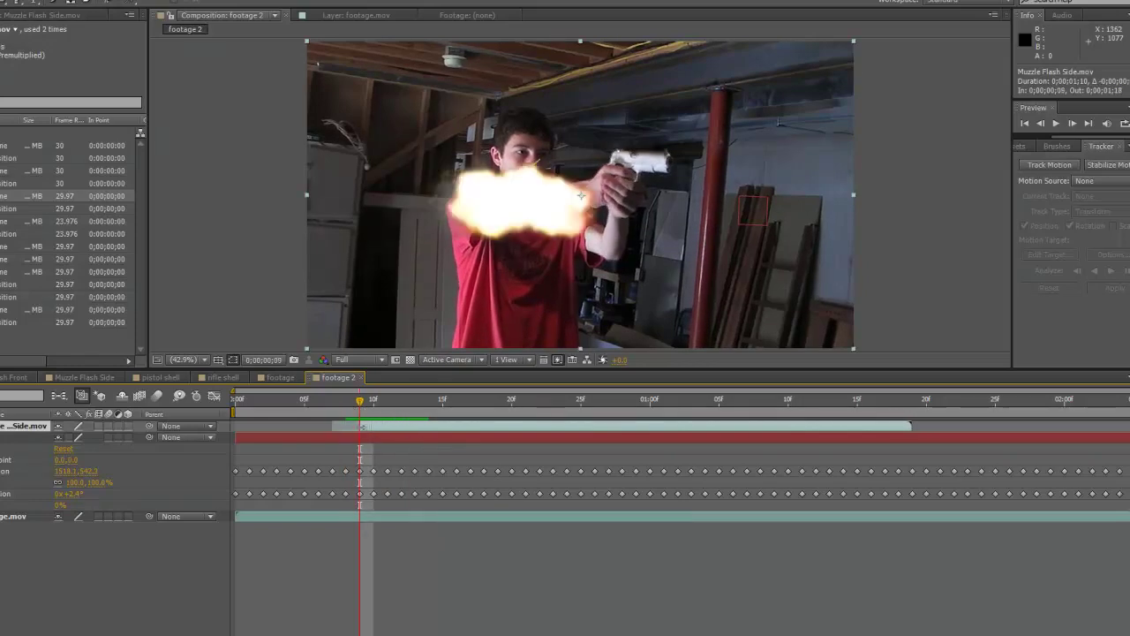
drag(486, 215, 727, 192)
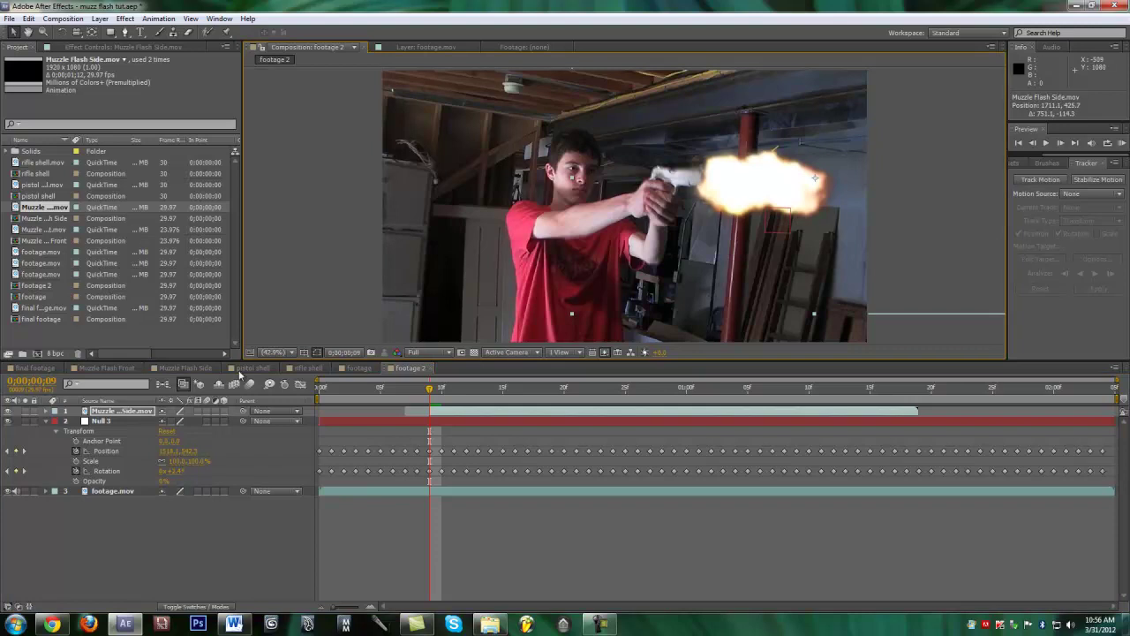
Show the layer blending modes and set Muzzle Flash Side.mov to Screen
click(211, 606)
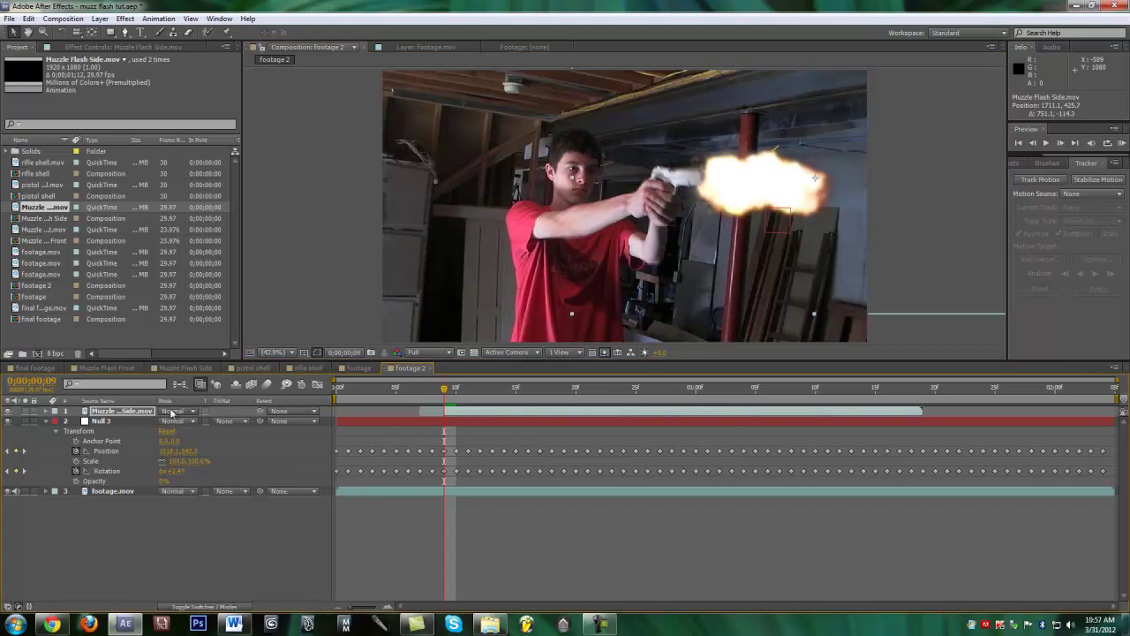
click(172, 413)
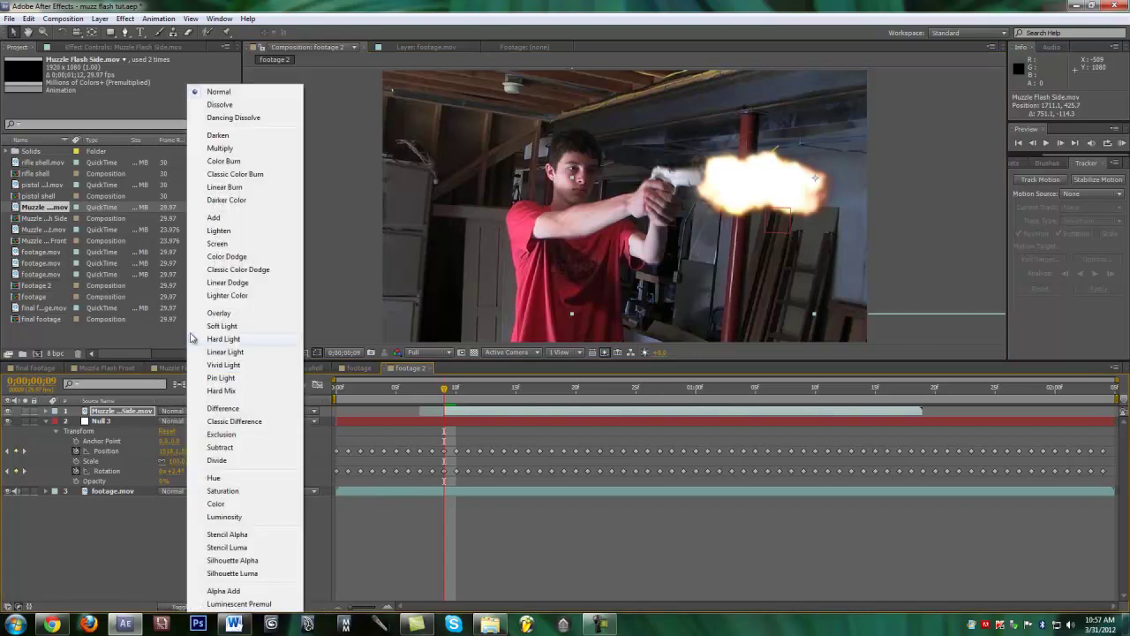
click(217, 244)
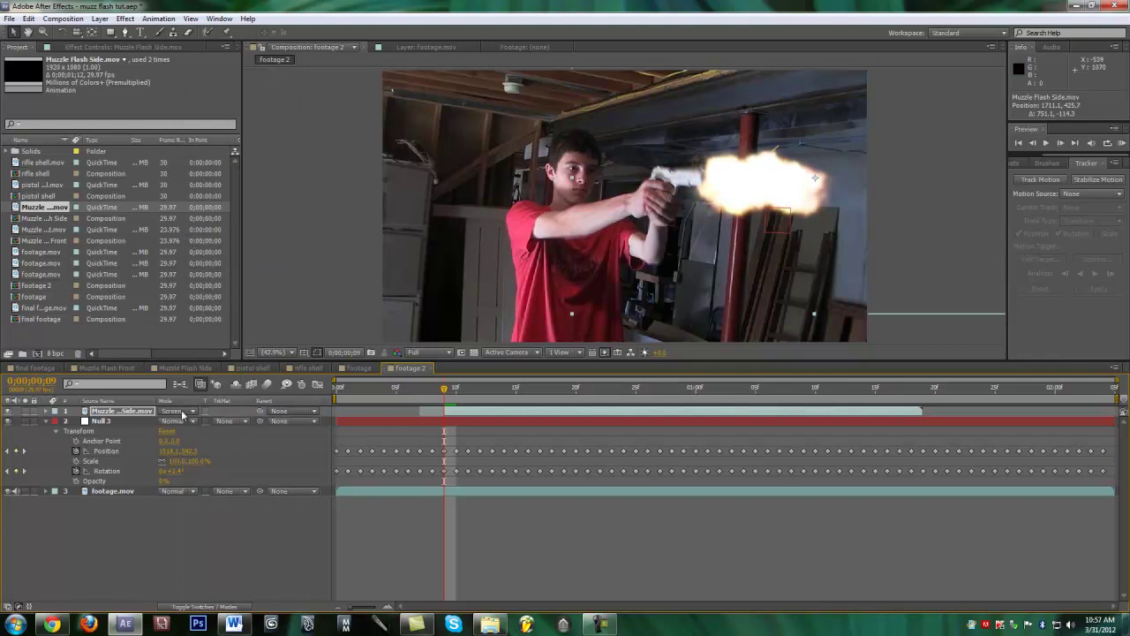
Try the Normal and Add blending modes on Muzzle Flash Side.mov, returning to Screen after each one
click(183, 412)
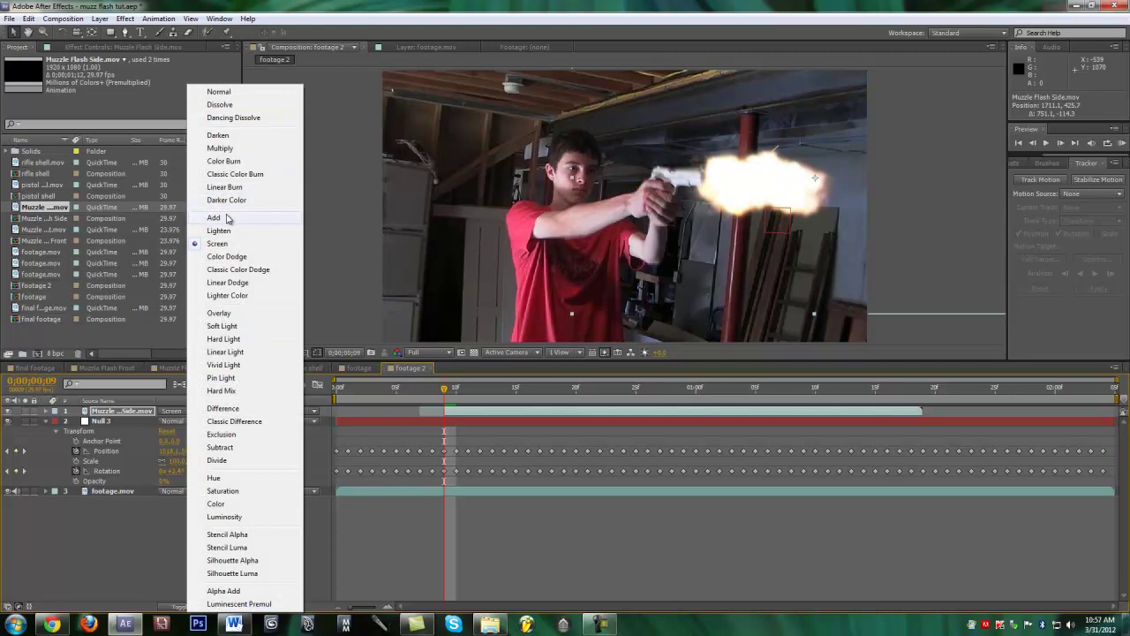
click(247, 92)
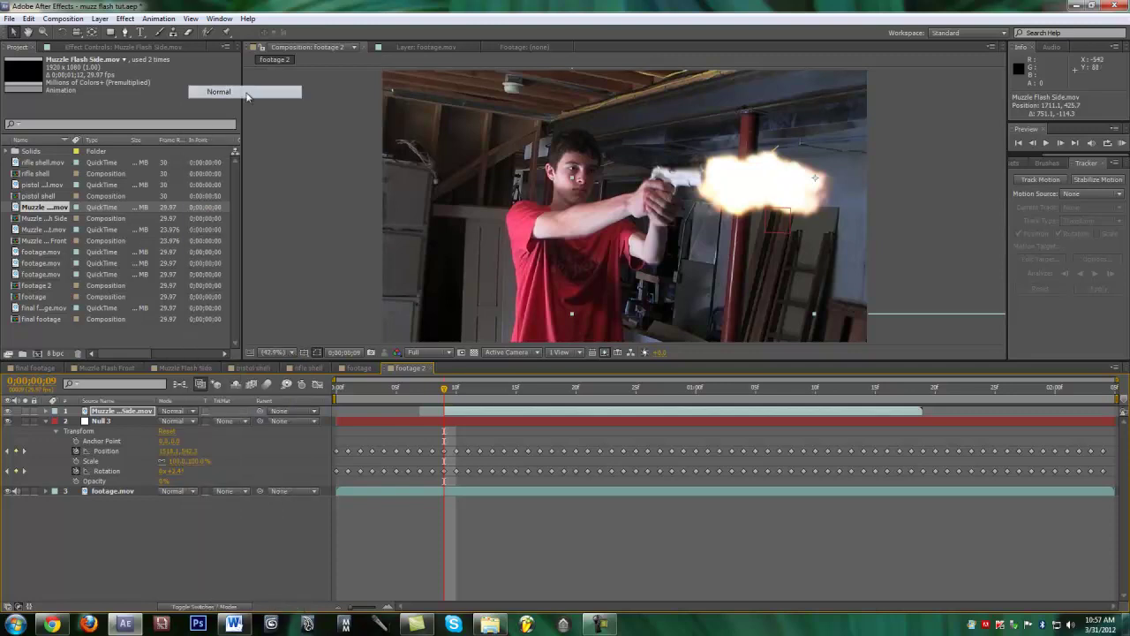
click(183, 411)
click(233, 244)
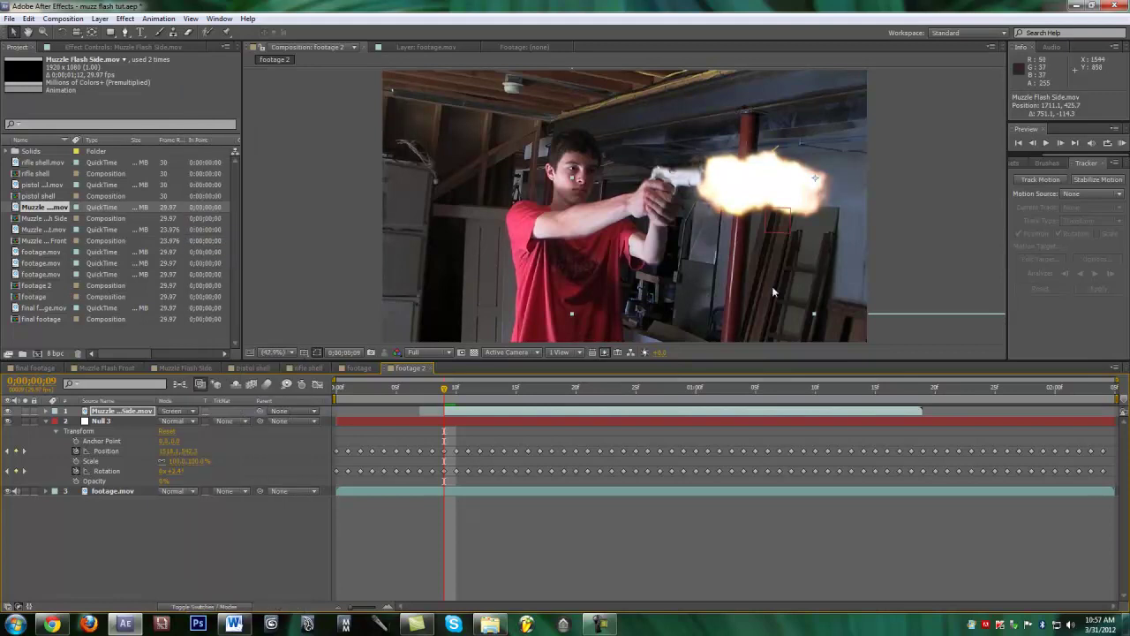
click(177, 411)
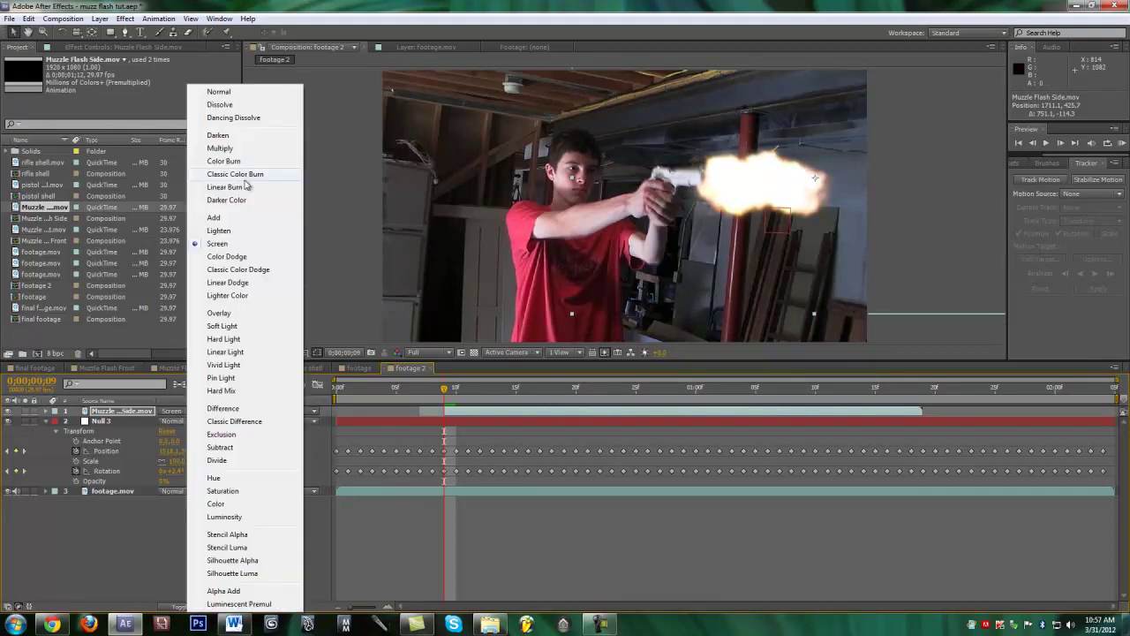
click(231, 222)
click(184, 412)
click(223, 248)
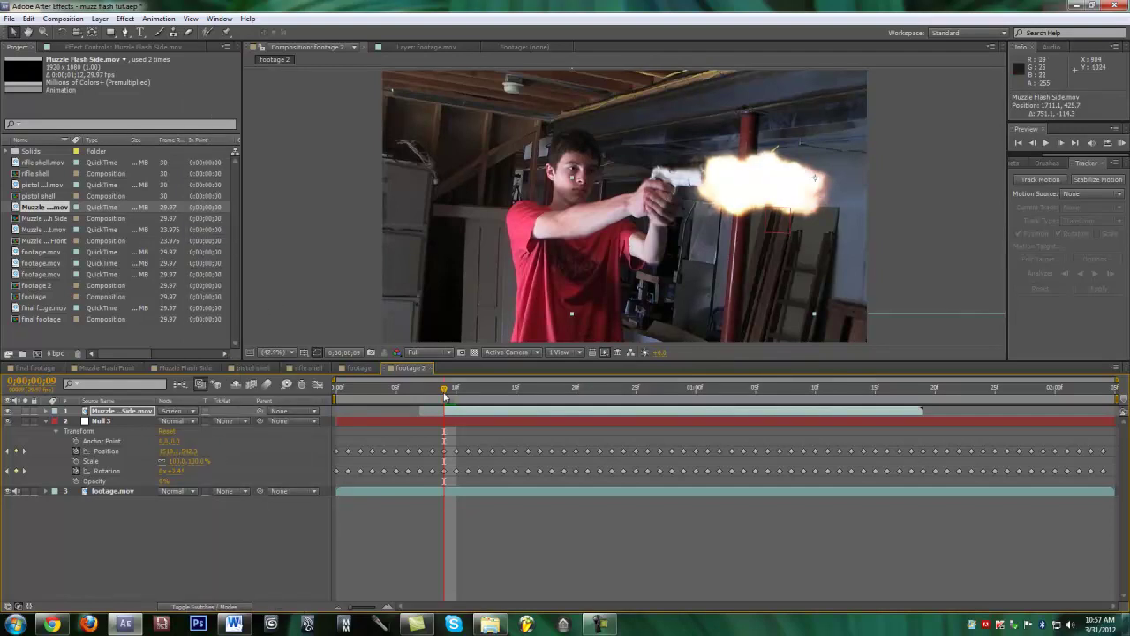
Preview the flash's motion from frame 9 and parent the Muzzle Flash Side.mov layer to Null 3
drag(444, 396, 449, 419)
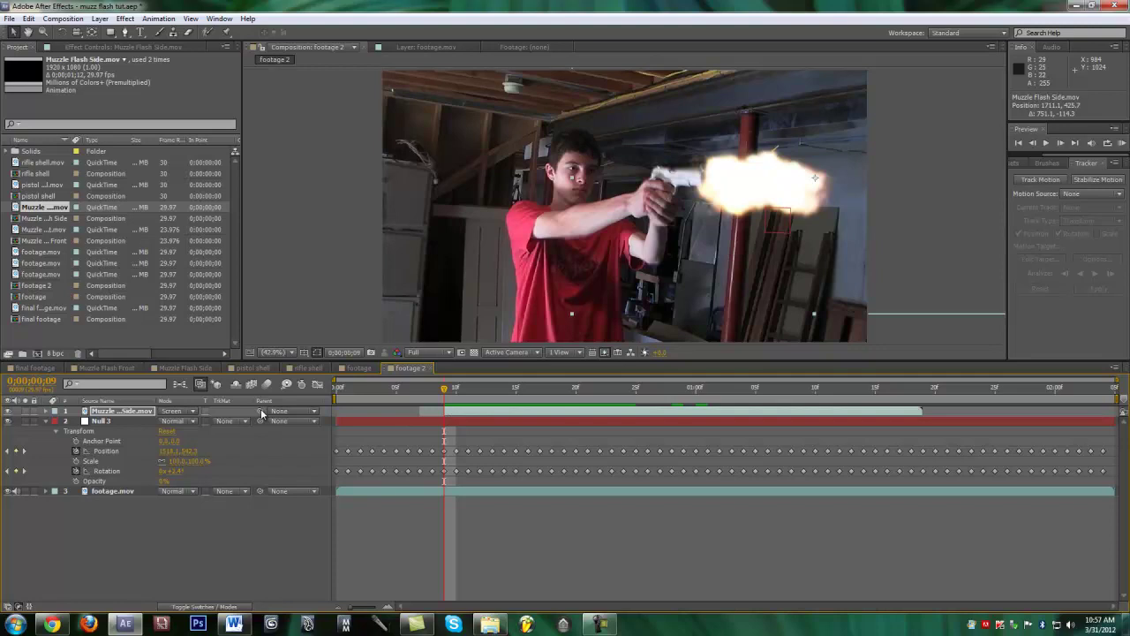
drag(261, 412, 105, 423)
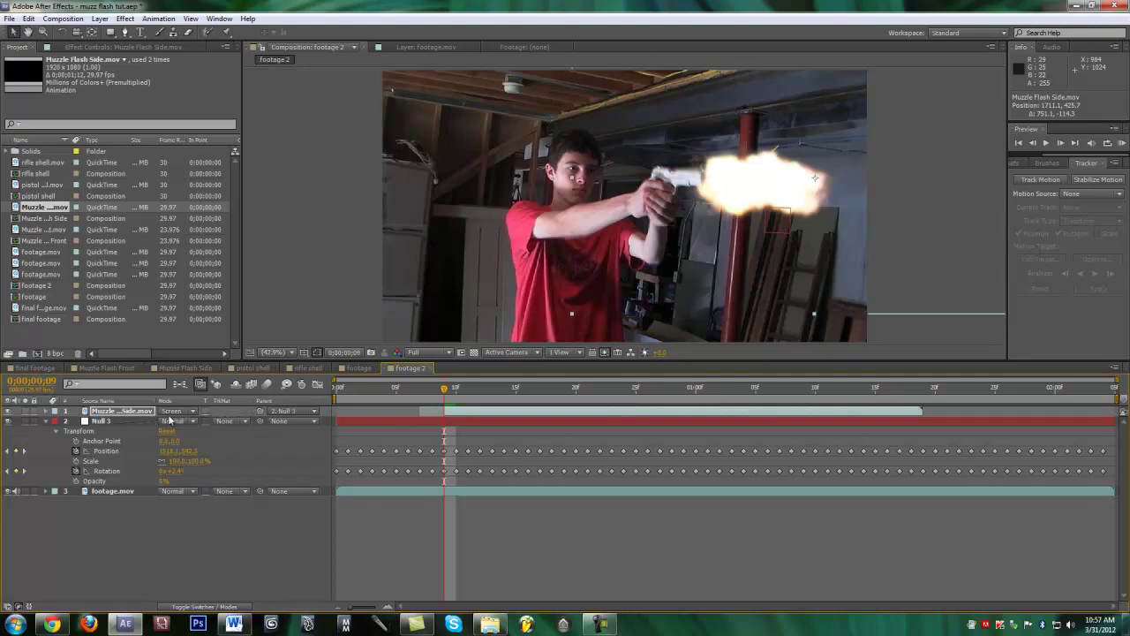
click(119, 414)
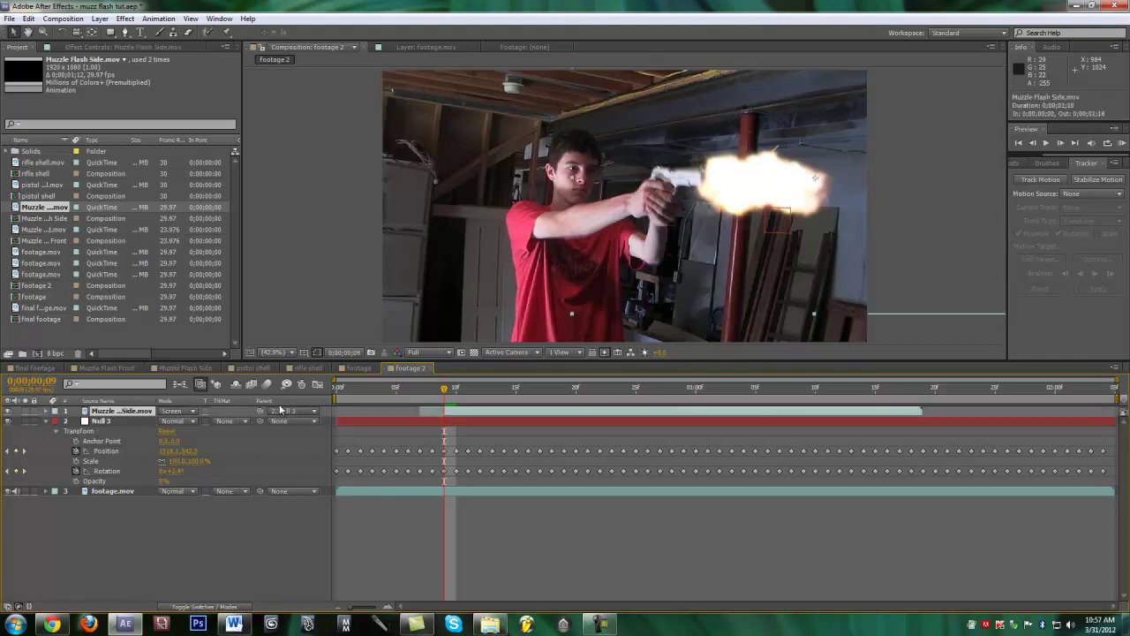
click(283, 415)
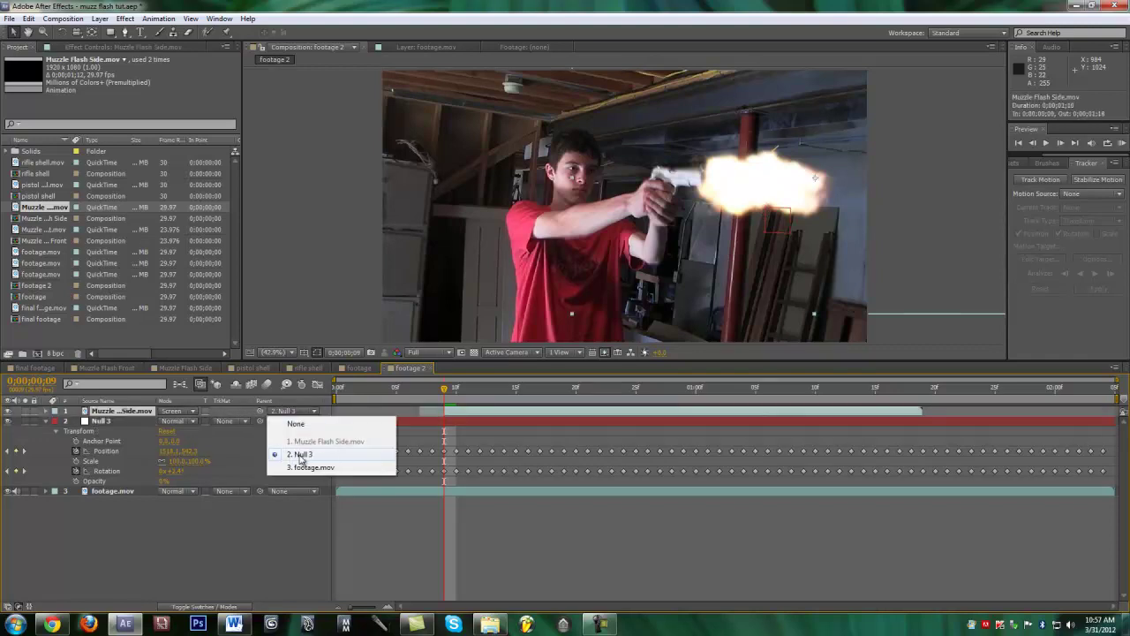
click(322, 455)
Collapse Null 3's properties and scrub from frame 9 to check the parented flash against the footage
click(48, 433)
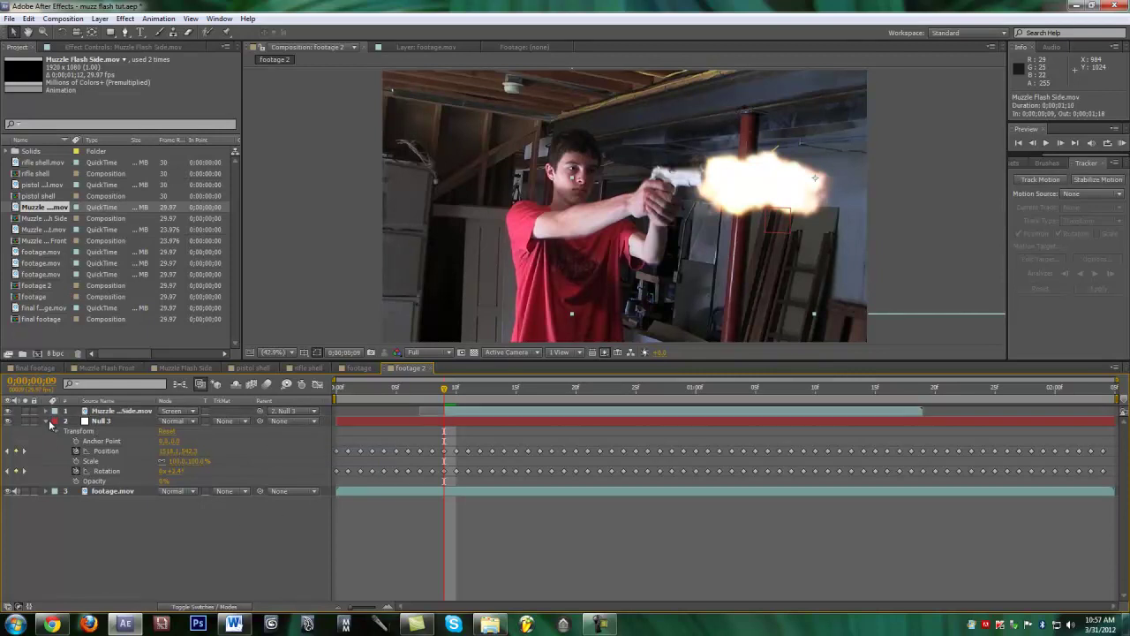
click(46, 421)
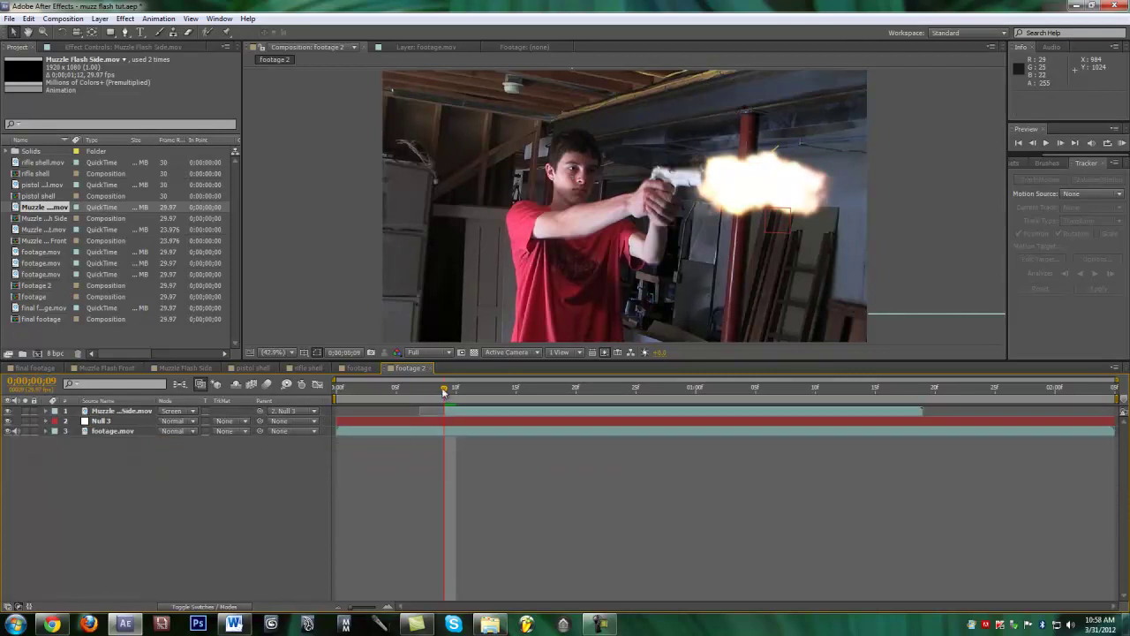
drag(449, 387, 453, 416)
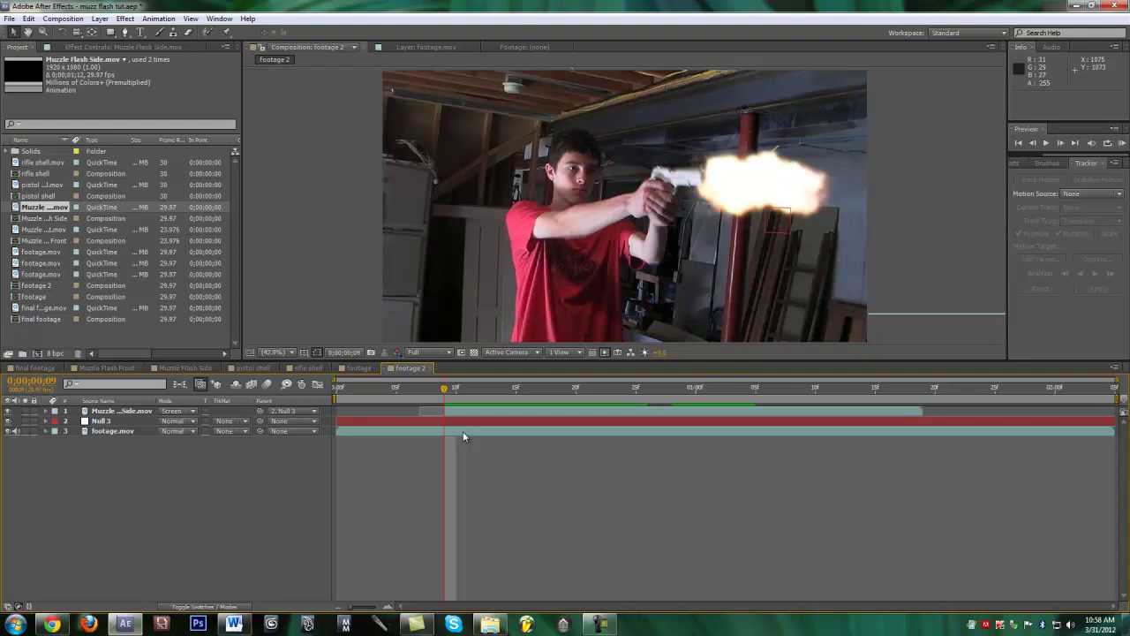
Duplicate the footage.mov layer and rename the upper copy slide
click(460, 431)
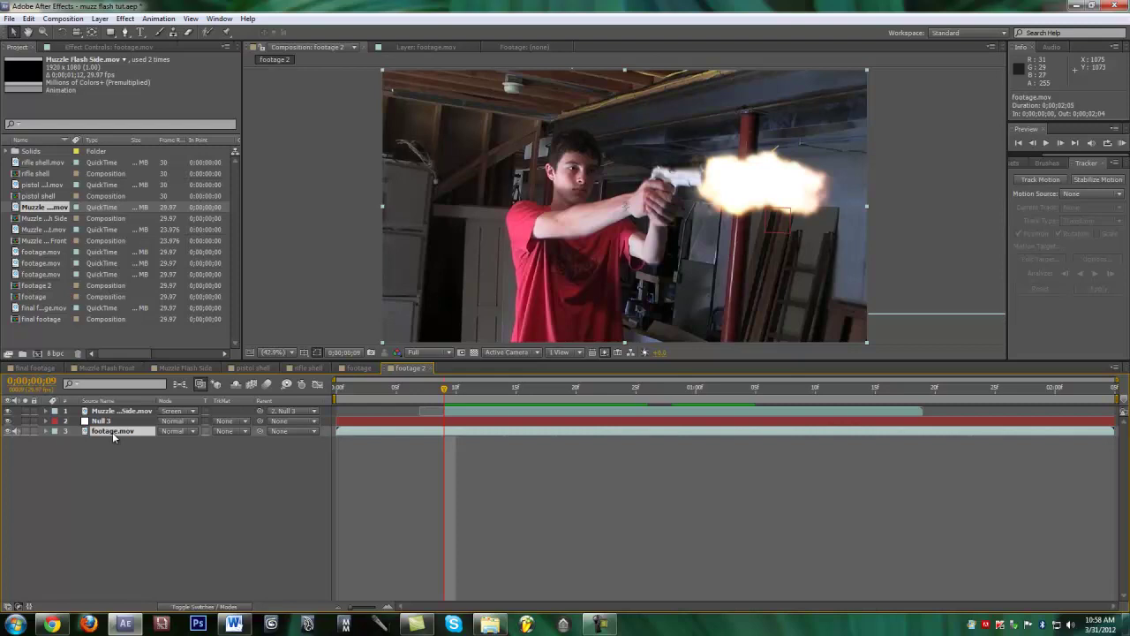
key(ctrl+d)
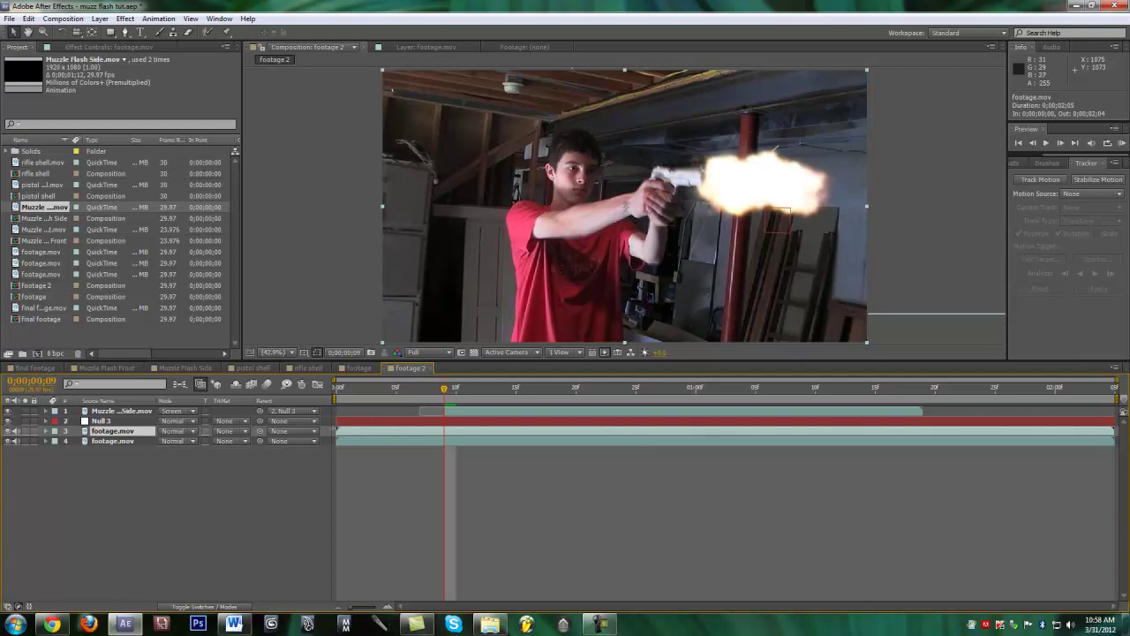
right_click(447, 433)
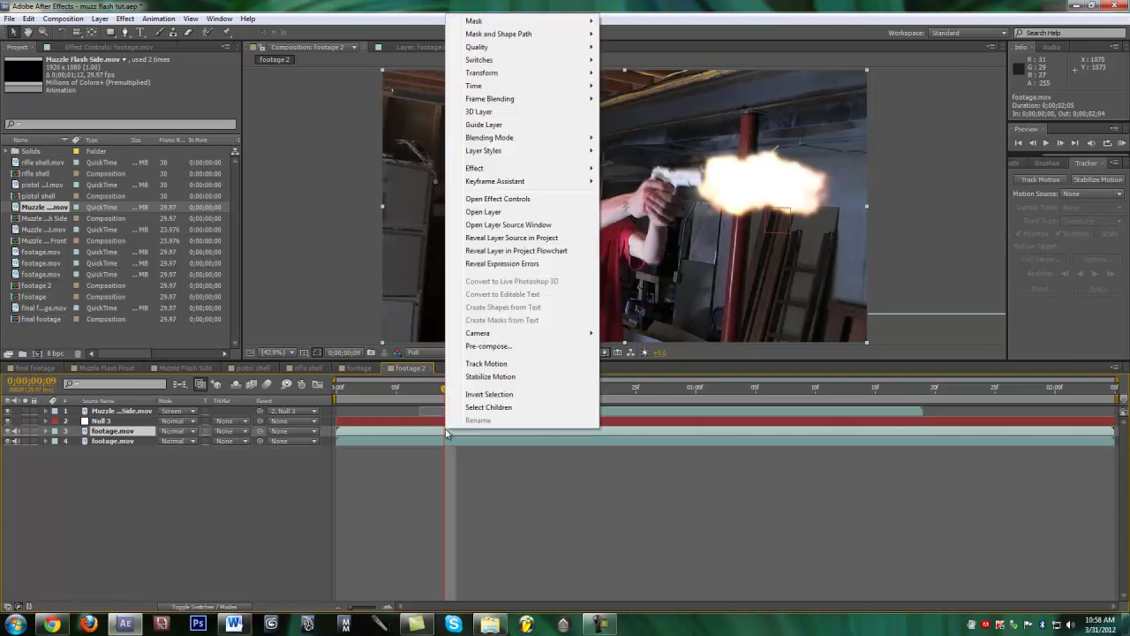
right_click(123, 434)
click(164, 426)
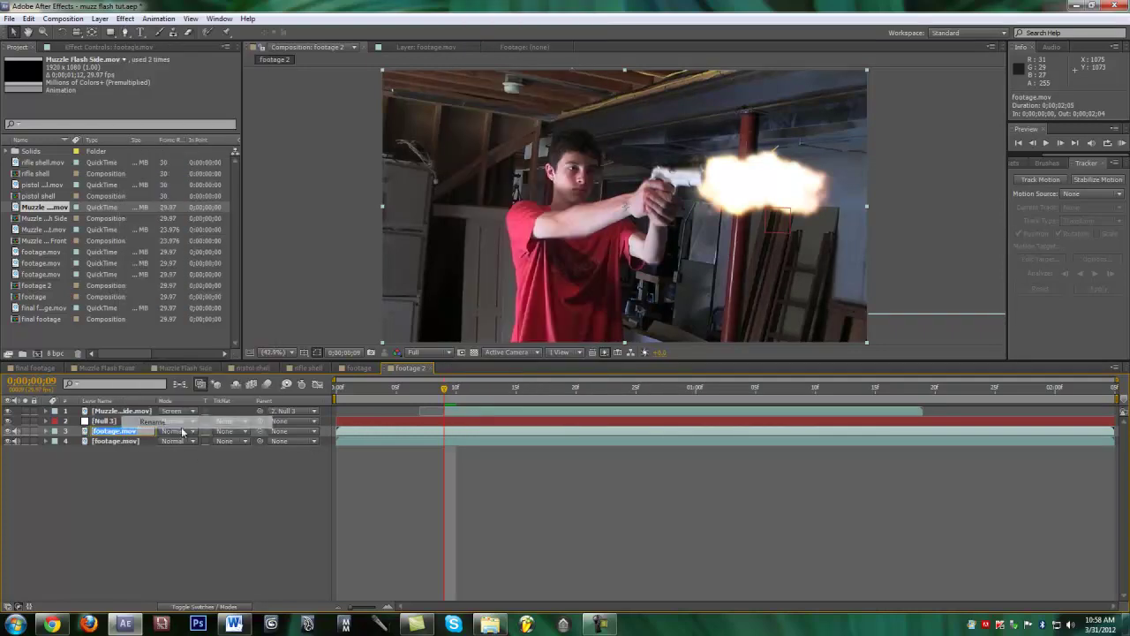
text(s)
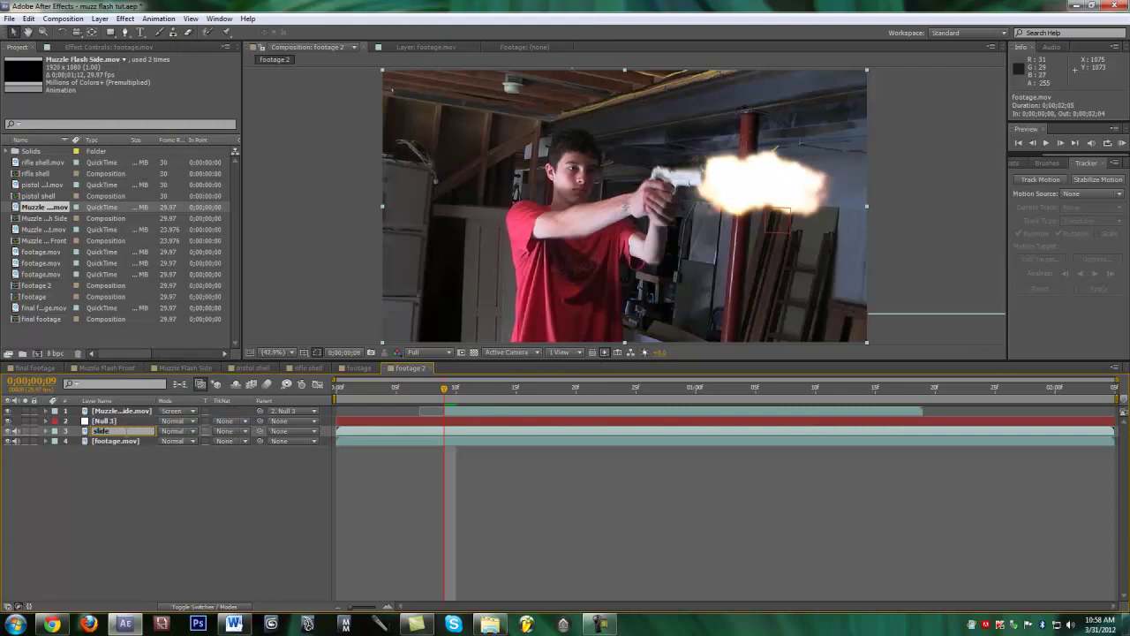
text(lide)
key(Return)
Freeze the slide layer on frame 9 and scrub the timeline around that frame to check it
right_click(471, 433)
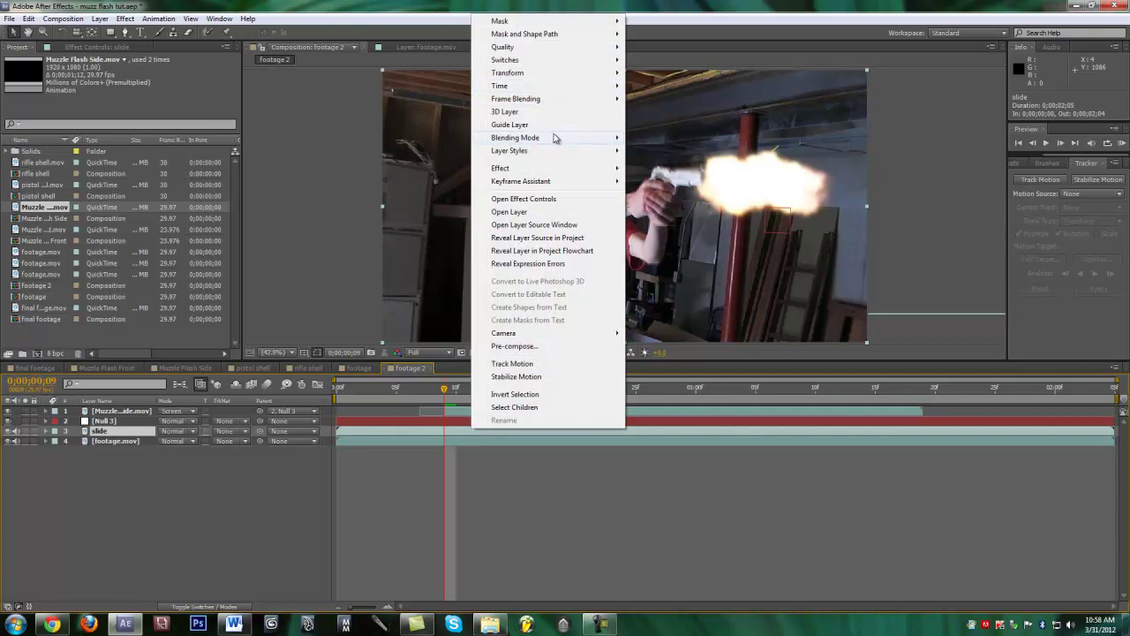
mouse_move(541, 88)
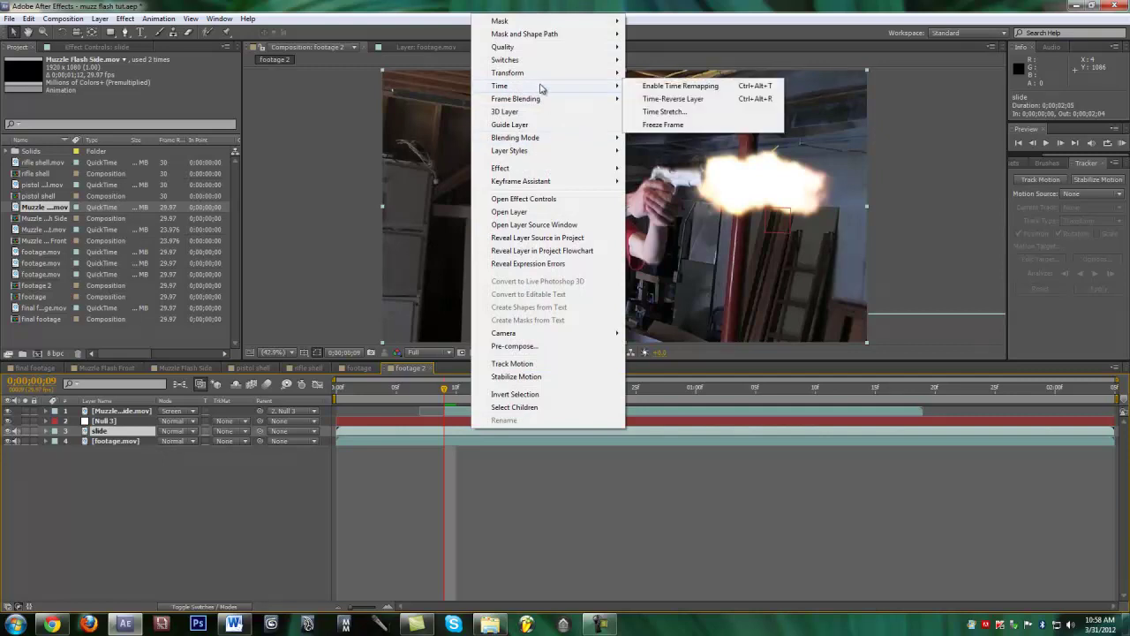
right_click(128, 433)
mouse_move(224, 106)
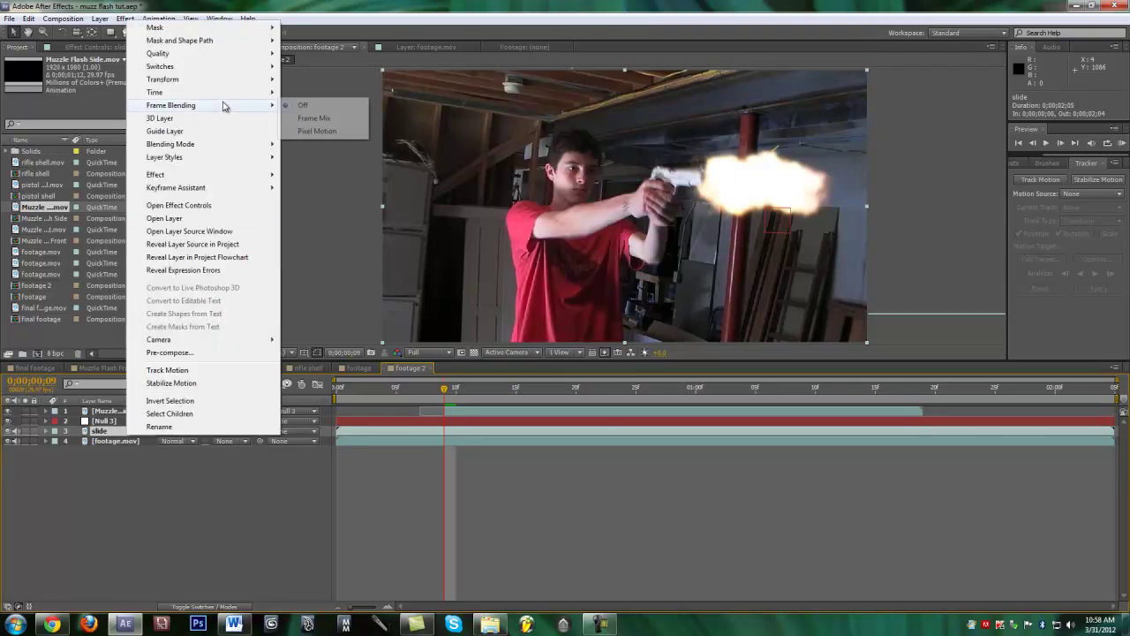
click(344, 133)
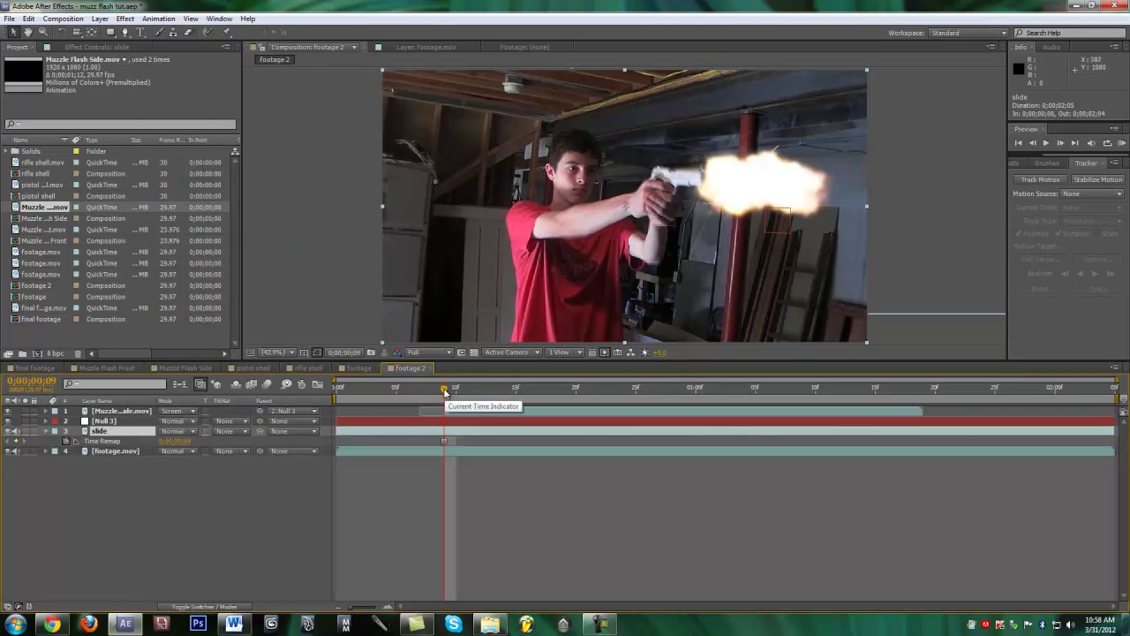
mouse_move(445, 394)
mouse_down()
mouse_move(371, 392)
mouse_move(443, 386)
mouse_up()
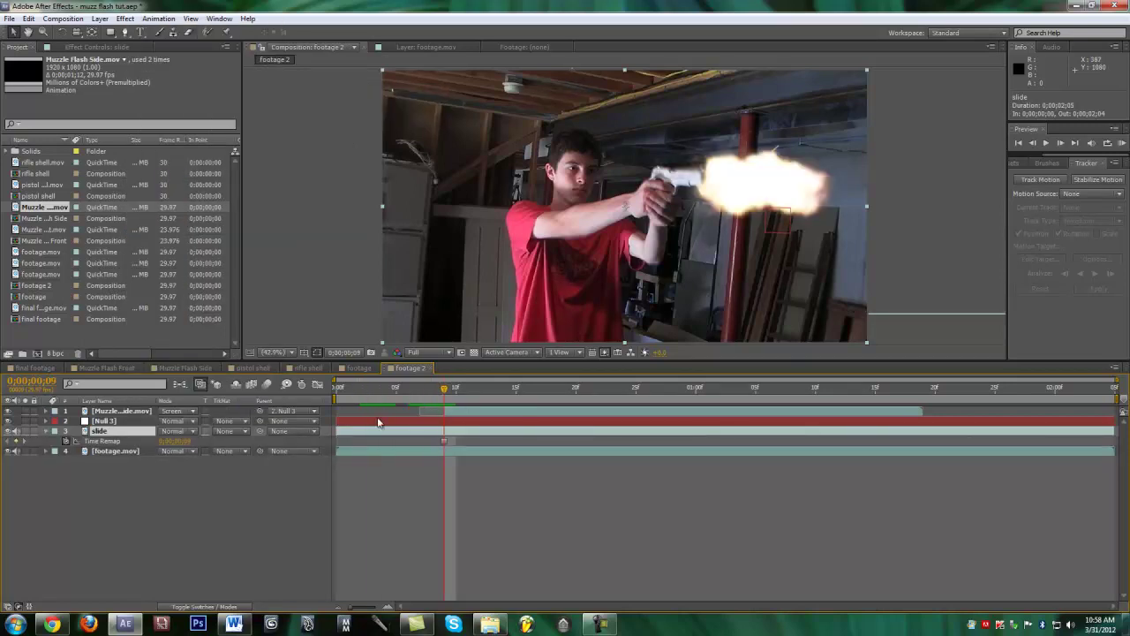
Trim the slide layer so that it covers only frames 8 and 9
drag(337, 431, 445, 431)
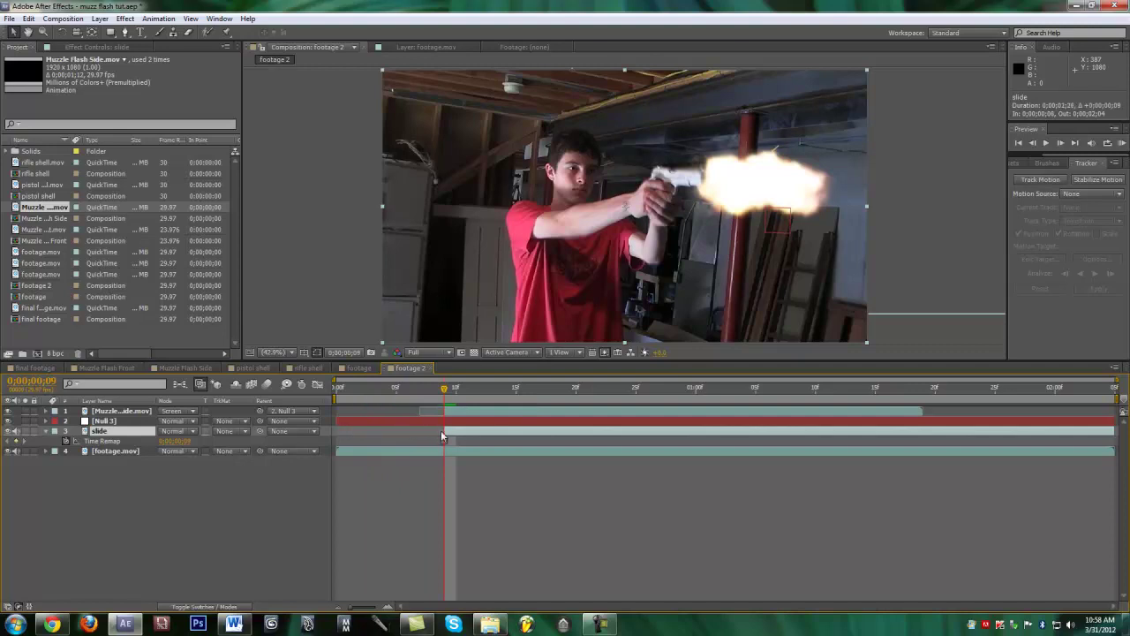
drag(1112, 435, 454, 431)
click(385, 606)
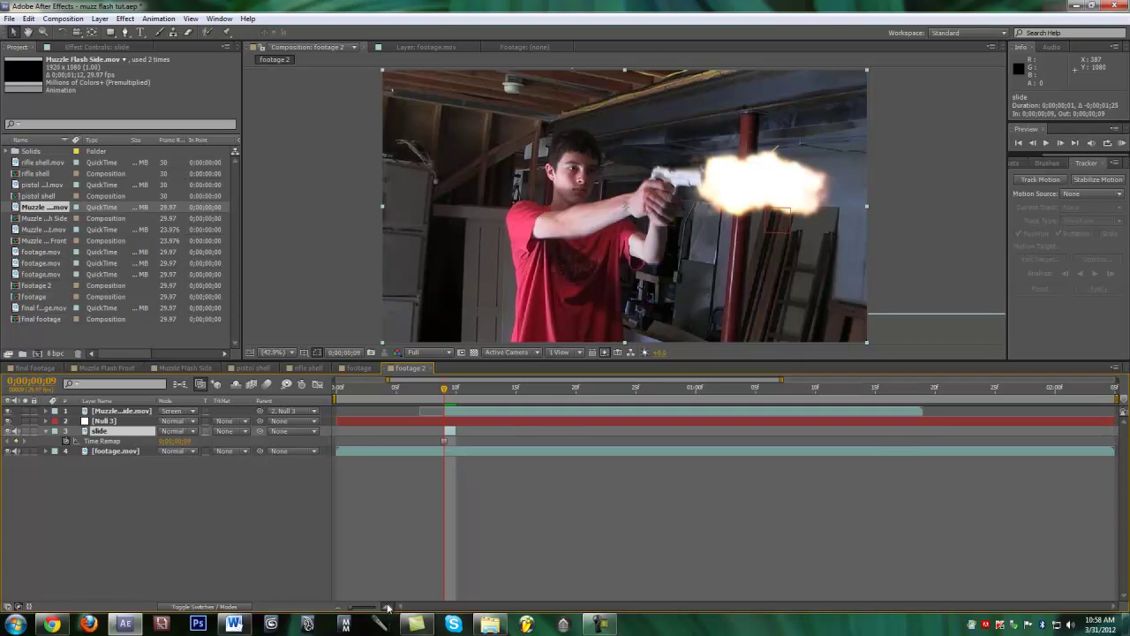
click(403, 607)
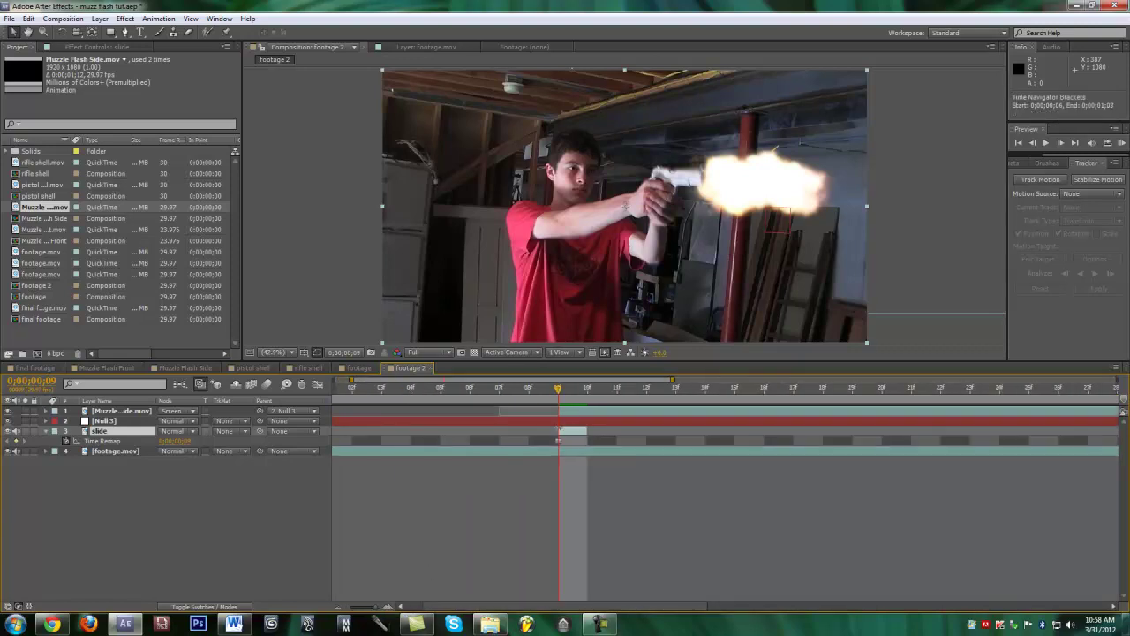
drag(558, 431, 529, 431)
At frame 8, draw a closed Pen tool mask around the pistol's upper slide on the slide layer
drag(560, 390, 537, 400)
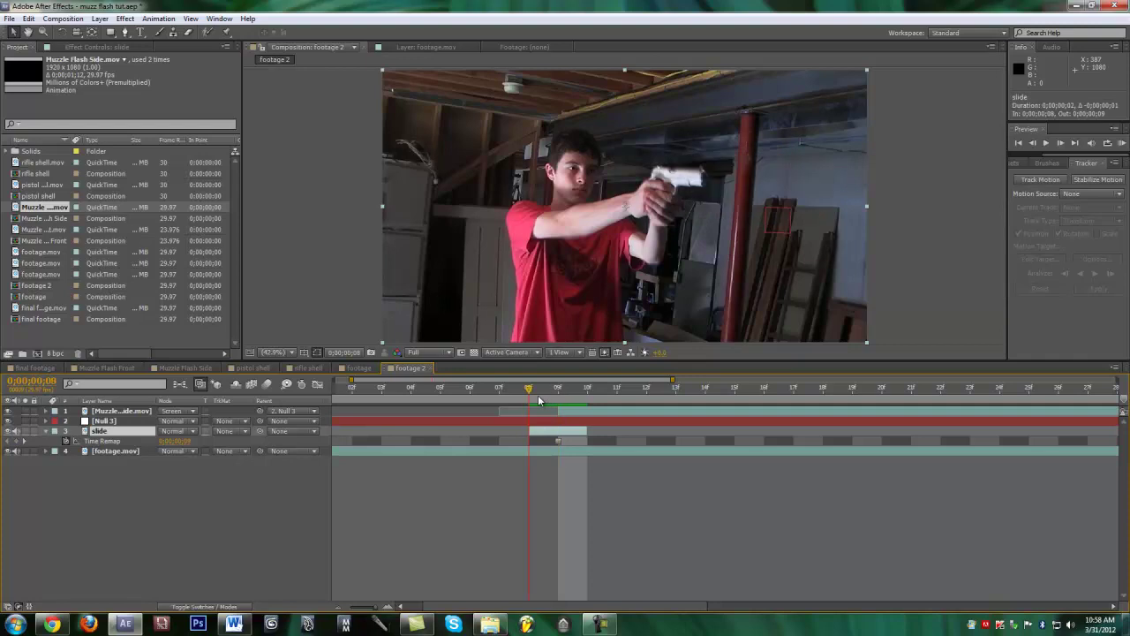
scroll(685, 146, up, 5)
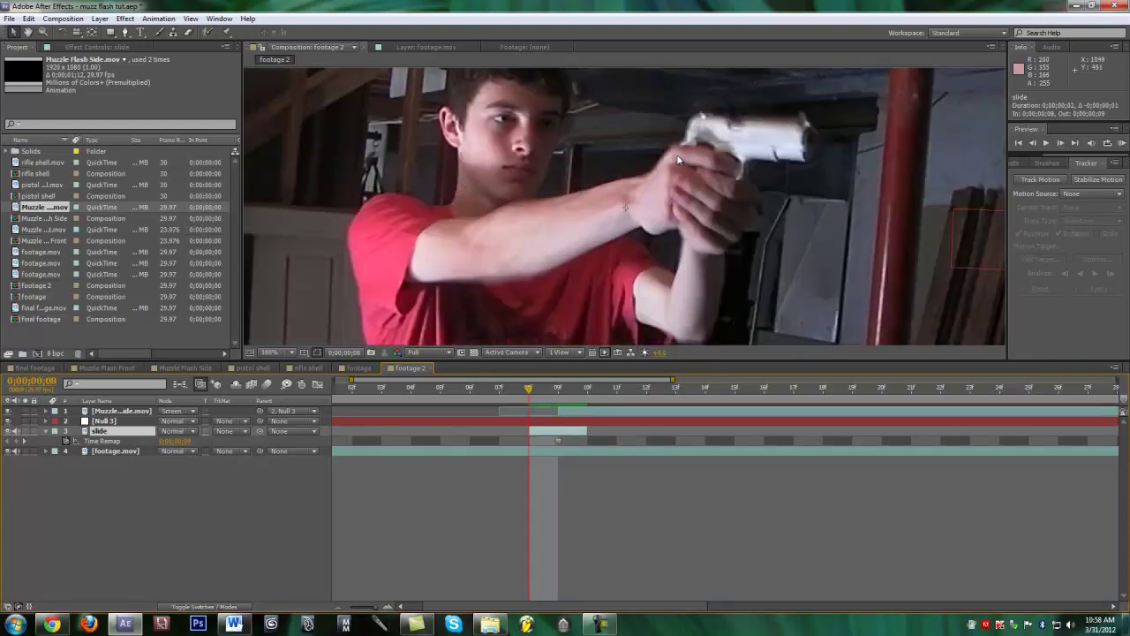
drag(683, 149, 541, 224)
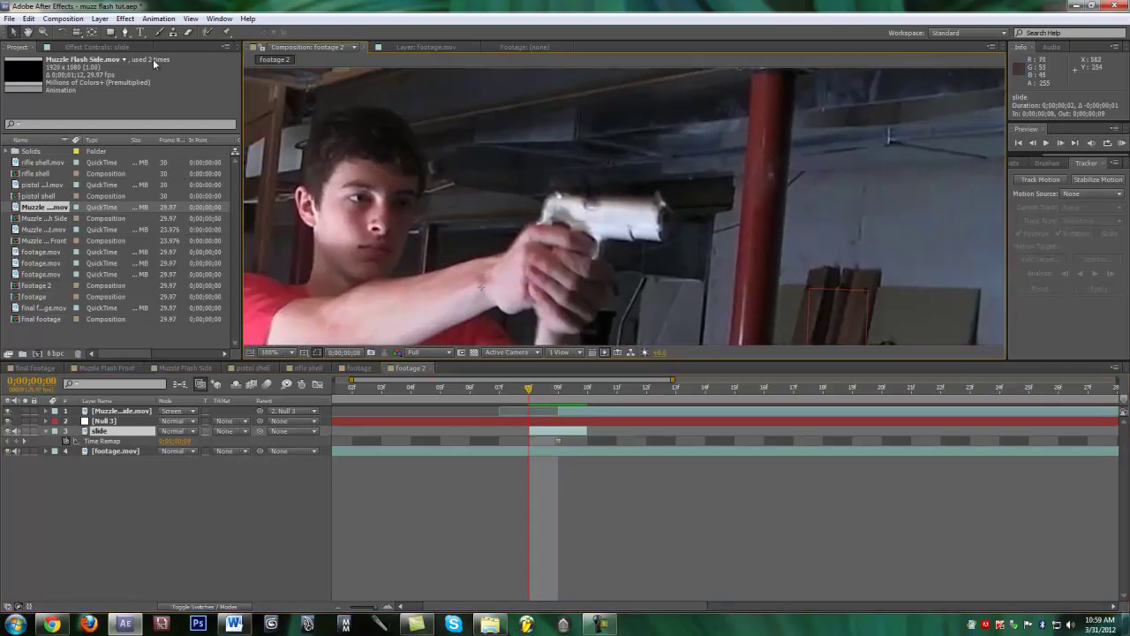
key(g)
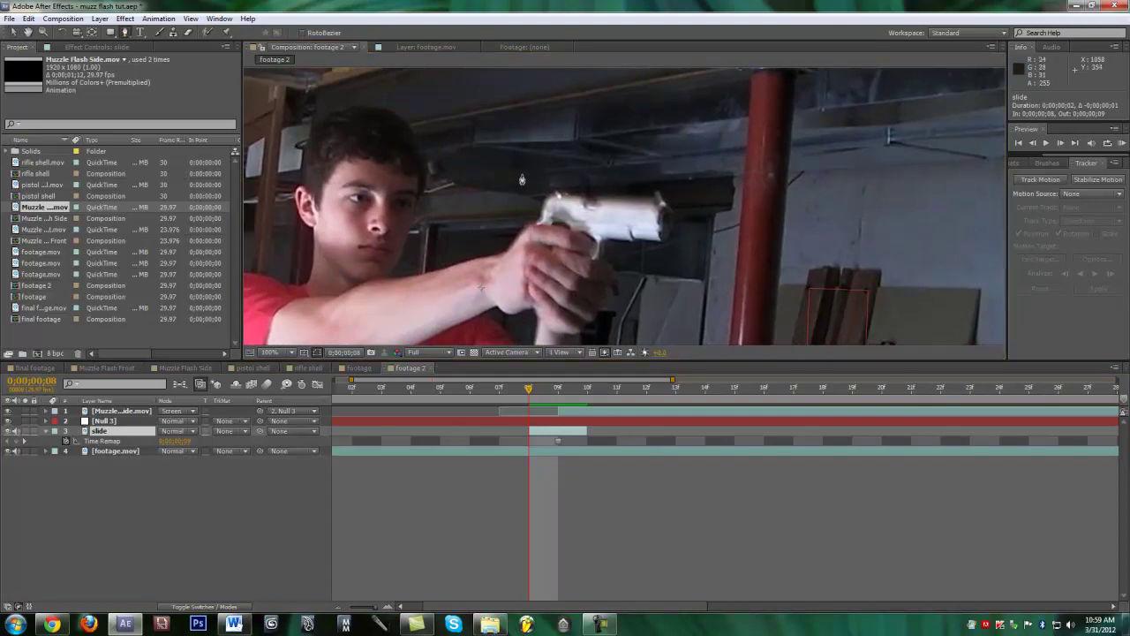
key(period)
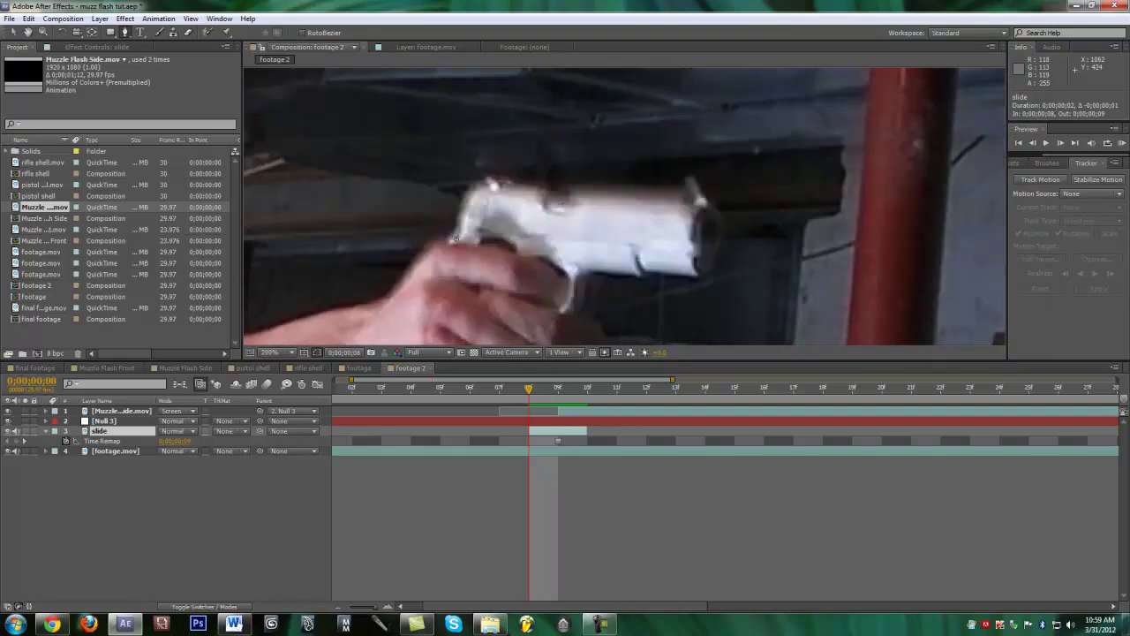
click(456, 233)
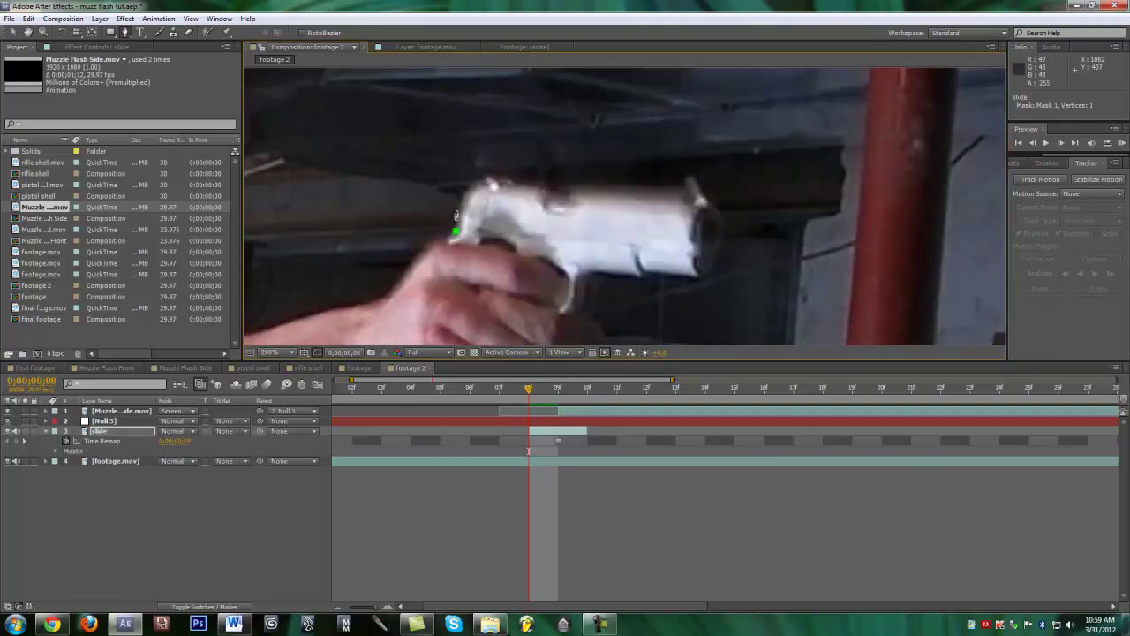
click(462, 199)
click(497, 182)
click(536, 186)
key(ctrl+z)
click(678, 186)
click(664, 201)
click(656, 226)
click(656, 238)
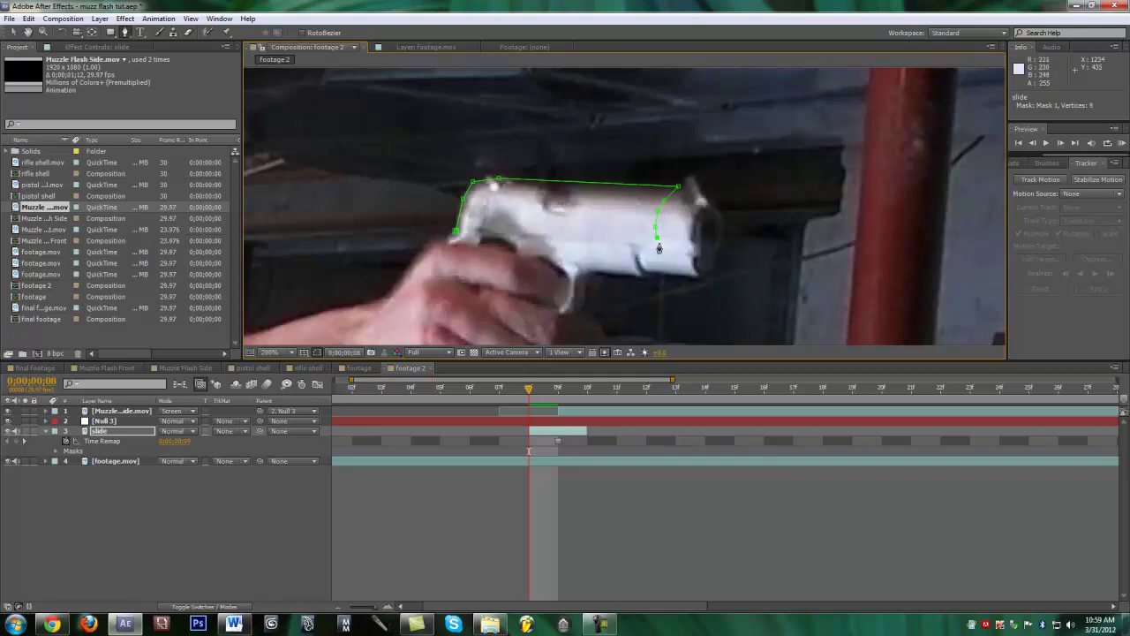
click(483, 233)
click(455, 233)
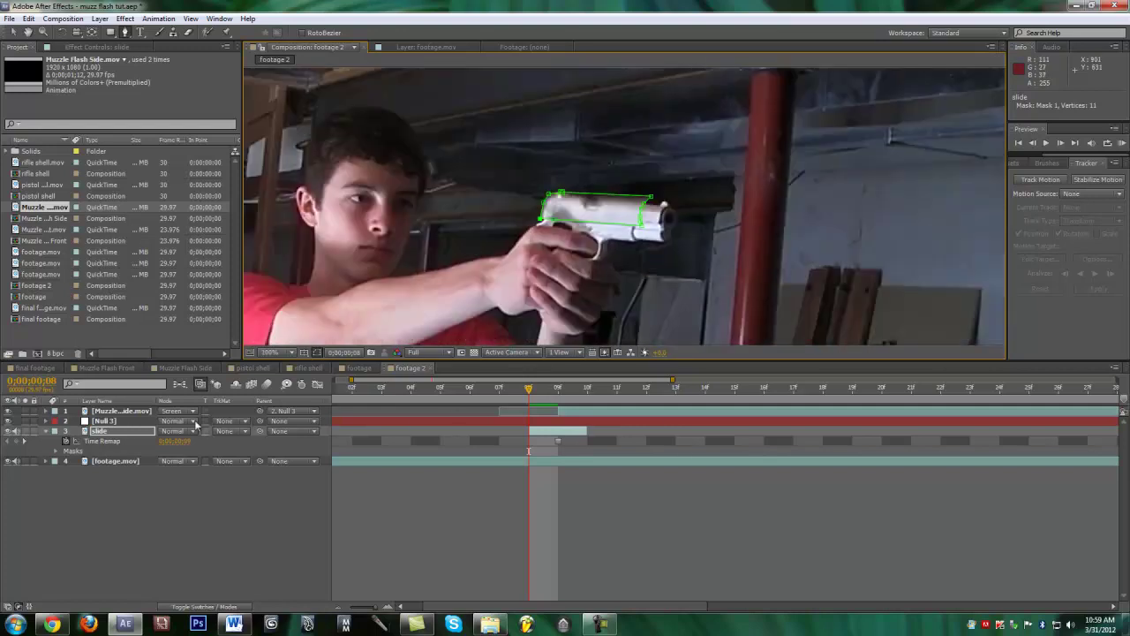
Turn on keyframing for all Transform properties of the slide layer at frame 8
click(128, 433)
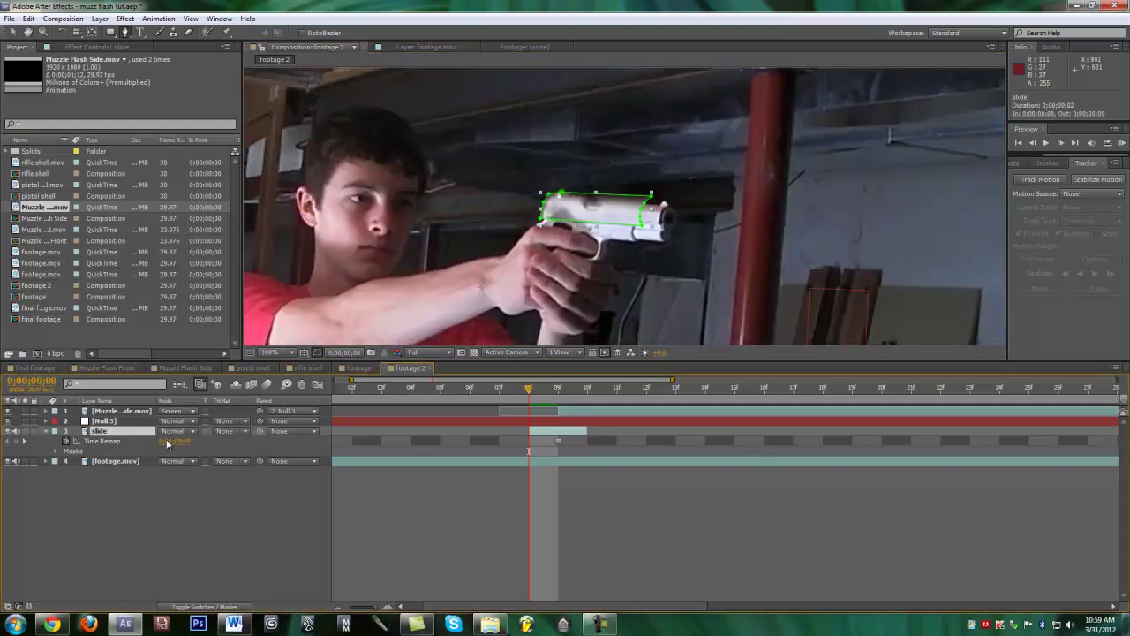
click(45, 432)
click(46, 432)
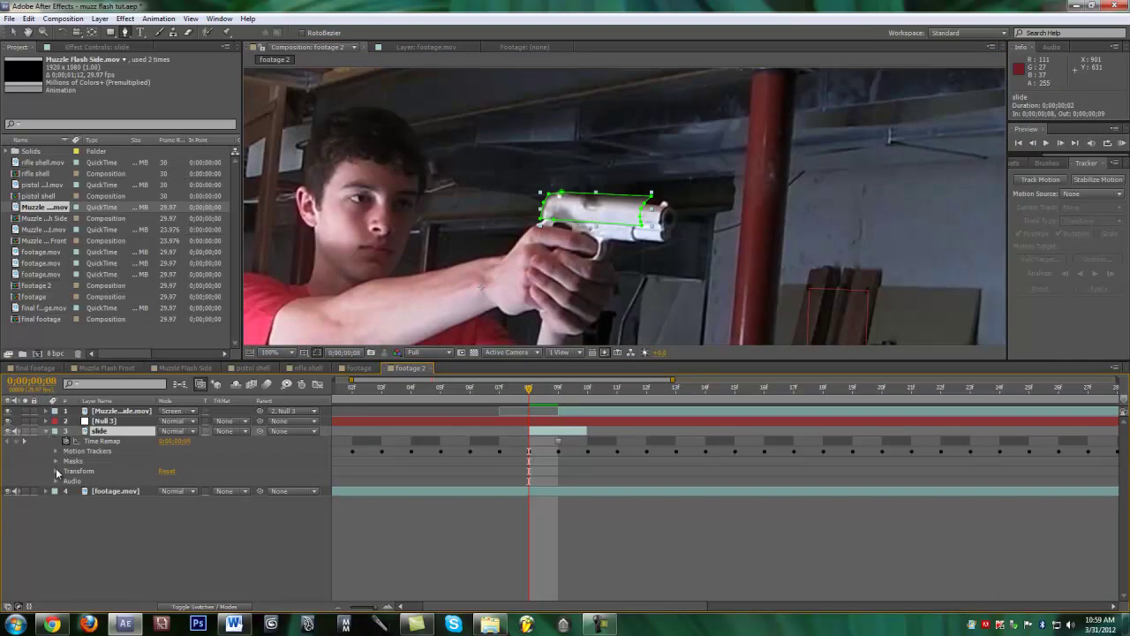
click(55, 473)
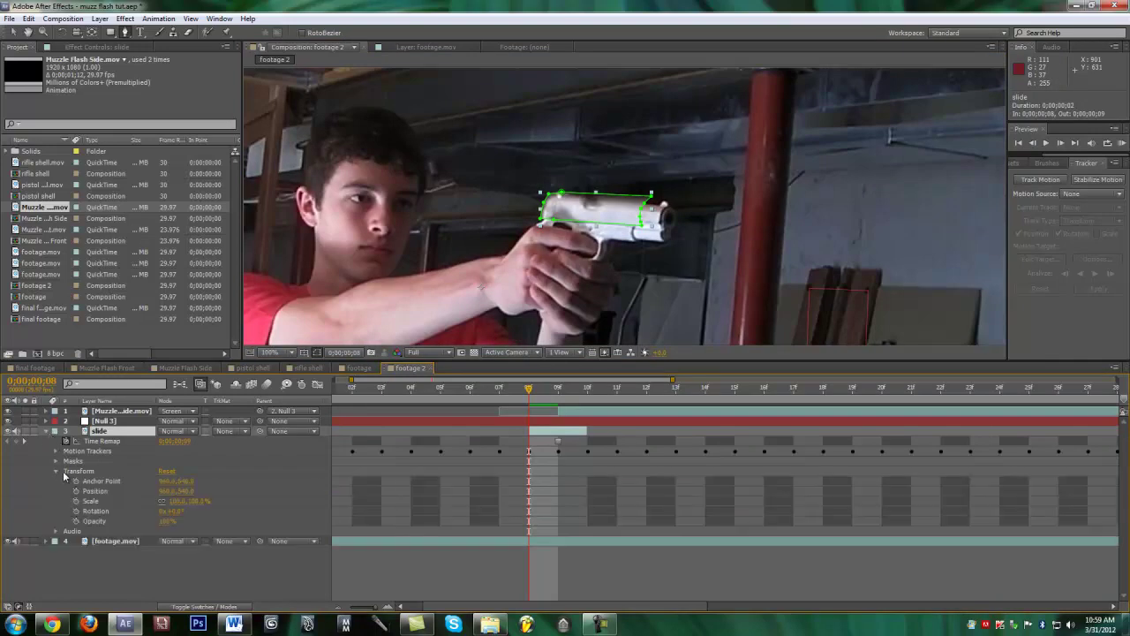
drag(58, 481, 107, 527)
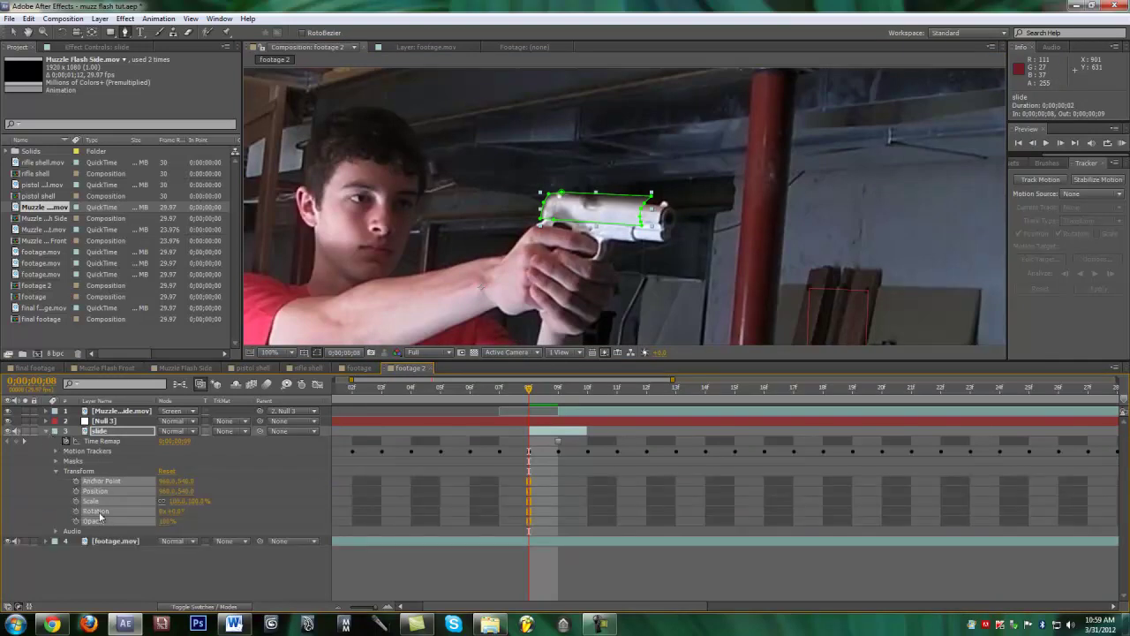
drag(43, 487, 85, 523)
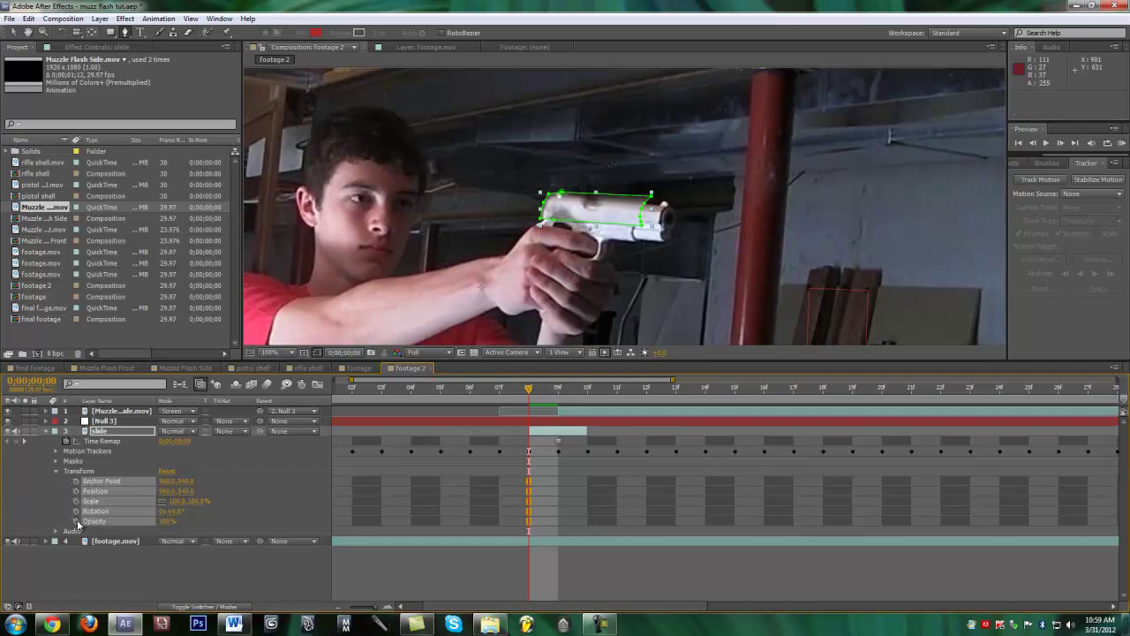
click(78, 522)
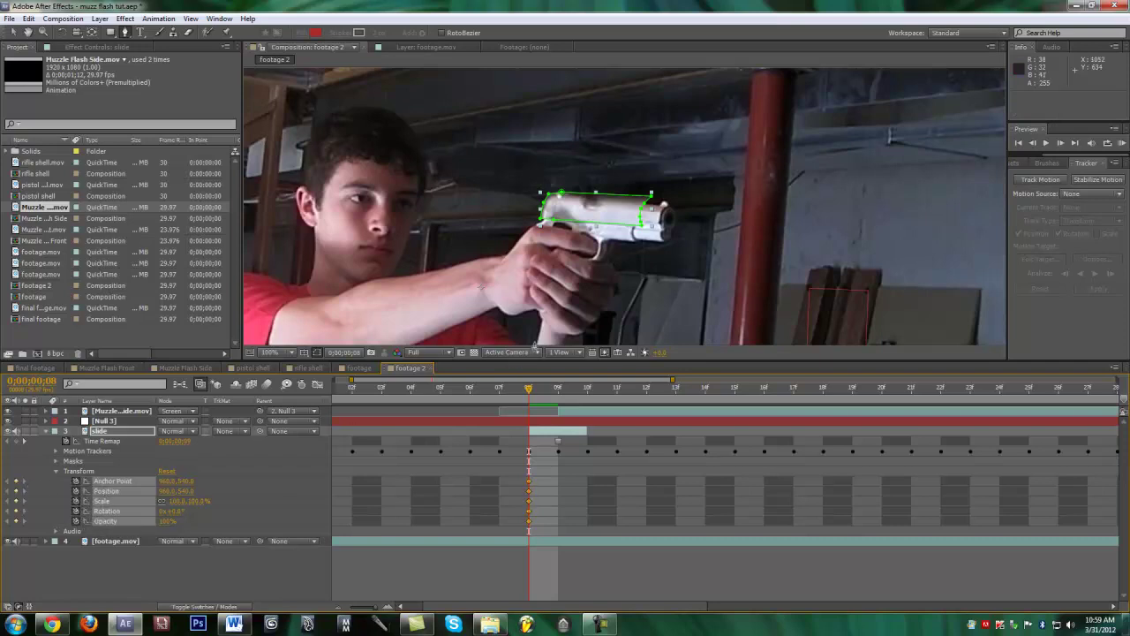
Shift the masked slide piece slightly and rotate it about 3° clockwise to line up with the pistol
drag(592, 216, 565, 208)
key(w)
key(v)
click(686, 241)
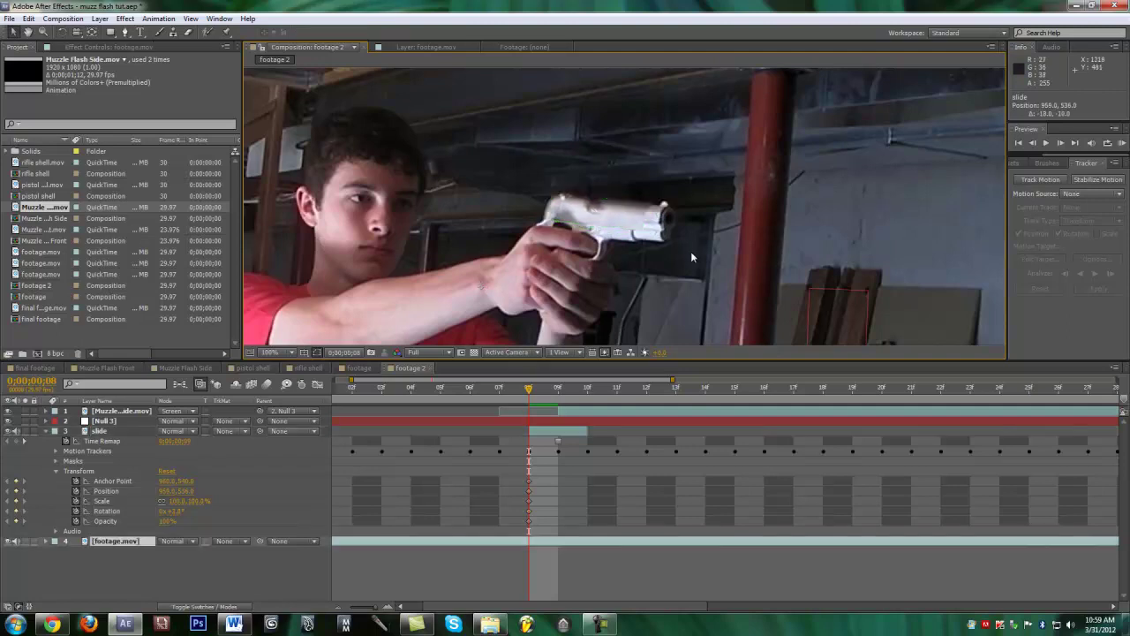
Set the Mask Feather of Mask 1 on the slide layer to 18 pixels and deselect the layer to check the edge
click(547, 430)
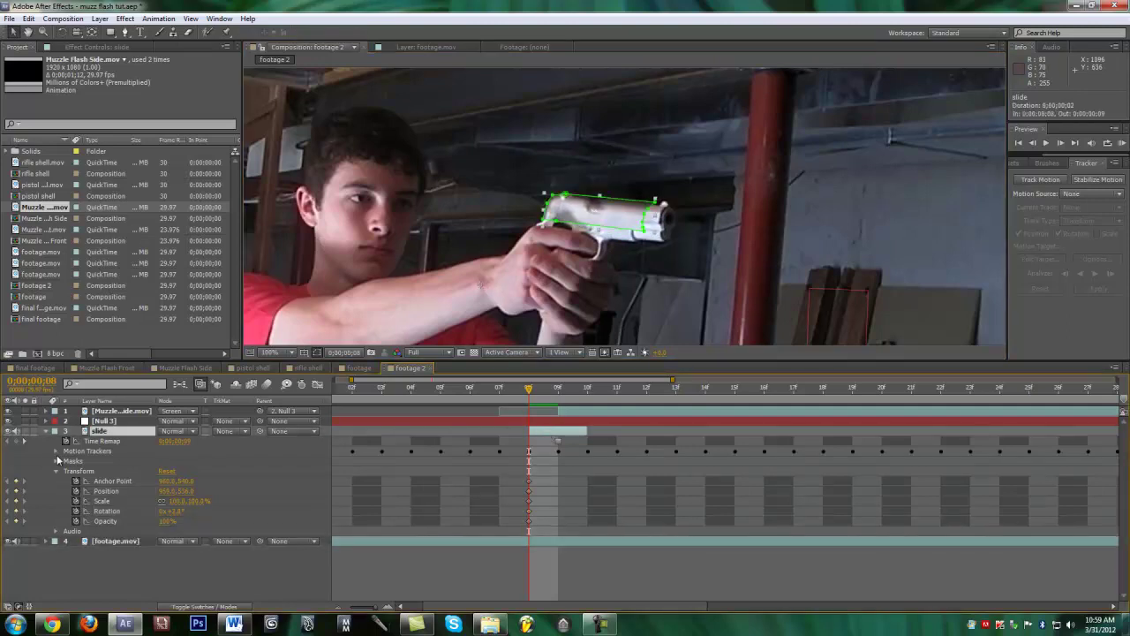
key(f)
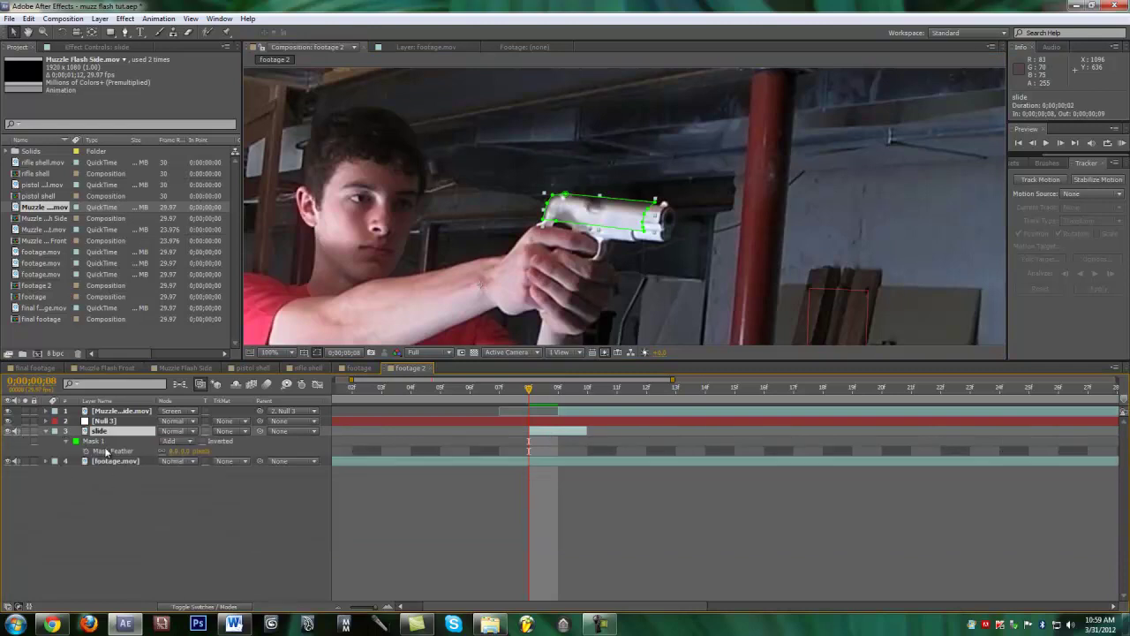
drag(172, 451, 207, 451)
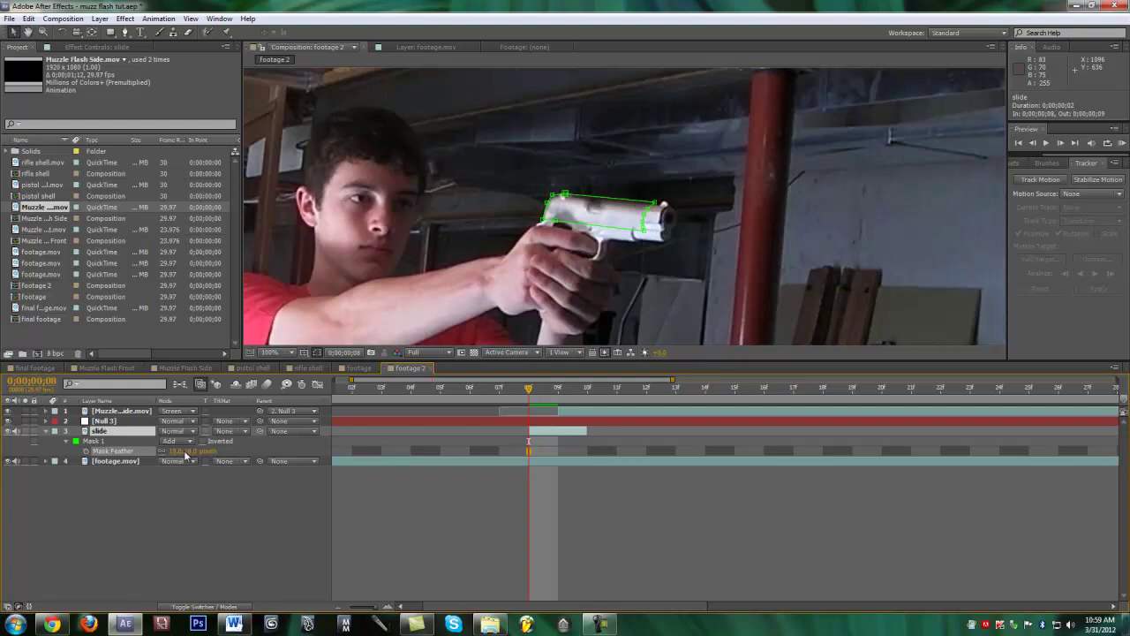
key(ctrl+shift+a)
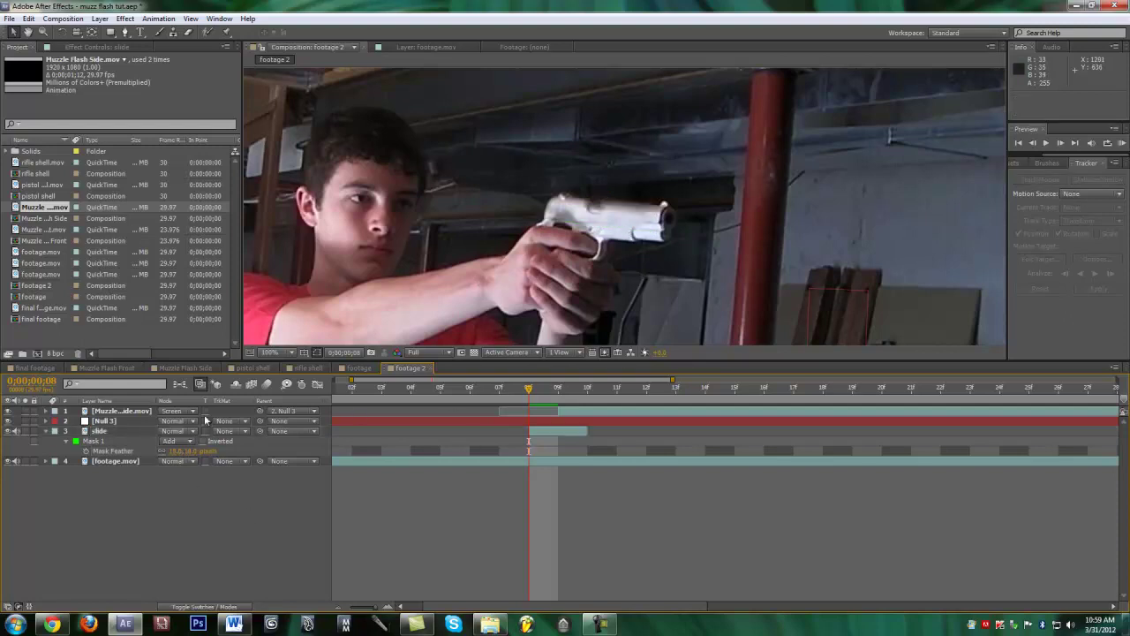
At frame 9, enable motion blur for the composition and for the slide layer
click(536, 433)
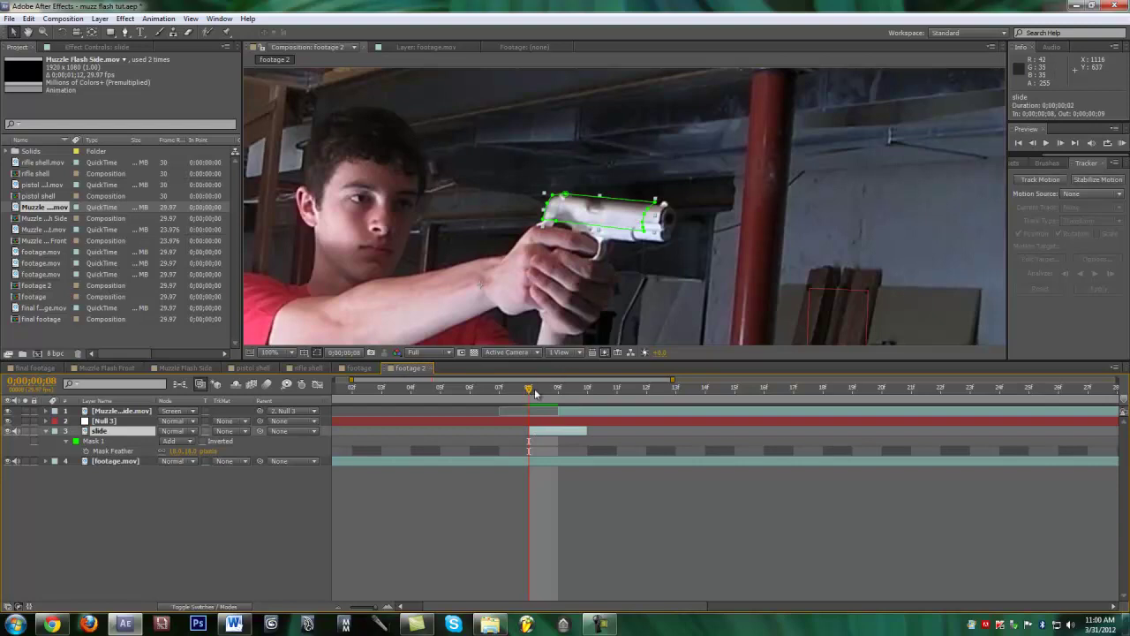
drag(531, 389, 553, 392)
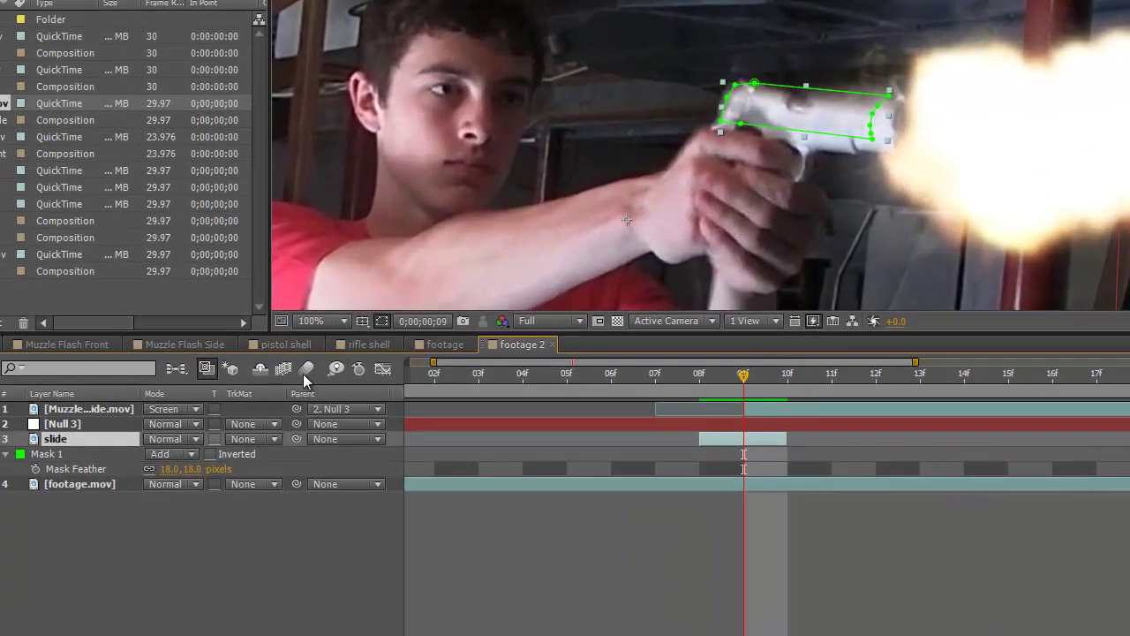
key(F4)
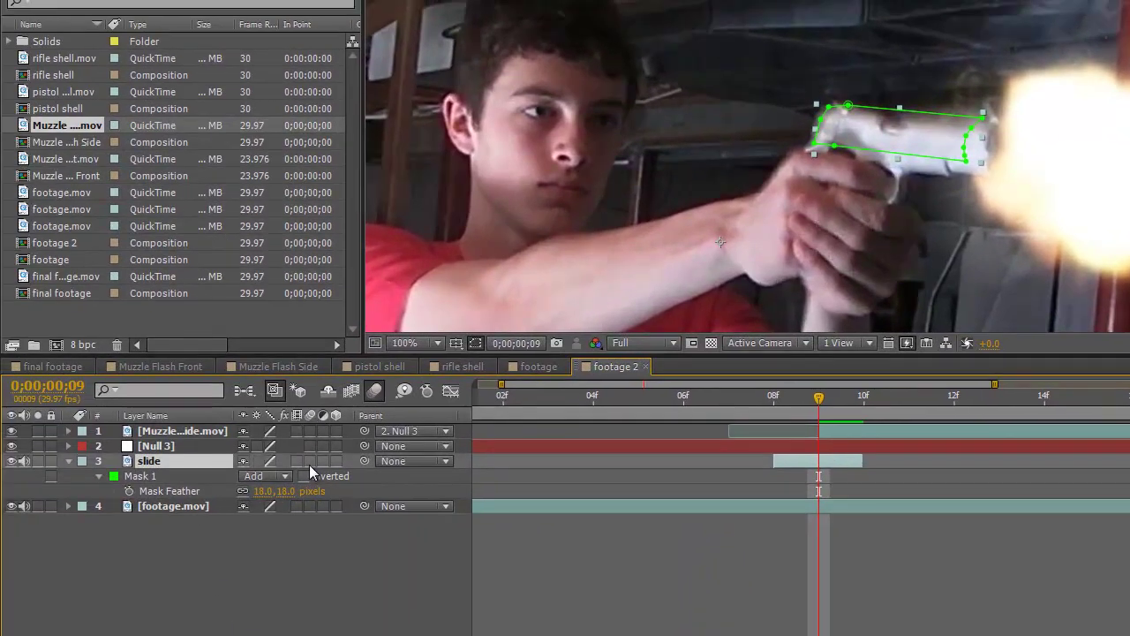
click(217, 438)
At frame 9, move the masked slide piece backward along the pistol into its recoiled position
drag(941, 144, 845, 132)
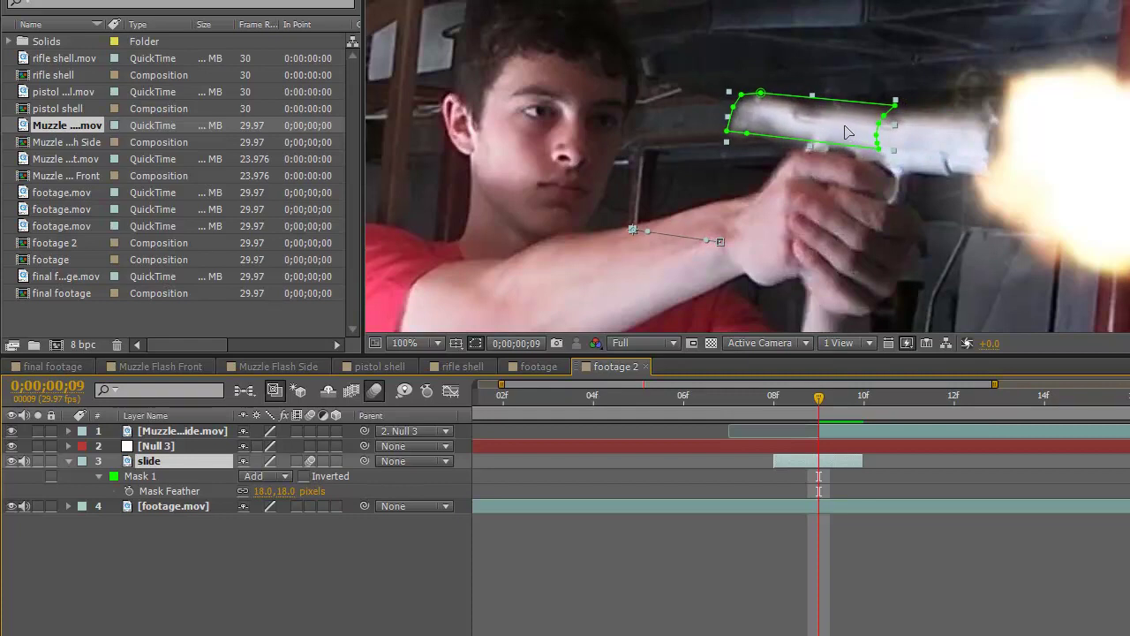
key(ctrl+z)
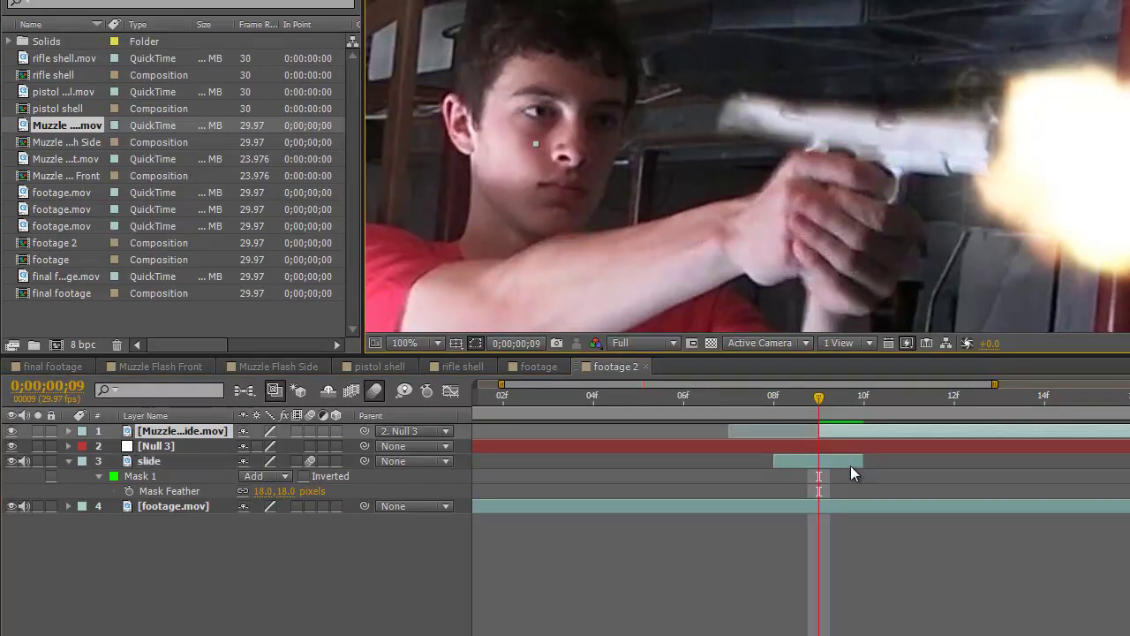
click(850, 461)
mouse_move(834, 119)
mouse_down()
mouse_move(535, 87)
mouse_move(846, 132)
mouse_move(835, 133)
mouse_up()
click(401, 519)
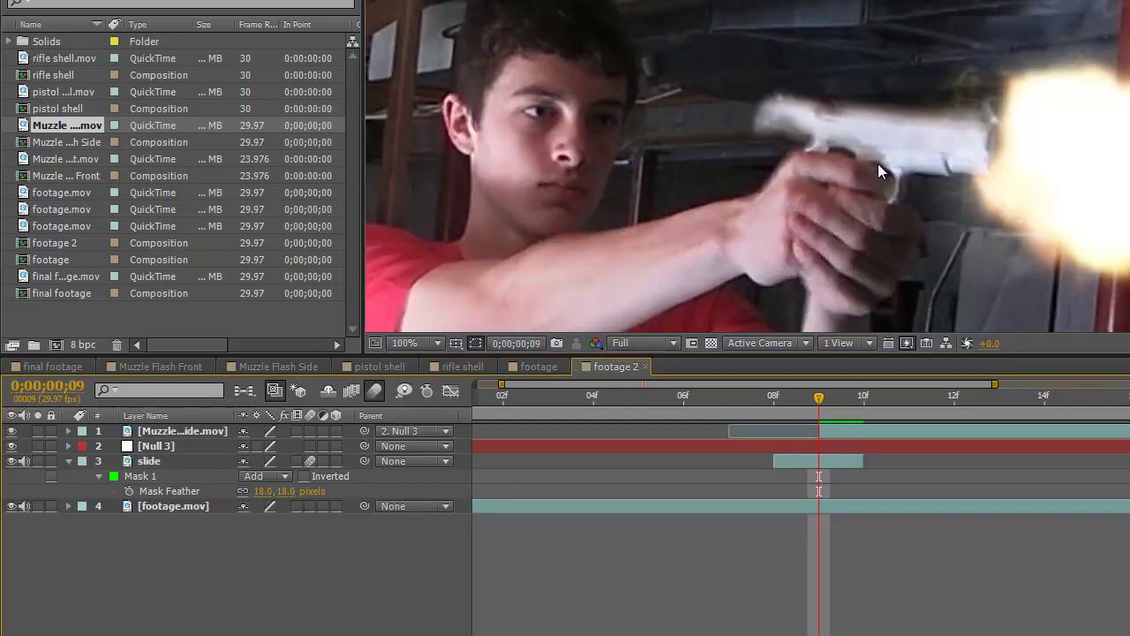
Trim the start of the slide layer to frame 9
mouse_move(819, 404)
mouse_down()
mouse_move(773, 406)
mouse_move(812, 410)
mouse_up()
drag(770, 466, 819, 465)
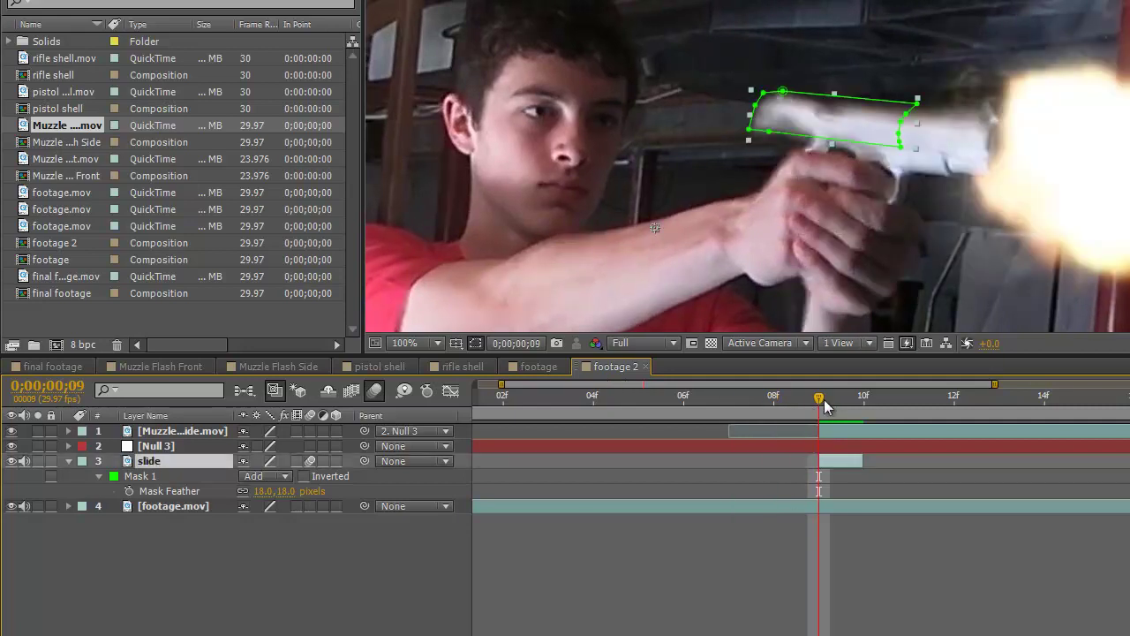
mouse_move(819, 405)
mouse_down()
mouse_move(787, 412)
mouse_move(802, 409)
mouse_up()
Nudge the recoiled slide piece at frame 9 to line up with the pistol, deselecting the layer to check the fit
click(807, 271)
click(844, 460)
mouse_move(881, 128)
mouse_down()
mouse_move(890, 114)
mouse_move(875, 120)
mouse_move(887, 128)
mouse_up()
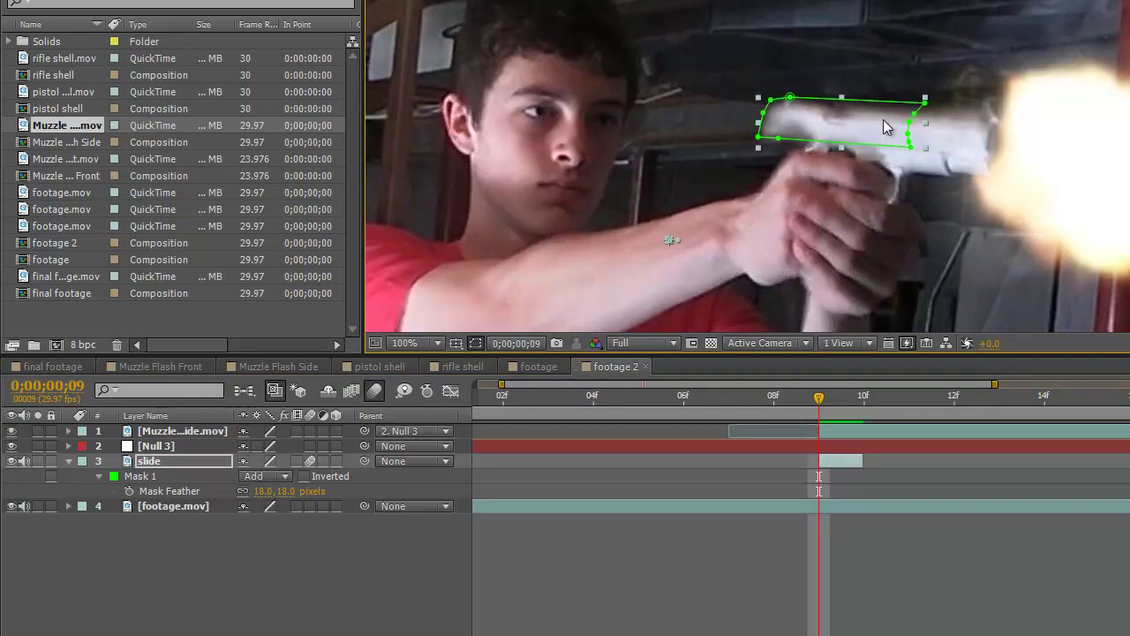
click(438, 524)
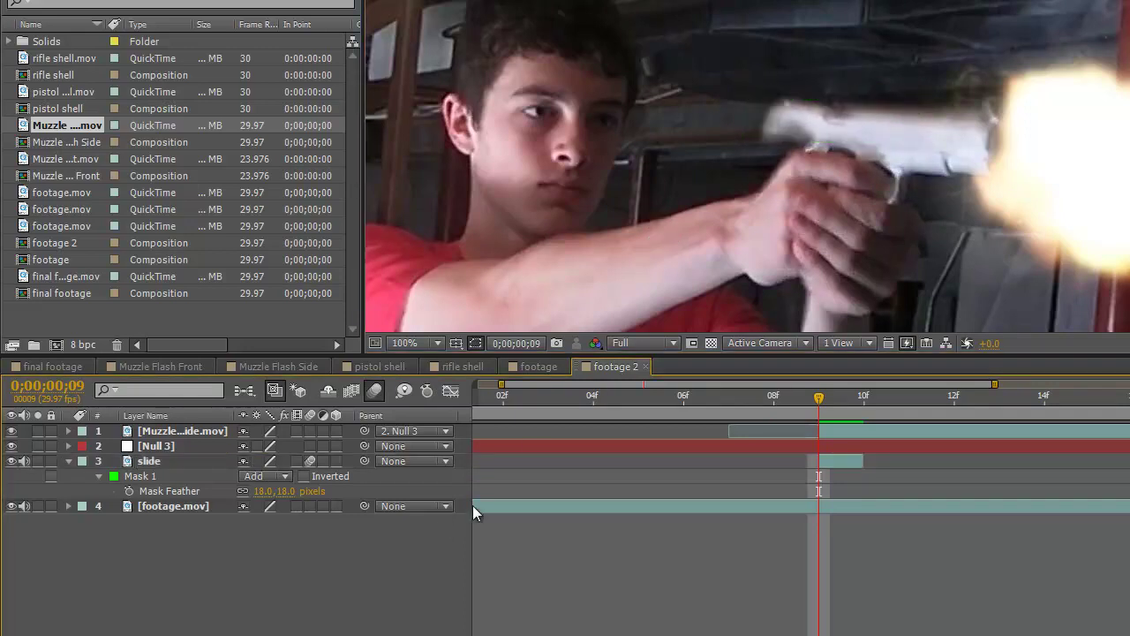
click(836, 465)
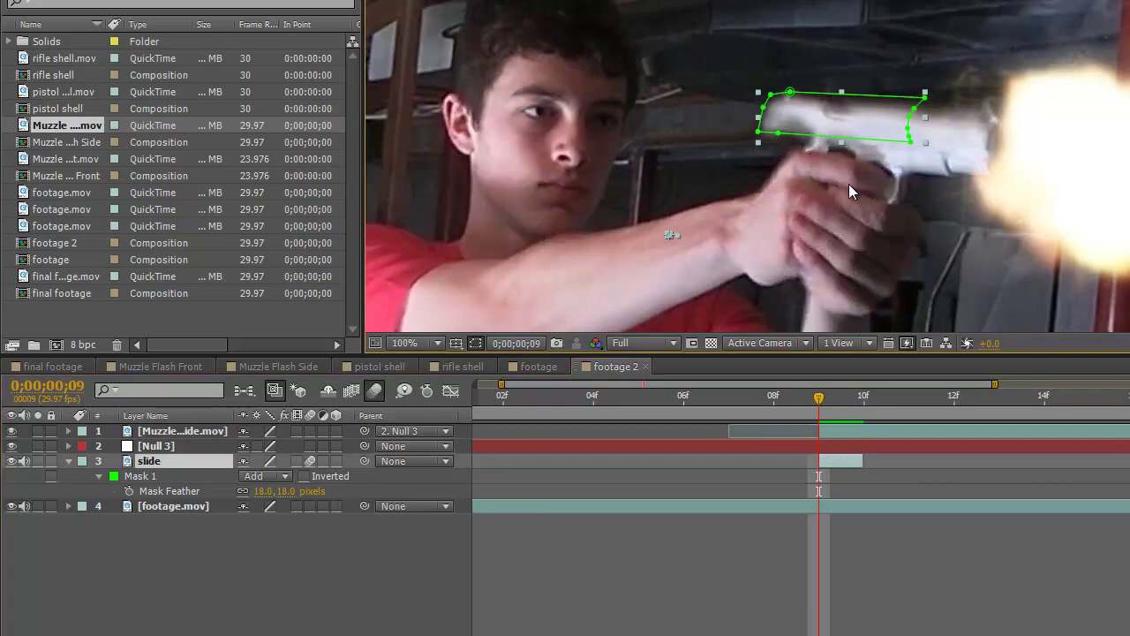
click(406, 556)
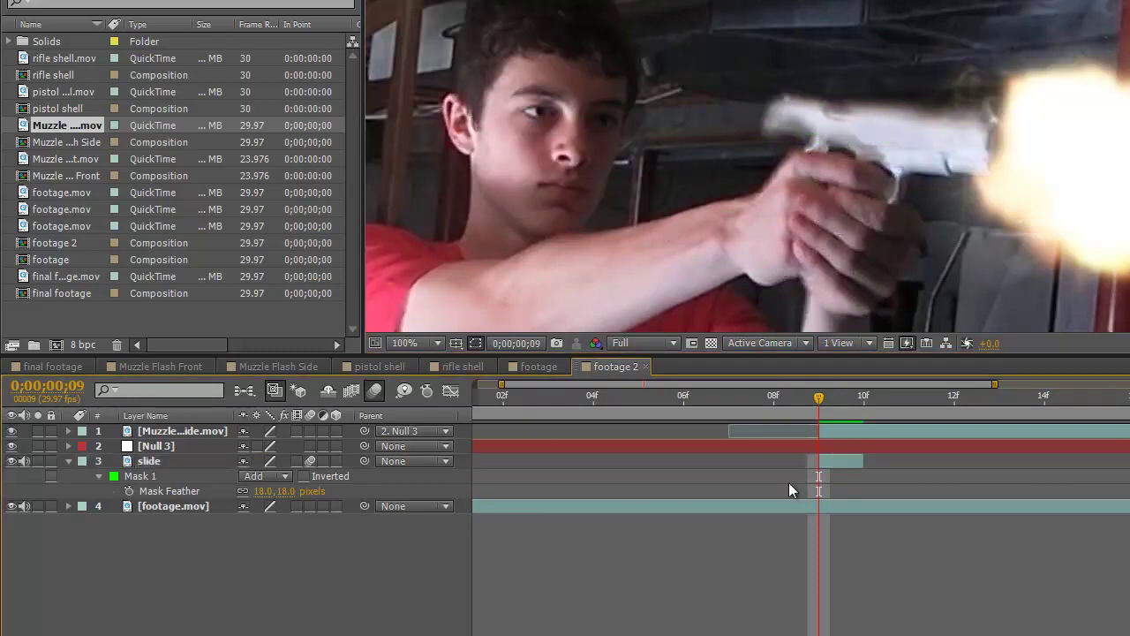
click(837, 463)
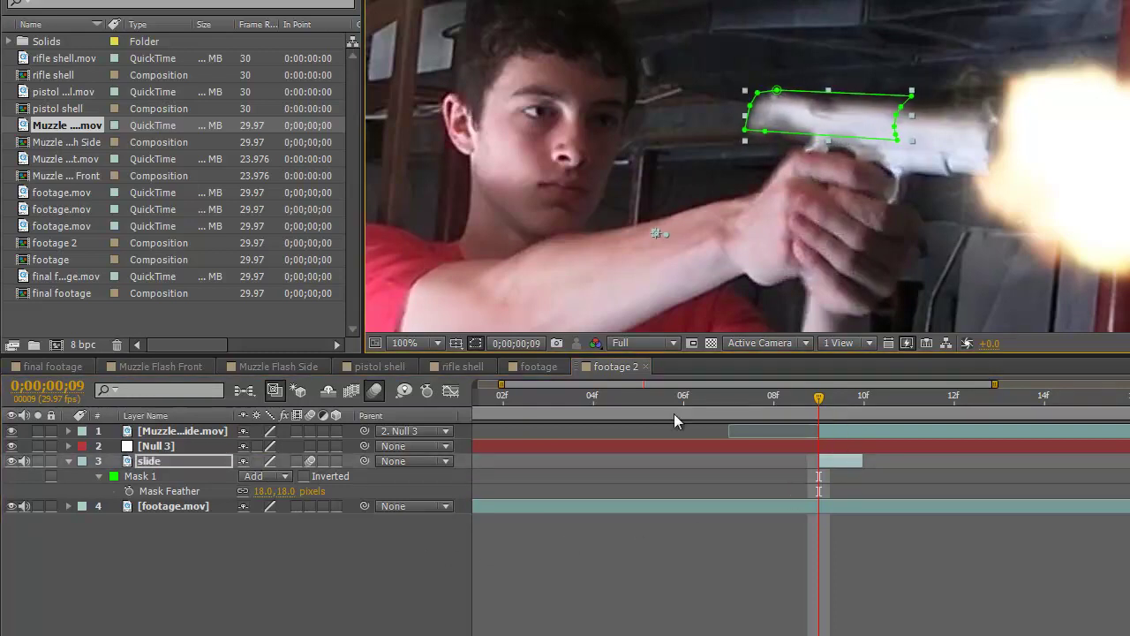
click(873, 424)
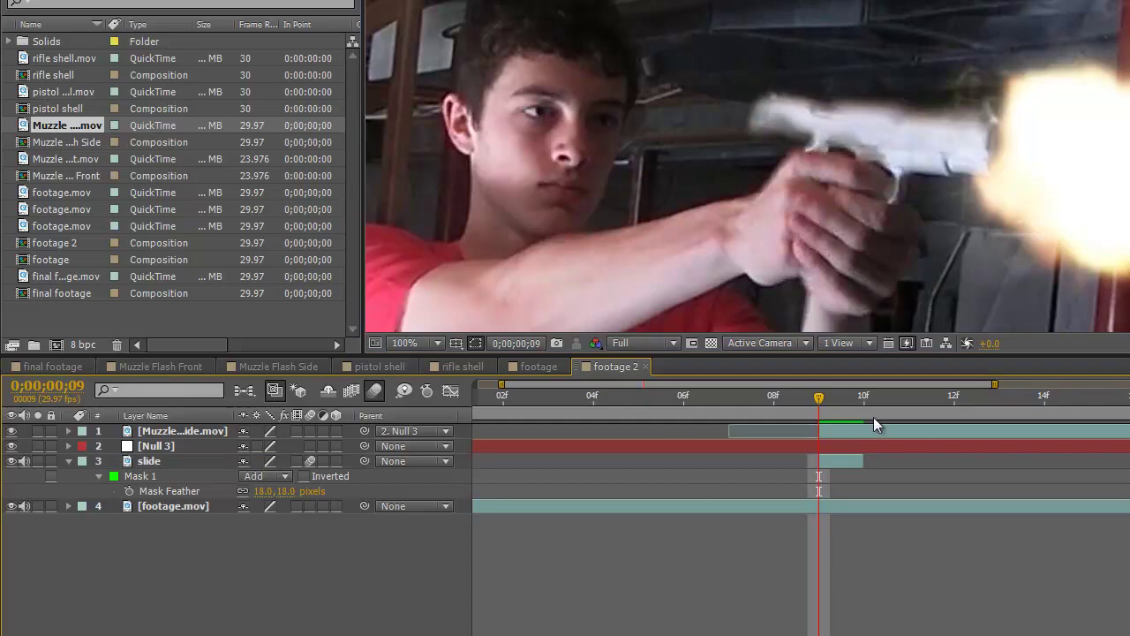
Add pistol shell.mov as the top layer of the footage 2 composition and parent it to Null 3
click(58, 148)
click(61, 93)
drag(61, 94, 174, 427)
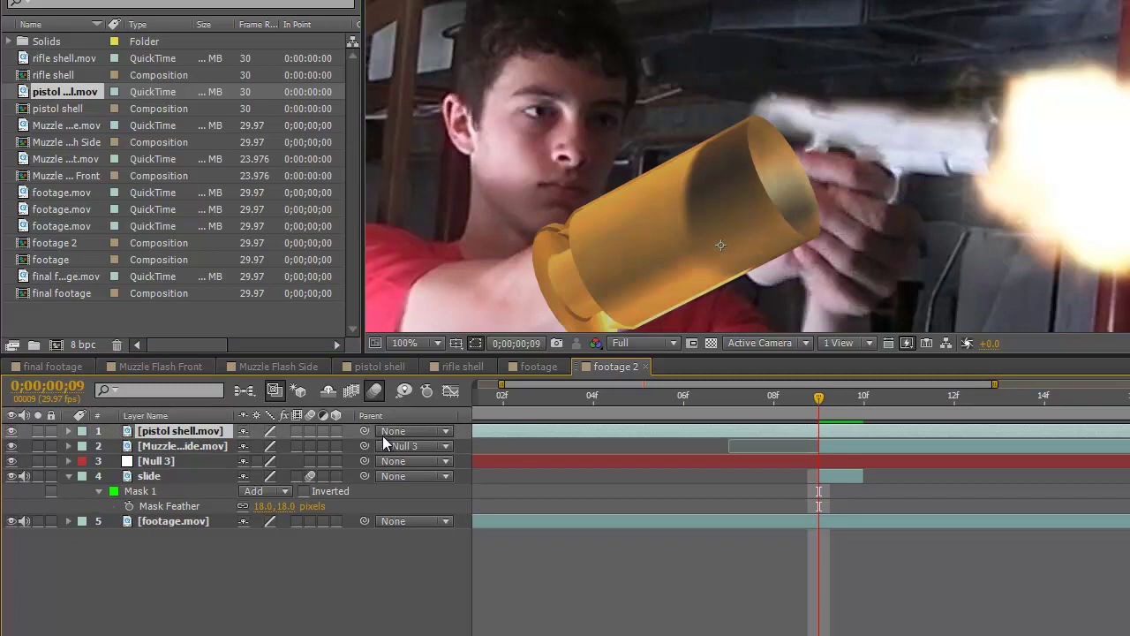
drag(362, 430, 156, 460)
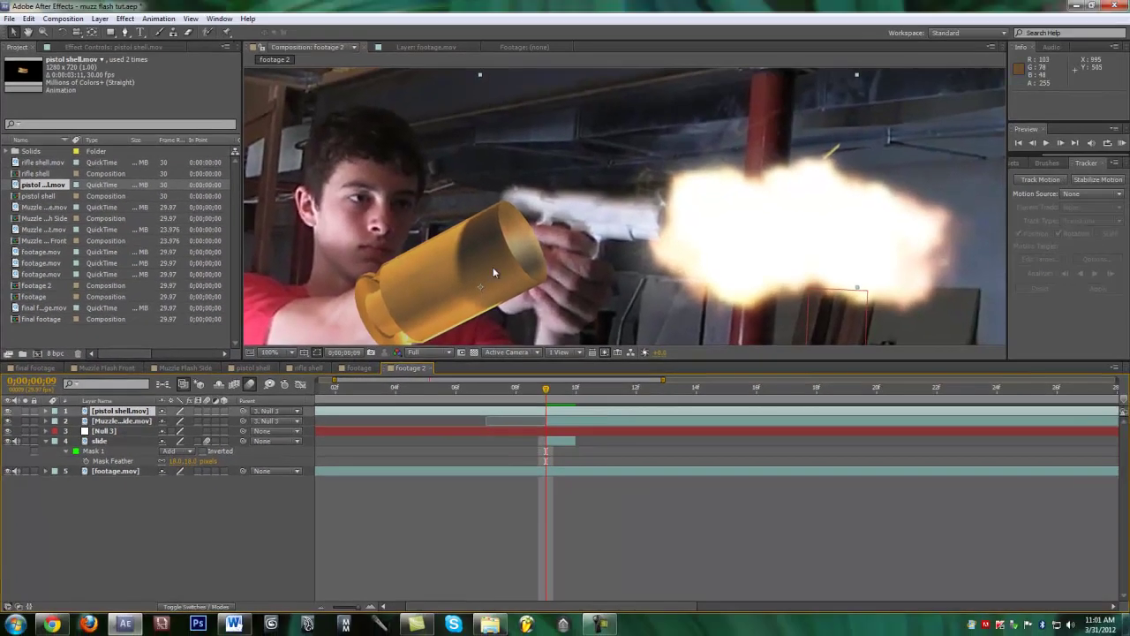
Shift the pistol shell.mov layer in time to choose a suitable shell angle and trim its start to frame 9
scroll(498, 303, down, 2)
scroll(503, 307, up, 1)
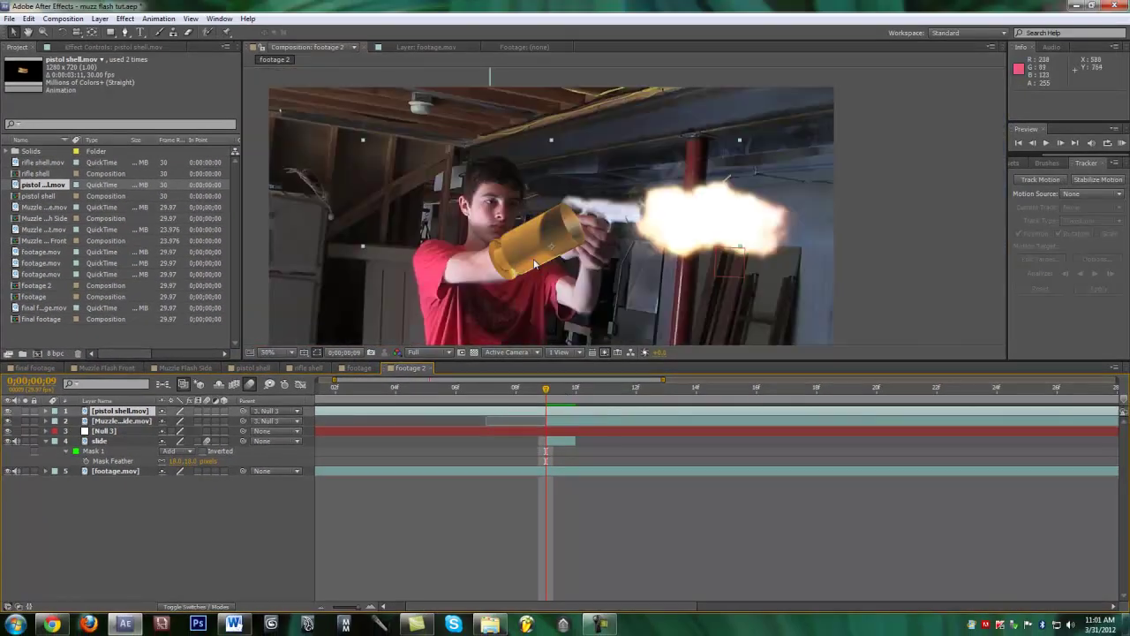
drag(362, 410, 602, 411)
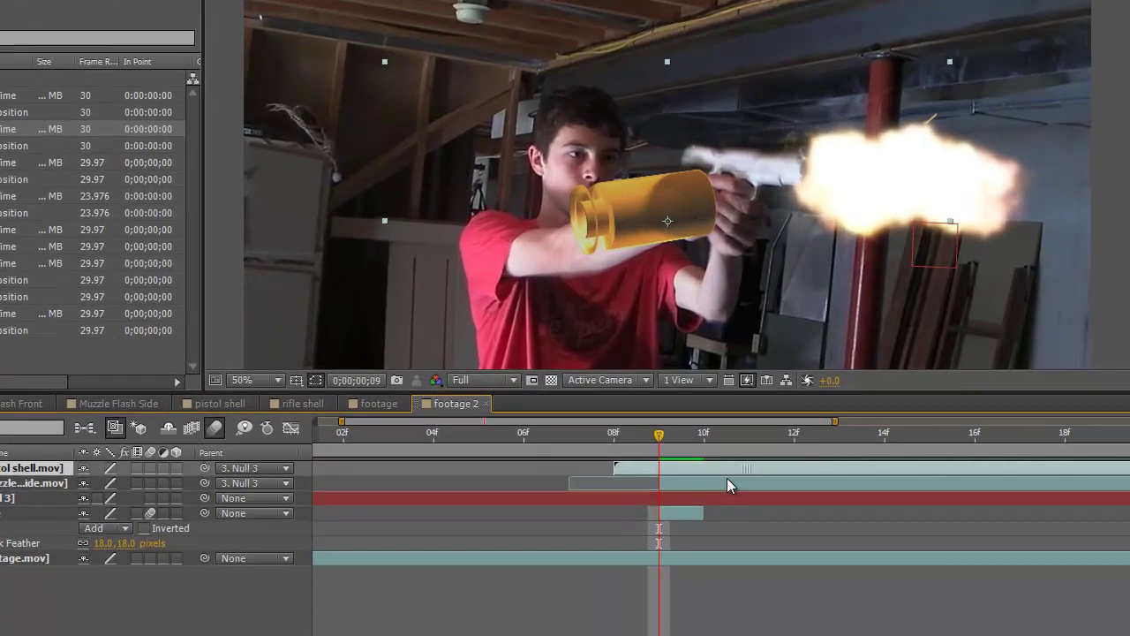
drag(726, 478, 210, 488)
drag(947, 473, 726, 477)
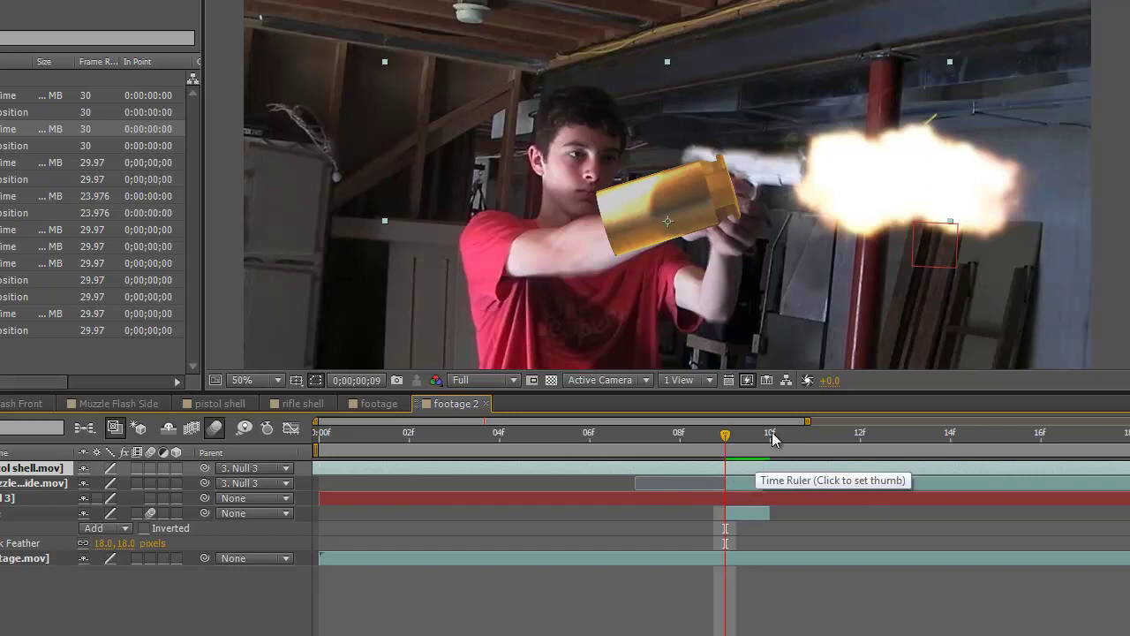
key(alt+bracketleft)
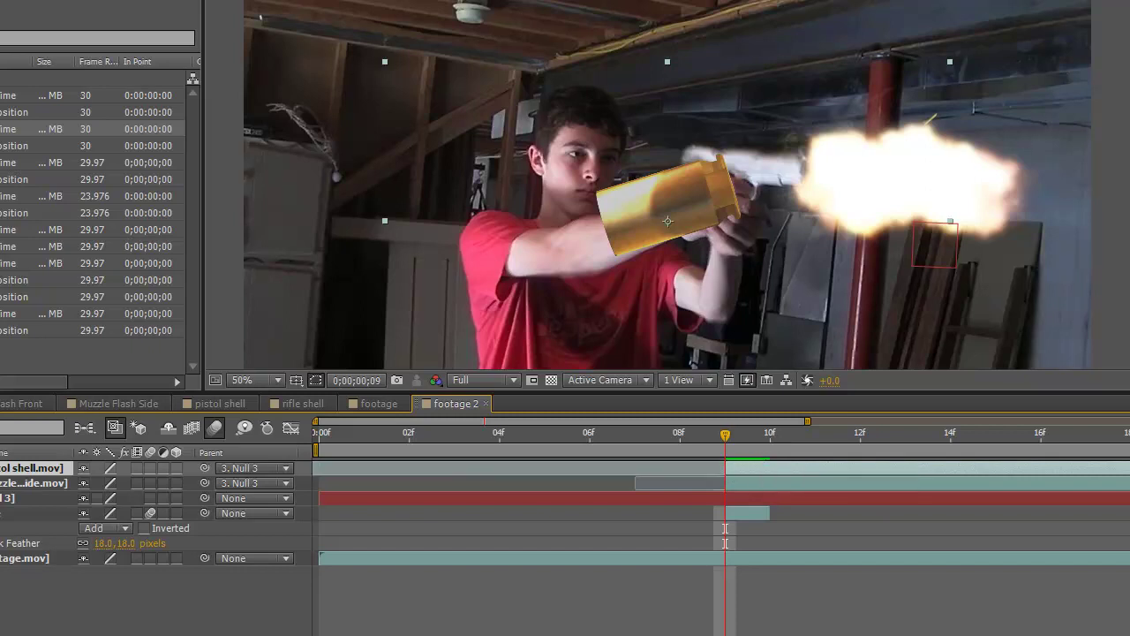
Rotate the pistol shell about 29° clockwise at frame 9 and deselect the layer to check it
key(w)
drag(777, 212, 782, 265)
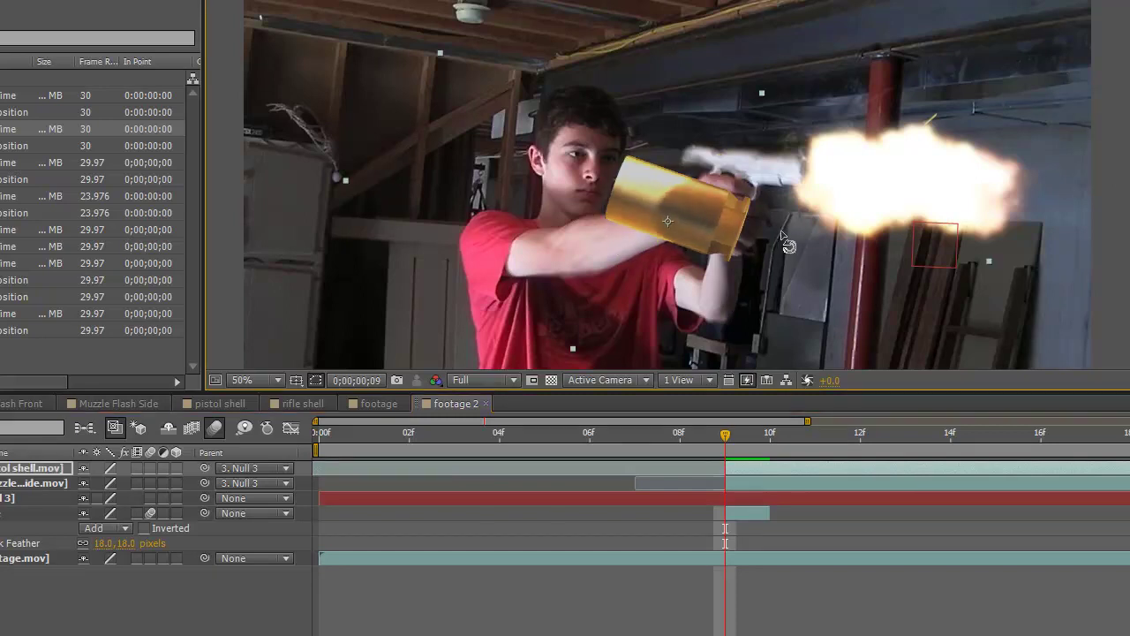
drag(825, 229, 836, 210)
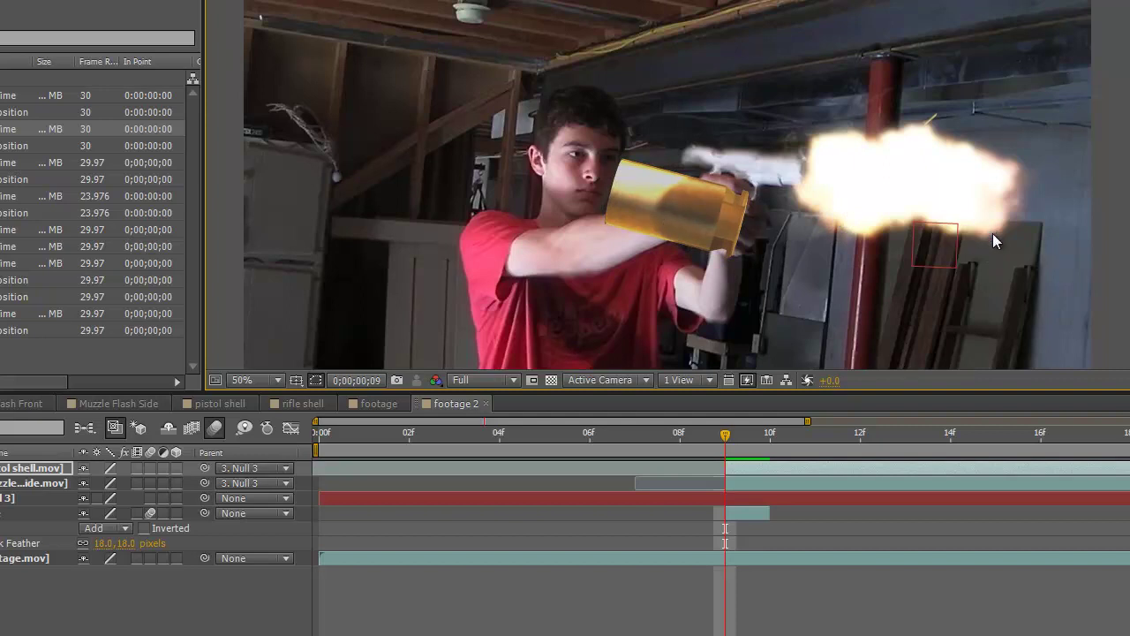
key(F2)
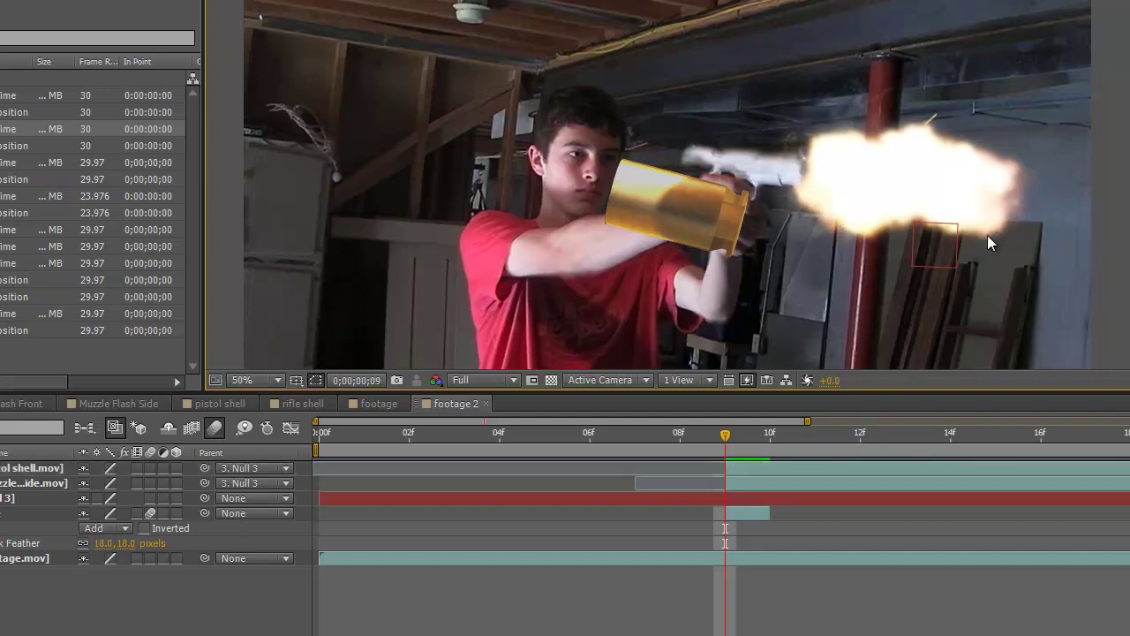
Scale the pistol shell down to a small casing proportionate to the pistol and make it a 3D layer
click(751, 467)
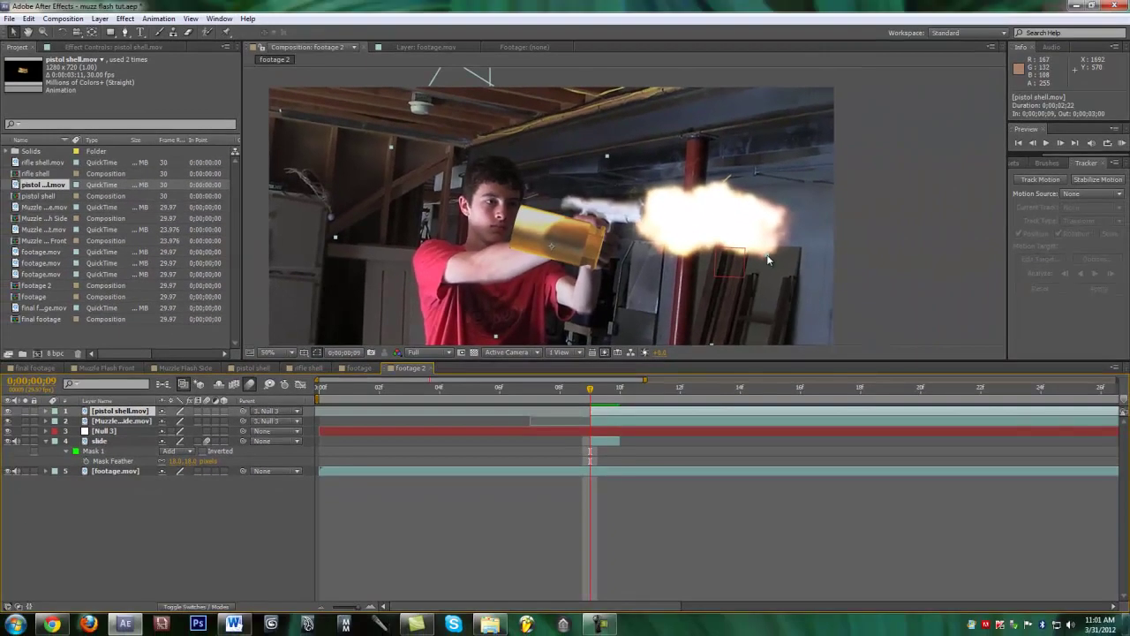
drag(767, 260, 580, 296)
scroll(672, 263, up, 2)
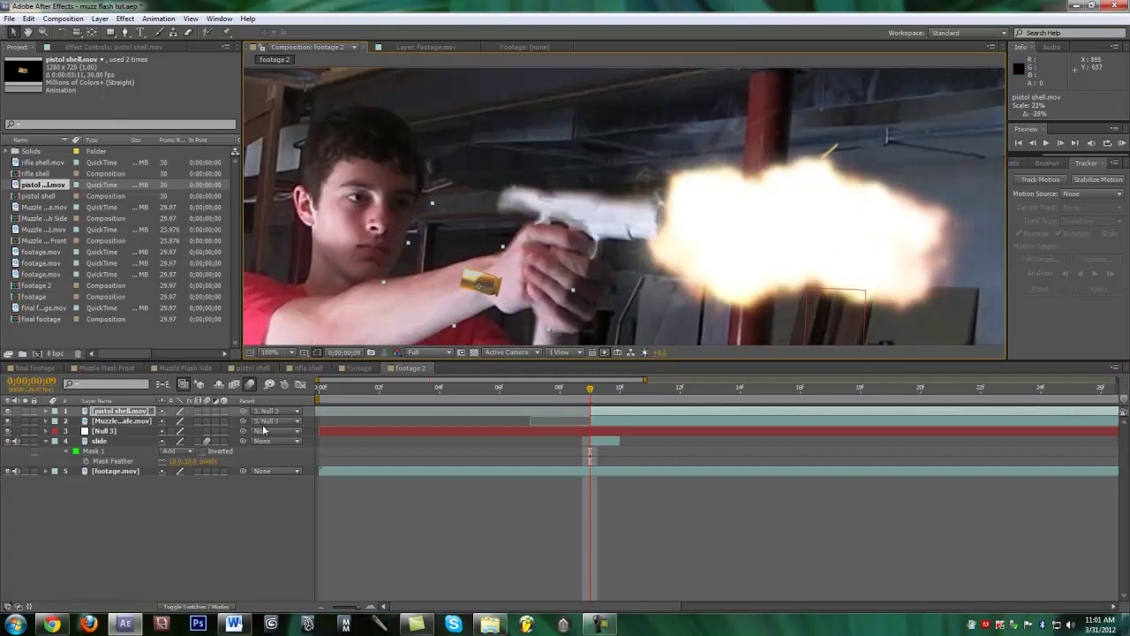
click(227, 412)
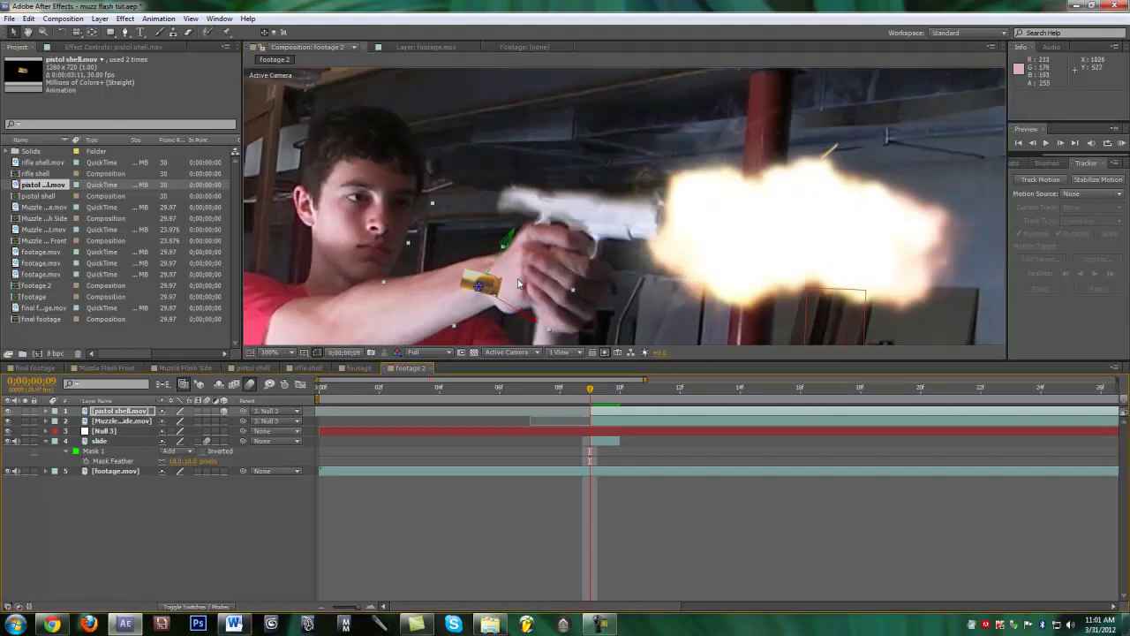
Place the shell over the middle of the pistol's slide and rotate it about 5.7° counter-clockwise to match
drag(519, 279, 651, 223)
key(w)
drag(972, 319, 973, 311)
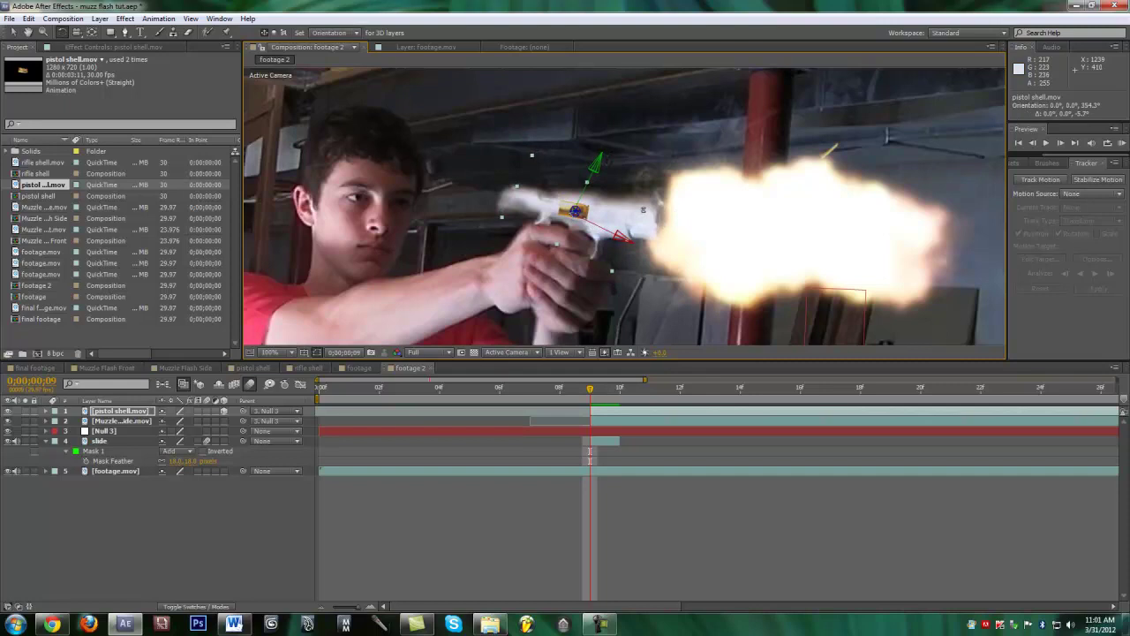
key(v)
drag(623, 215, 618, 210)
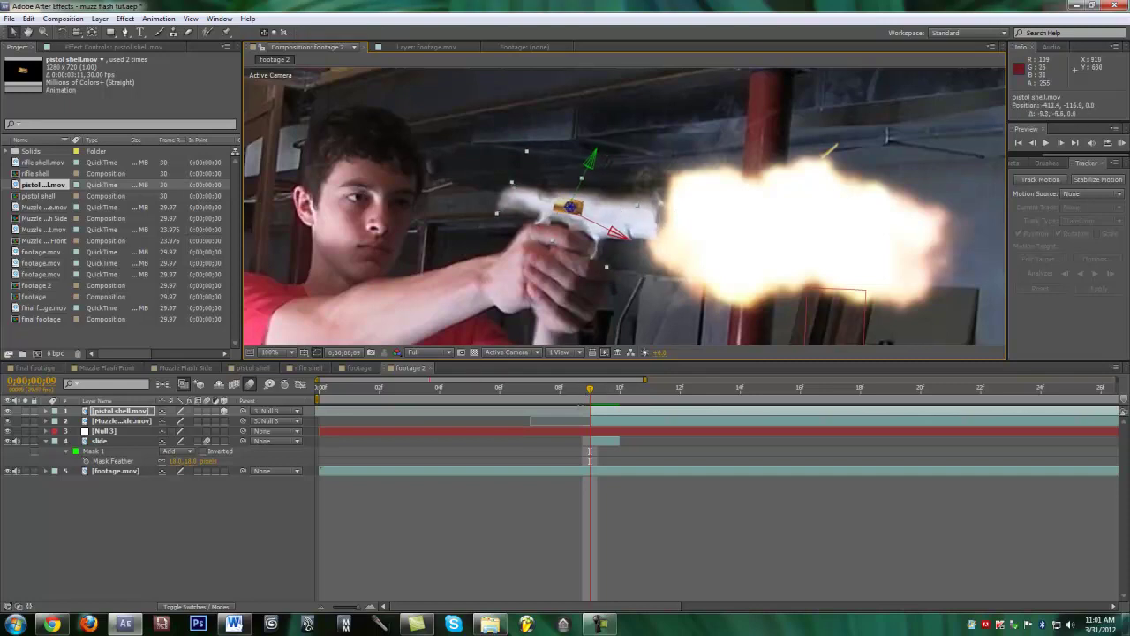
Extend the start of the pistol shell layer back to frame 8 and turn on its motion blur
drag(592, 411, 574, 410)
click(578, 395)
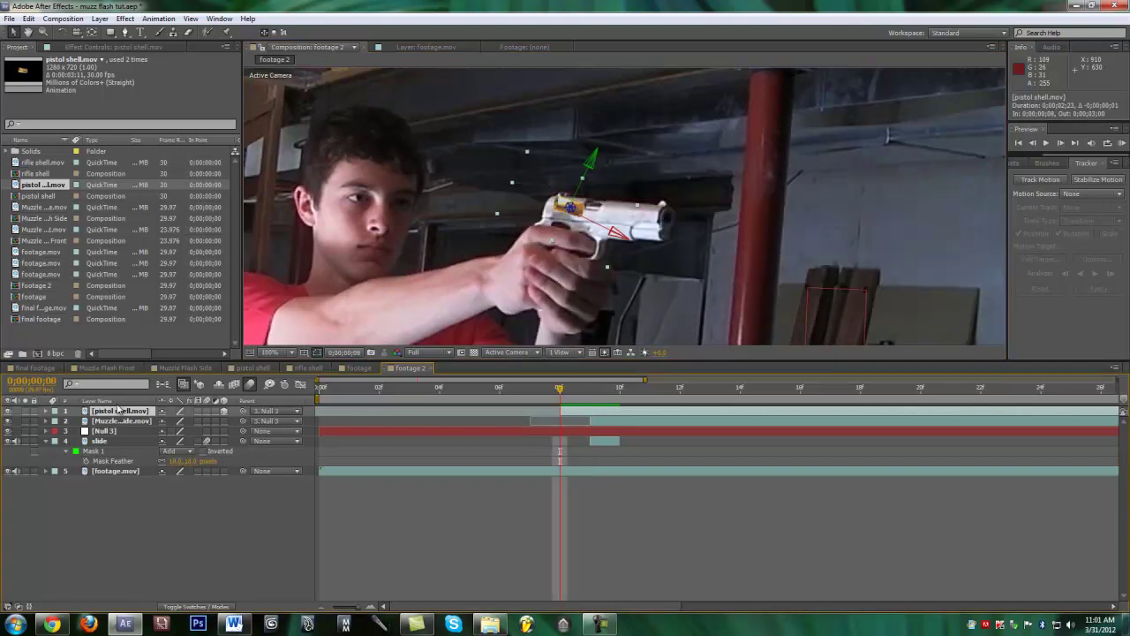
click(206, 410)
Move the shell out in front of the muzzle and set keyframes for all its Transform properties at frame 8
drag(583, 231, 744, 256)
drag(562, 390, 592, 390)
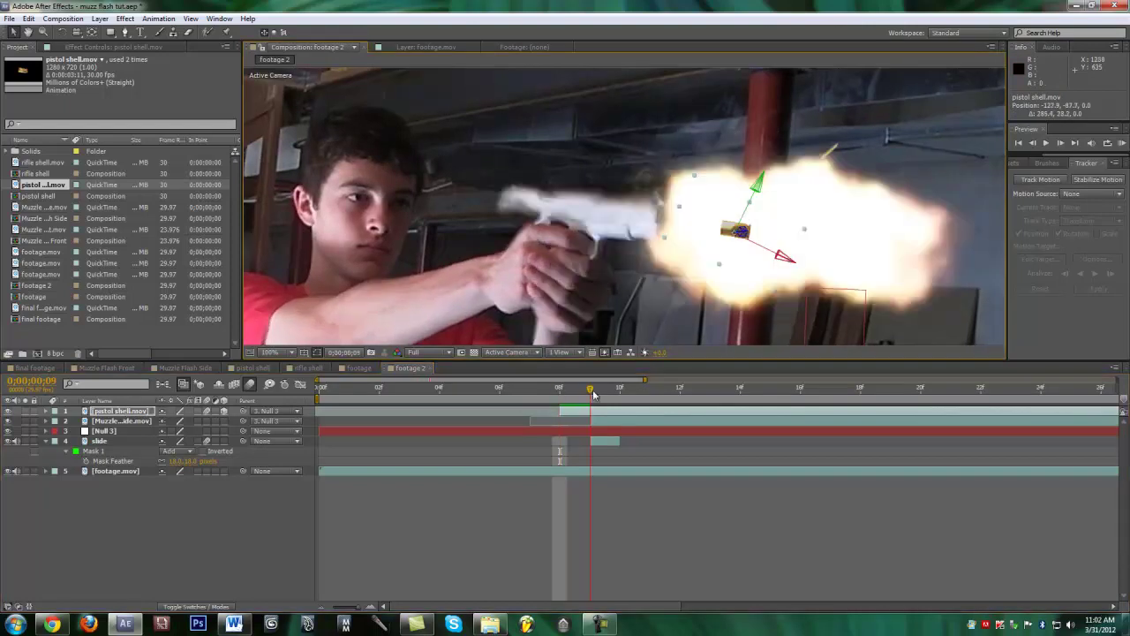
click(54, 411)
click(54, 422)
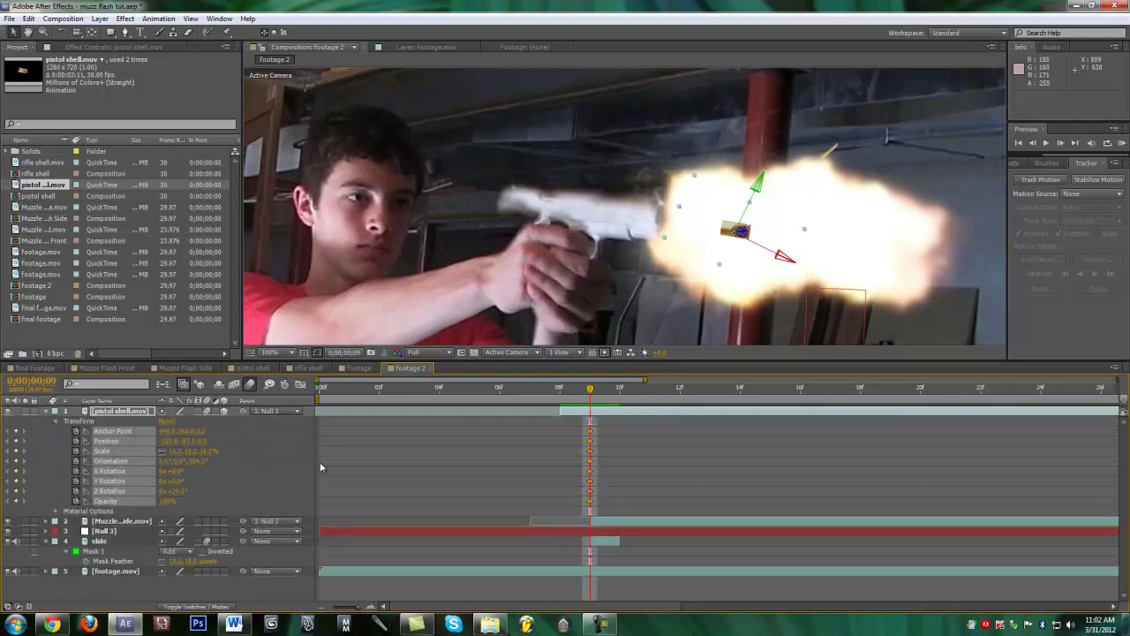
click(562, 392)
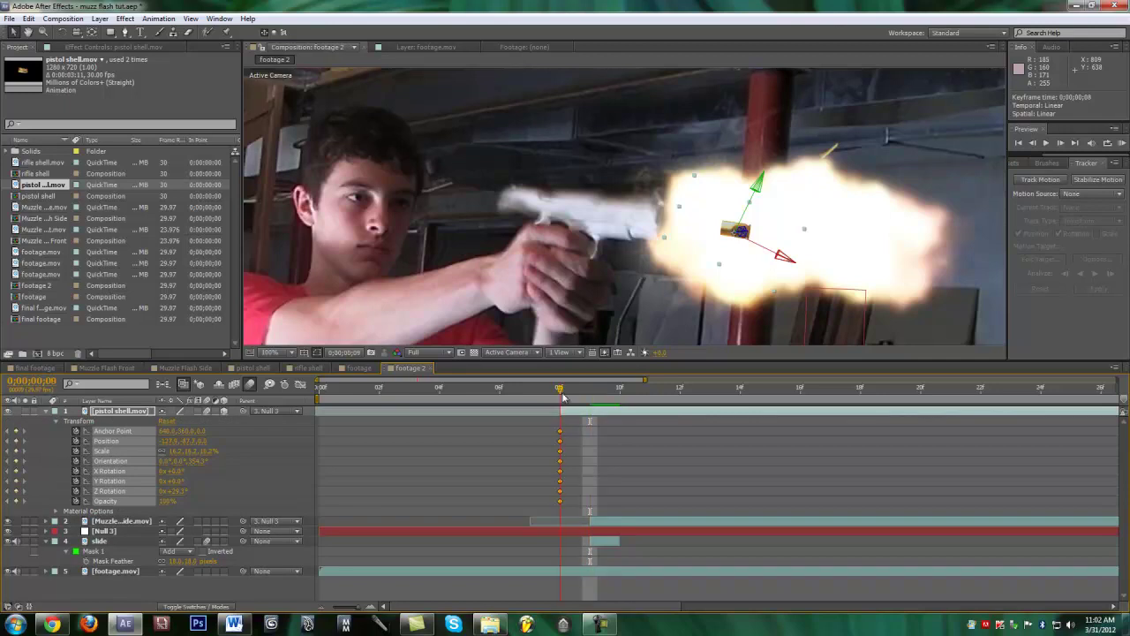
At frame 9, move the shell back onto the rear of the pistol's slide and trim the shell layer's start to frame 9
click(593, 394)
drag(737, 231, 542, 214)
click(521, 207)
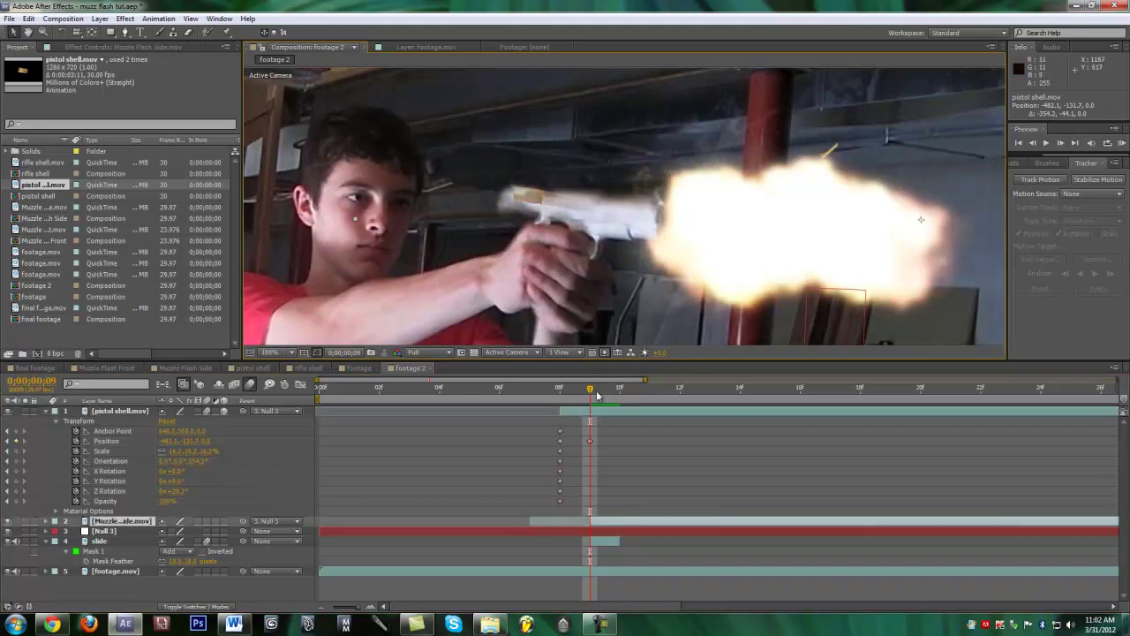
click(566, 412)
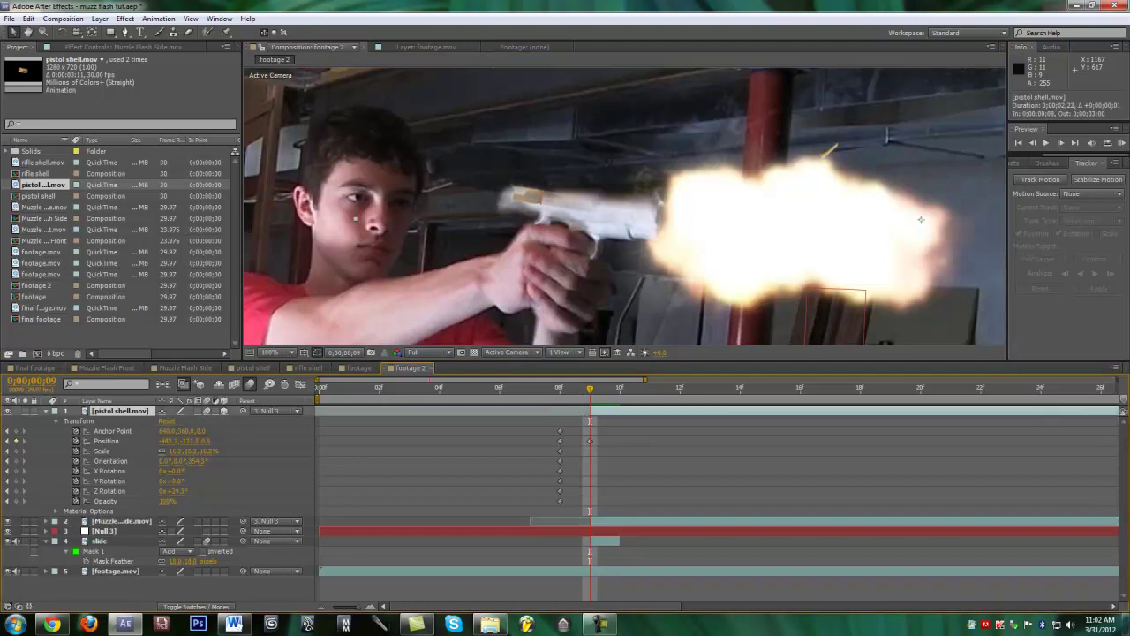
mouse_move(591, 395)
mouse_down()
mouse_move(560, 397)
mouse_move(602, 401)
mouse_up()
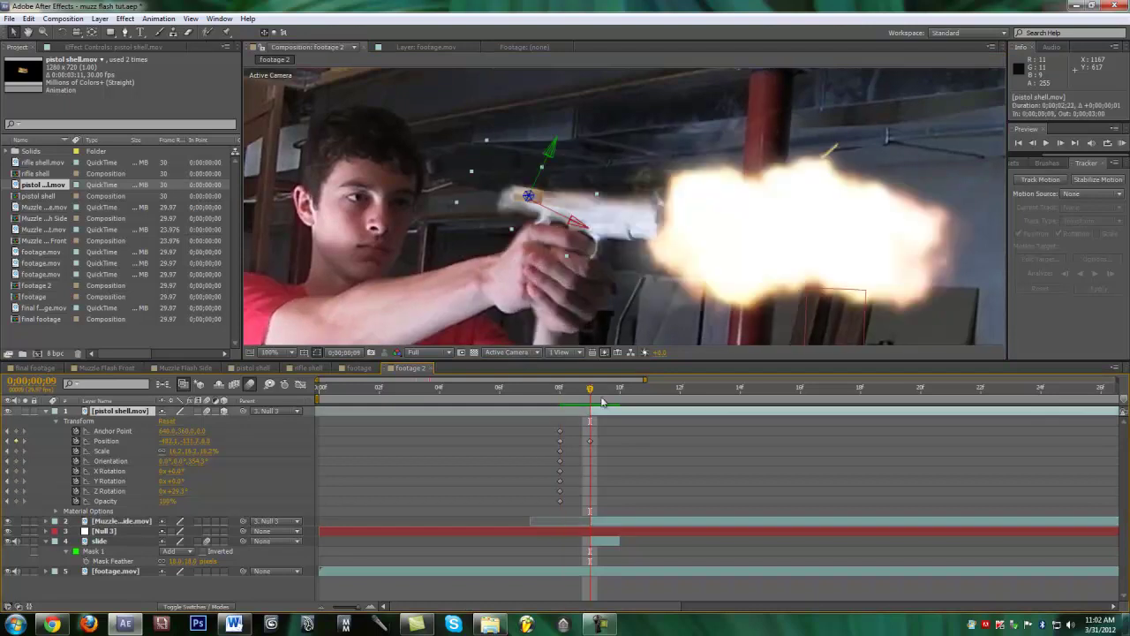
Rotate the shell about 29° counter-clockwise at frame 9, and at frame 14 move it to the footage's bottom edge near the lower-left corner
key(w)
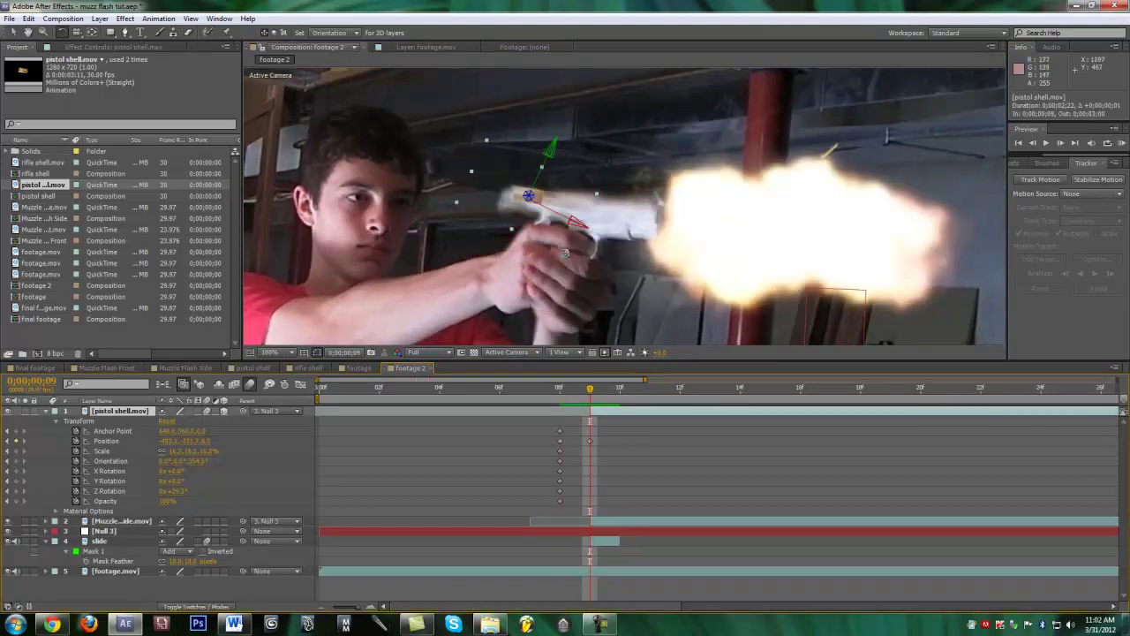
mouse_move(587, 234)
mouse_down()
mouse_move(666, 202)
mouse_move(670, 268)
mouse_move(588, 230)
mouse_up()
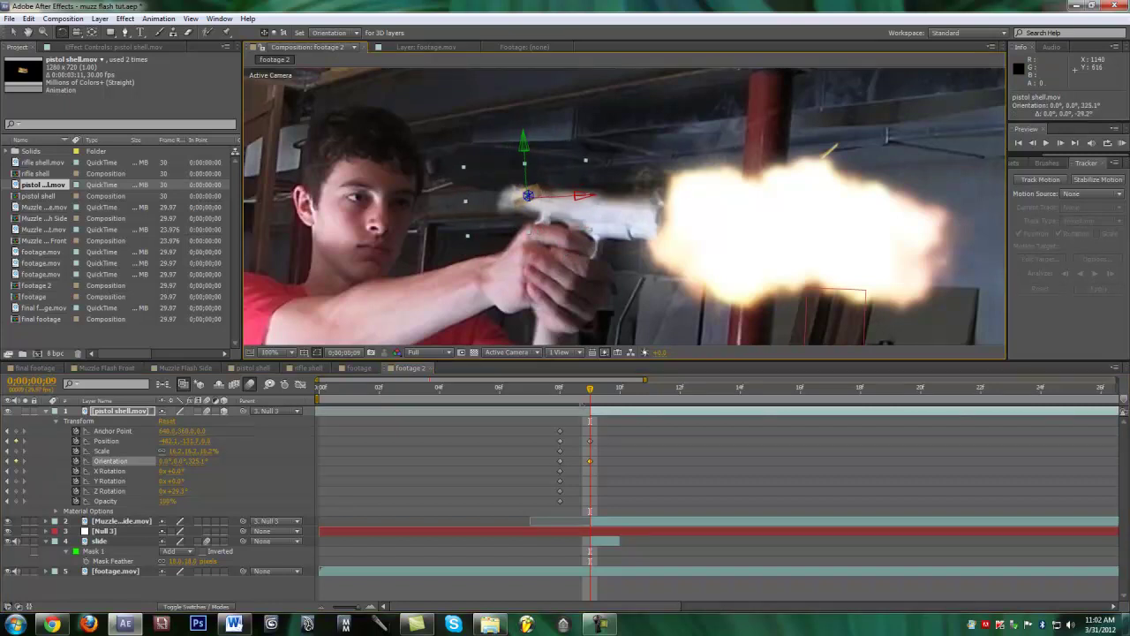
click(616, 389)
click(680, 389)
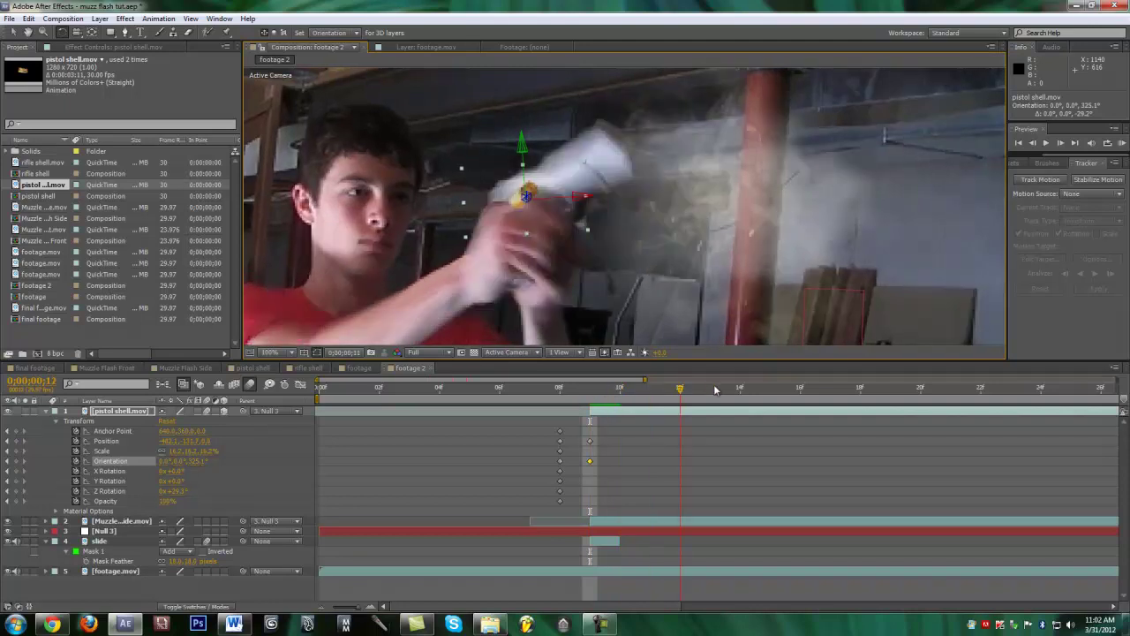
click(740, 392)
scroll(487, 261, down, 3)
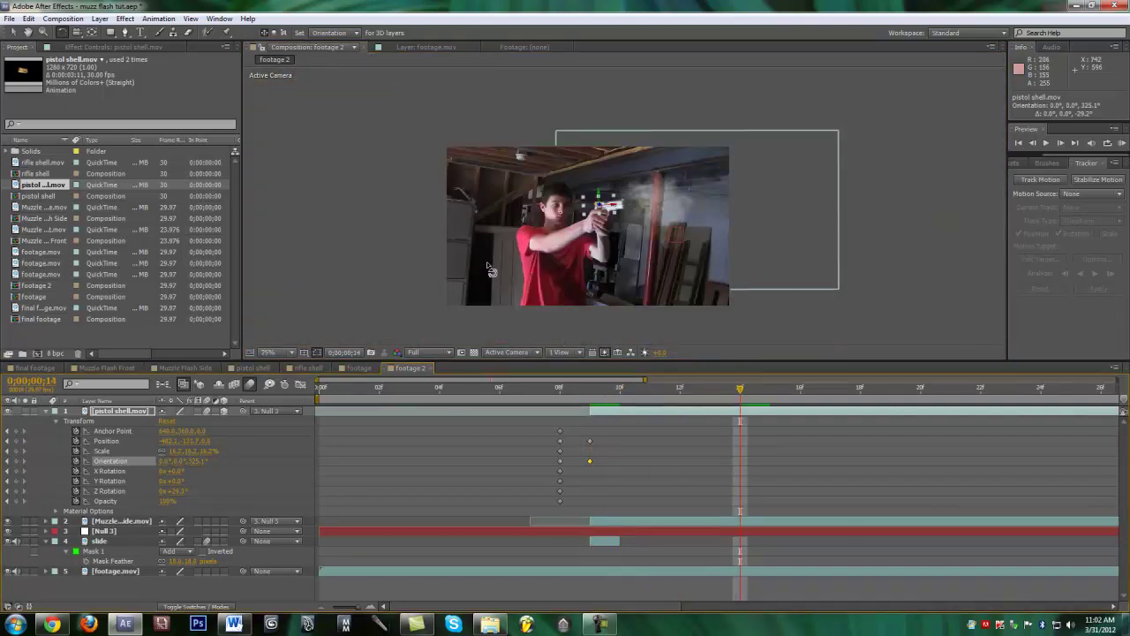
scroll(604, 190, up, 2)
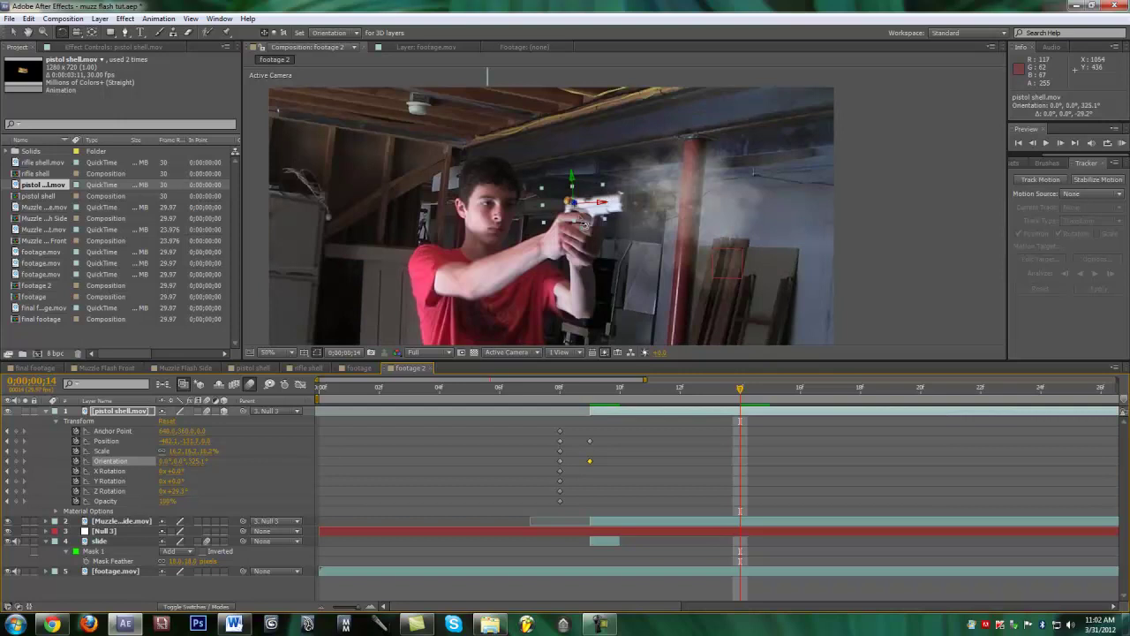
drag(491, 233, 610, 212)
drag(697, 128, 463, 358)
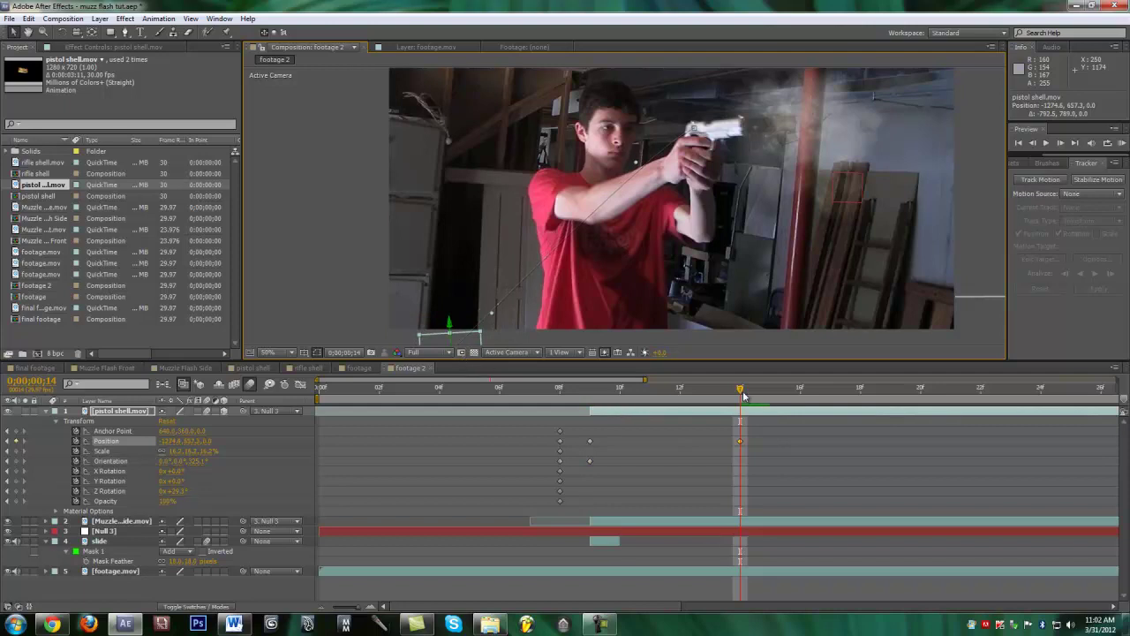
Bend the shell's motion path into a high arc that rises past the shooter's head and drops toward the floor behind him
drag(739, 392, 600, 427)
drag(493, 311, 477, 117)
drag(644, 166, 632, 94)
drag(482, 125, 462, 134)
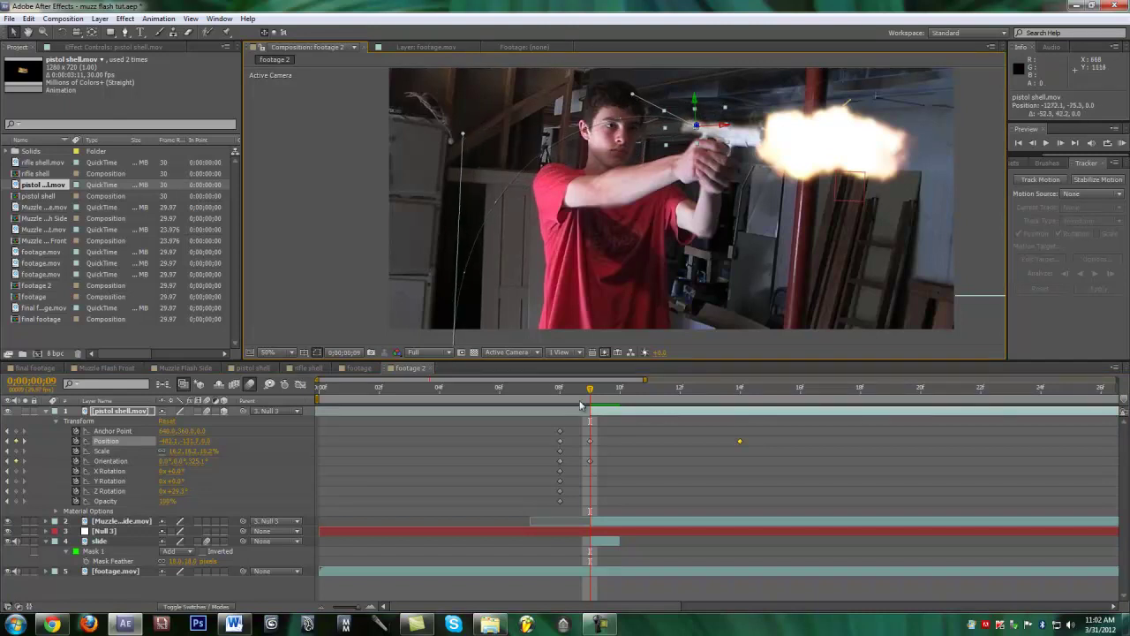
Preview the shell ejection from frame 7
mouse_move(592, 392)
mouse_down()
mouse_move(648, 398)
mouse_move(604, 402)
mouse_up()
drag(605, 401, 530, 421)
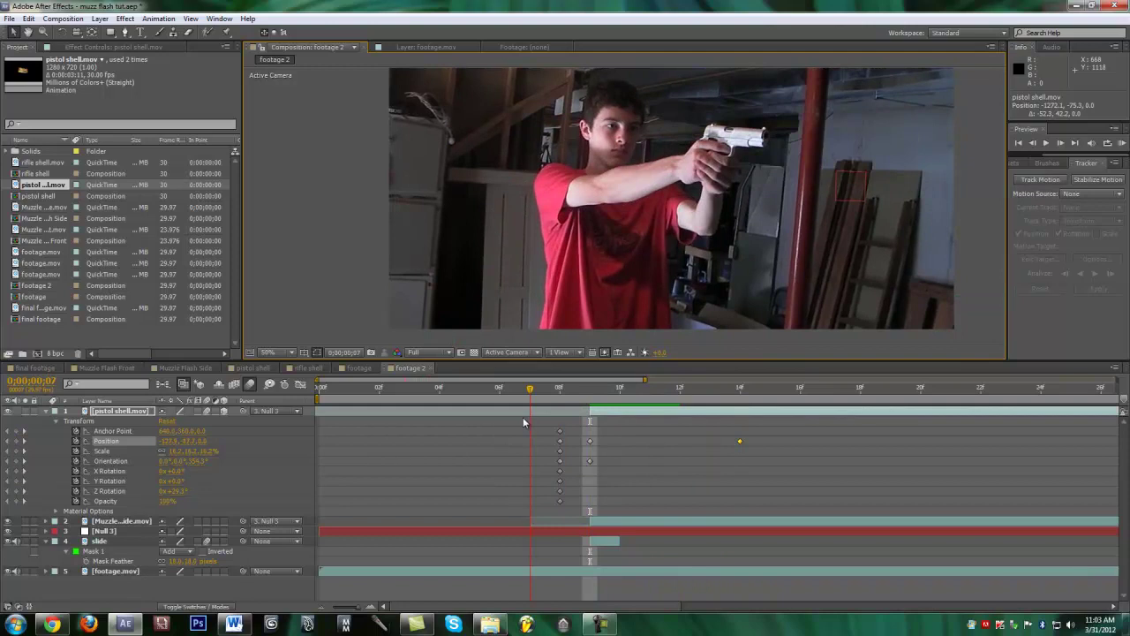
key(space)
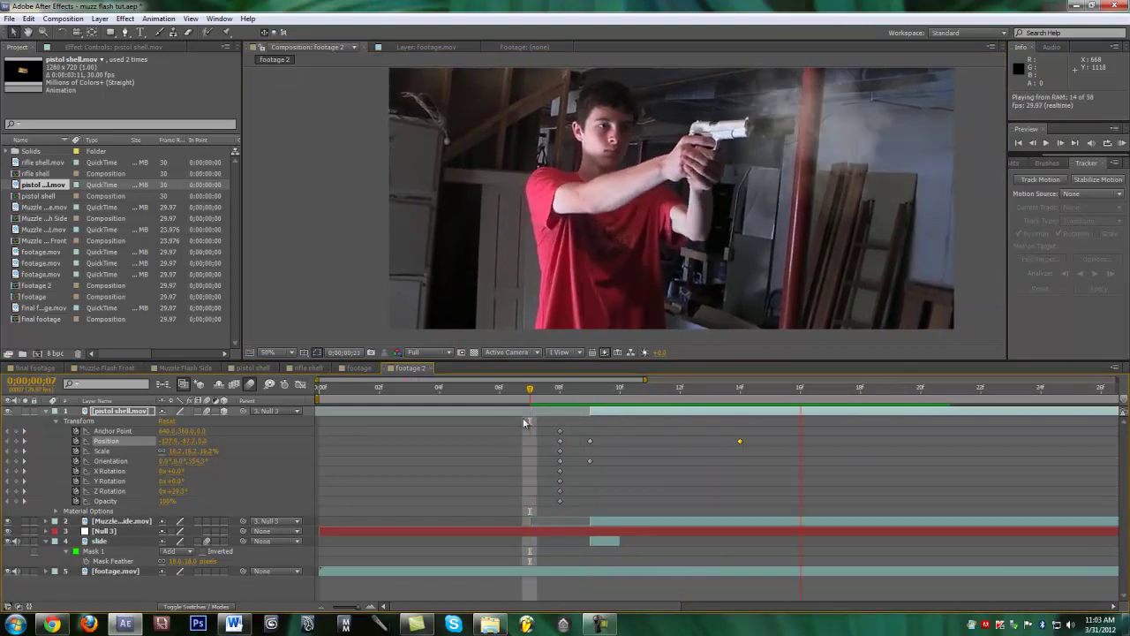
key(space)
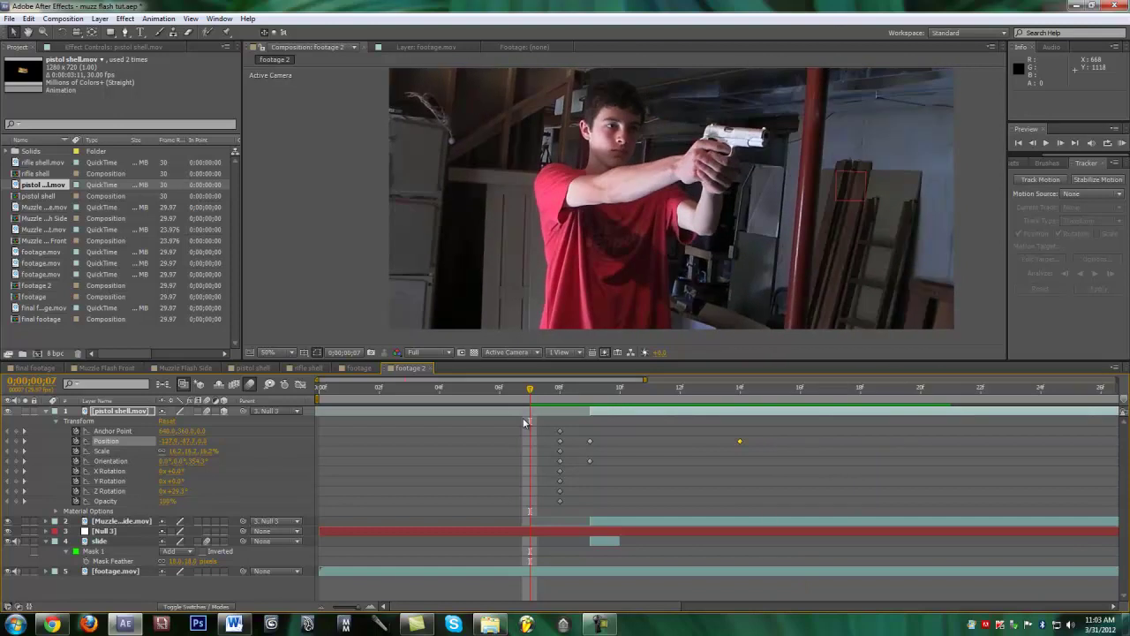
Slow the shell's flight by moving its last Position keyframe to frame 21
click(589, 403)
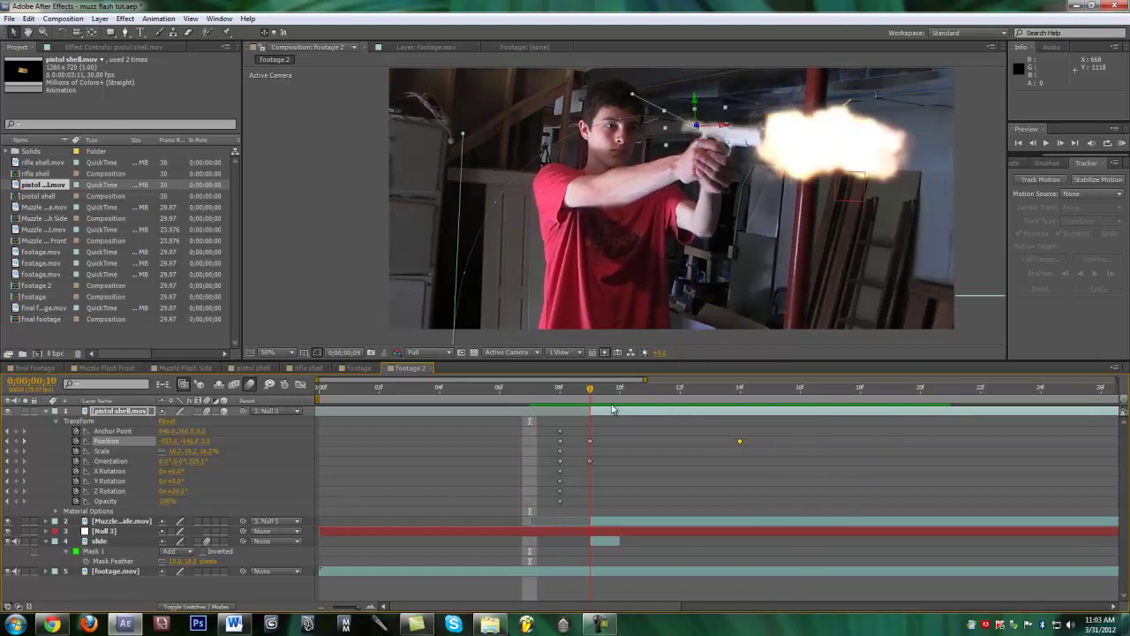
key(Page_Down)
key(Page_Down)
key(Page_Down)
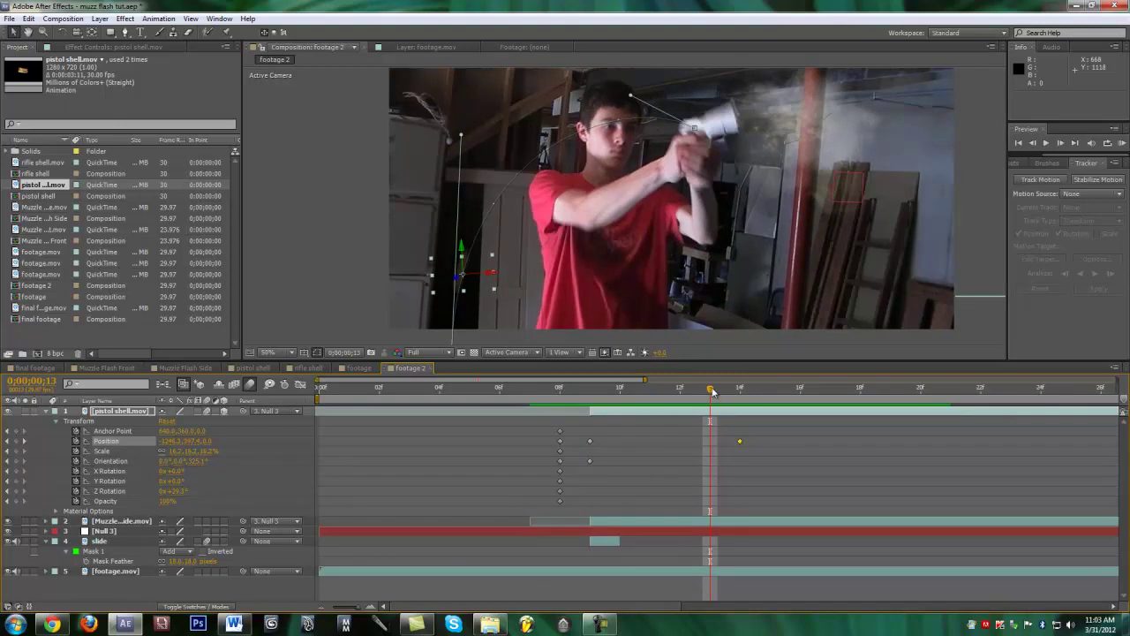
drag(713, 392, 739, 394)
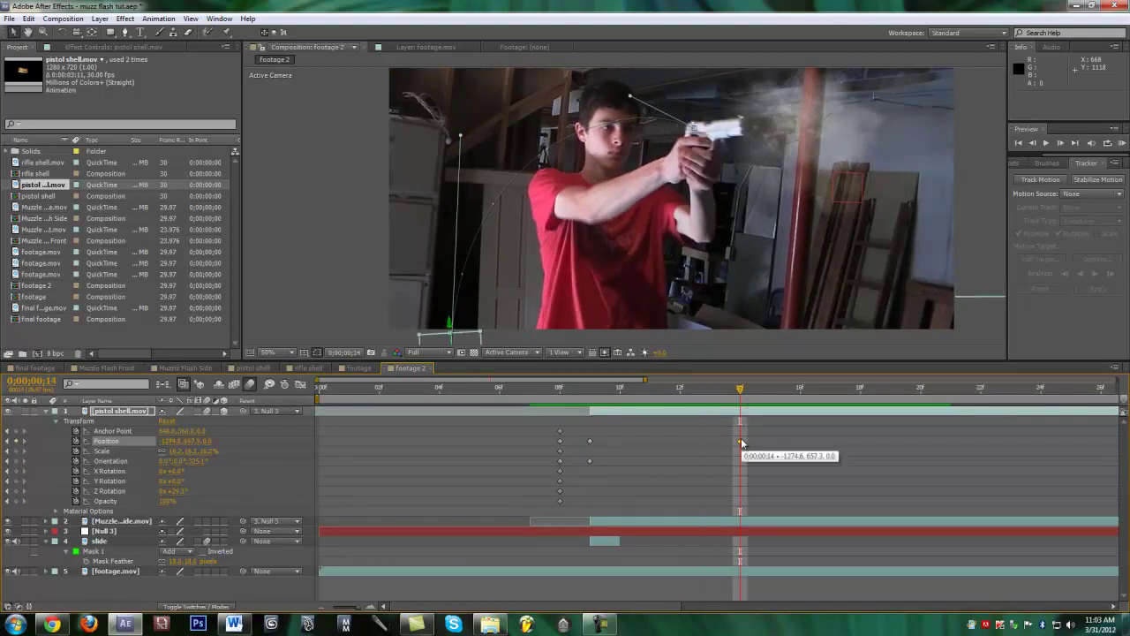
click(741, 442)
drag(843, 444, 930, 444)
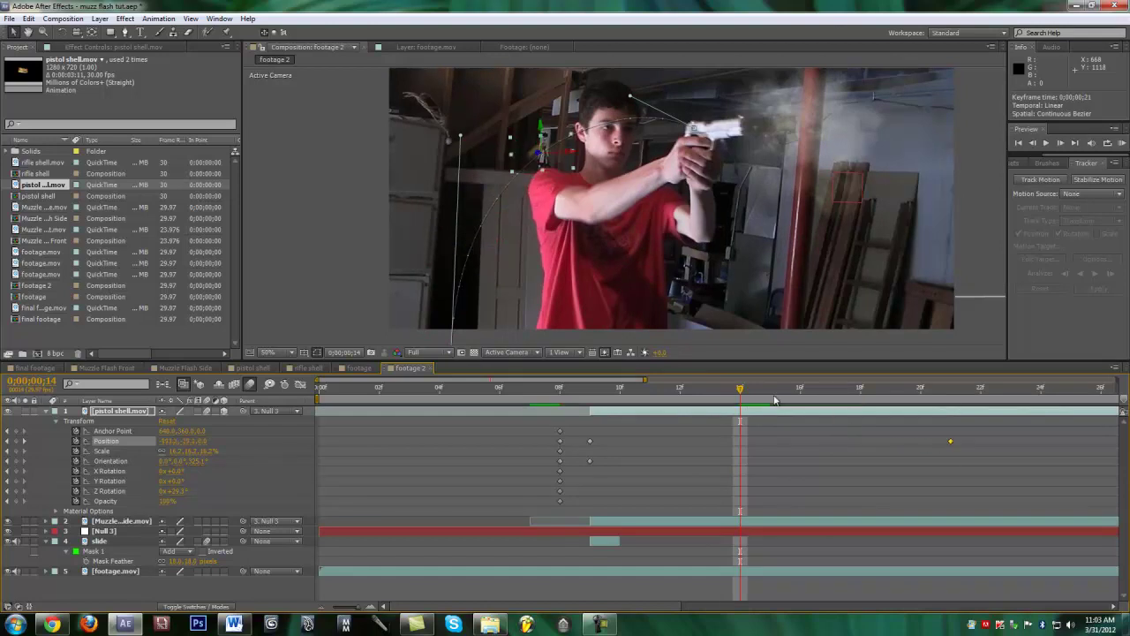
Preview the slowed shell ejection from frame 4
drag(743, 391, 439, 389)
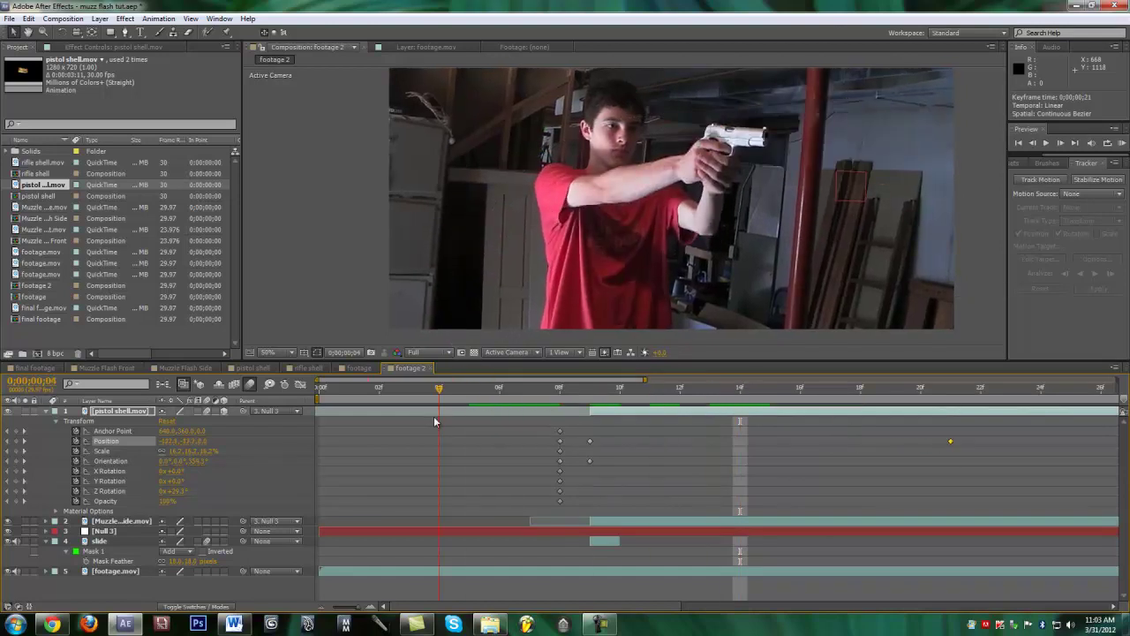
key(KP_0)
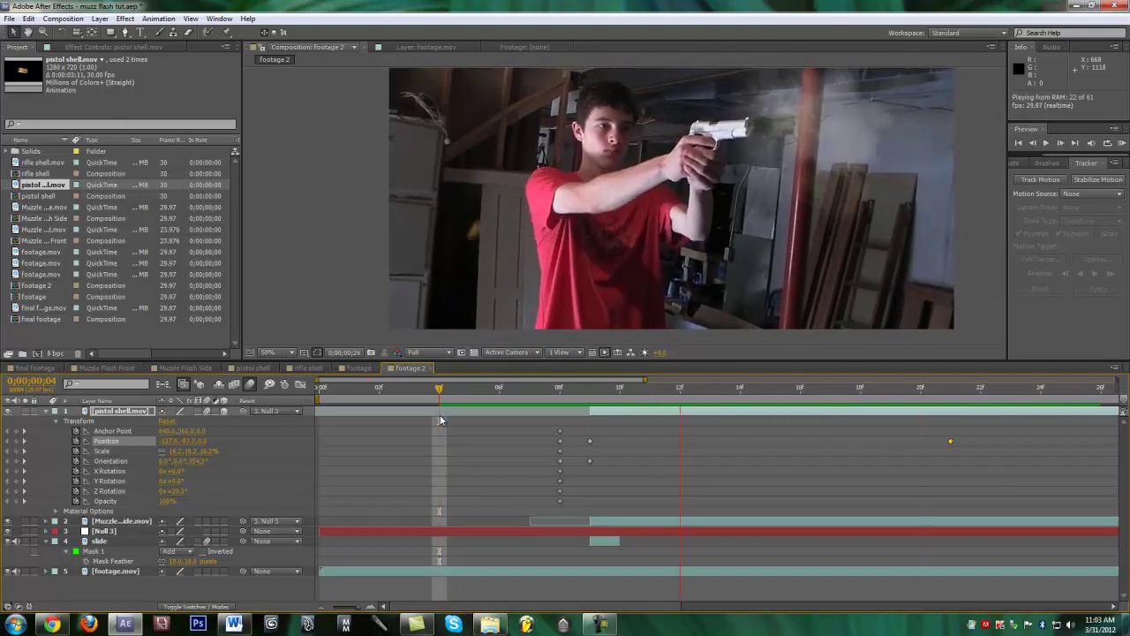
key(space)
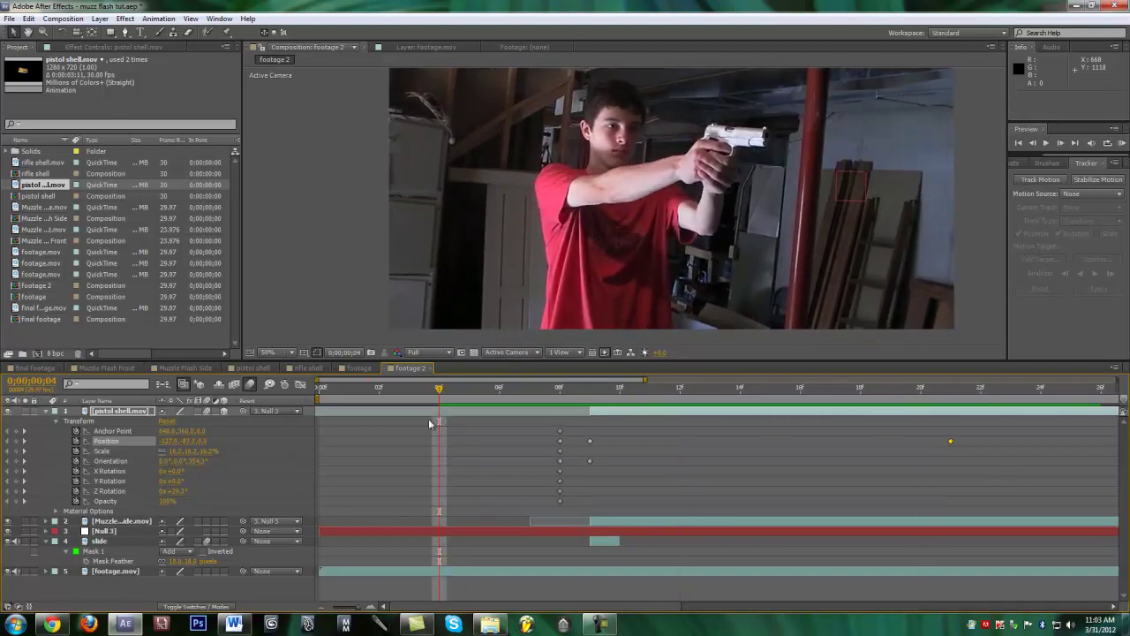
Go to frame 9, fit the composition in a taller viewer, and collapse the properties of the pistol shell and slide layers
drag(442, 394, 590, 433)
click(285, 281)
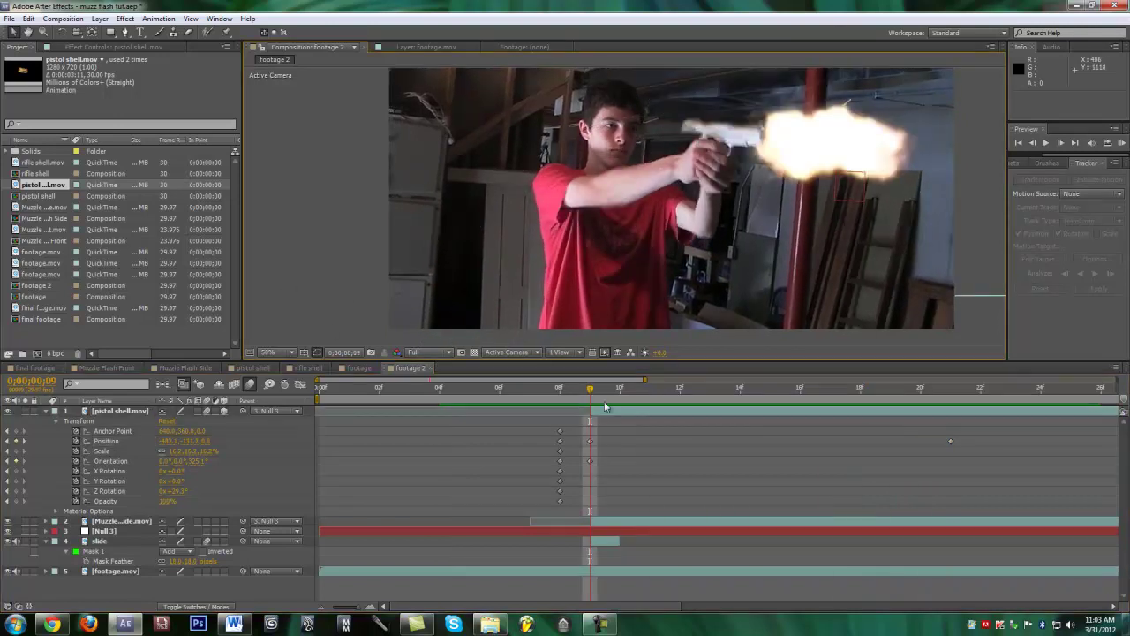
key(comma)
click(268, 352)
click(302, 377)
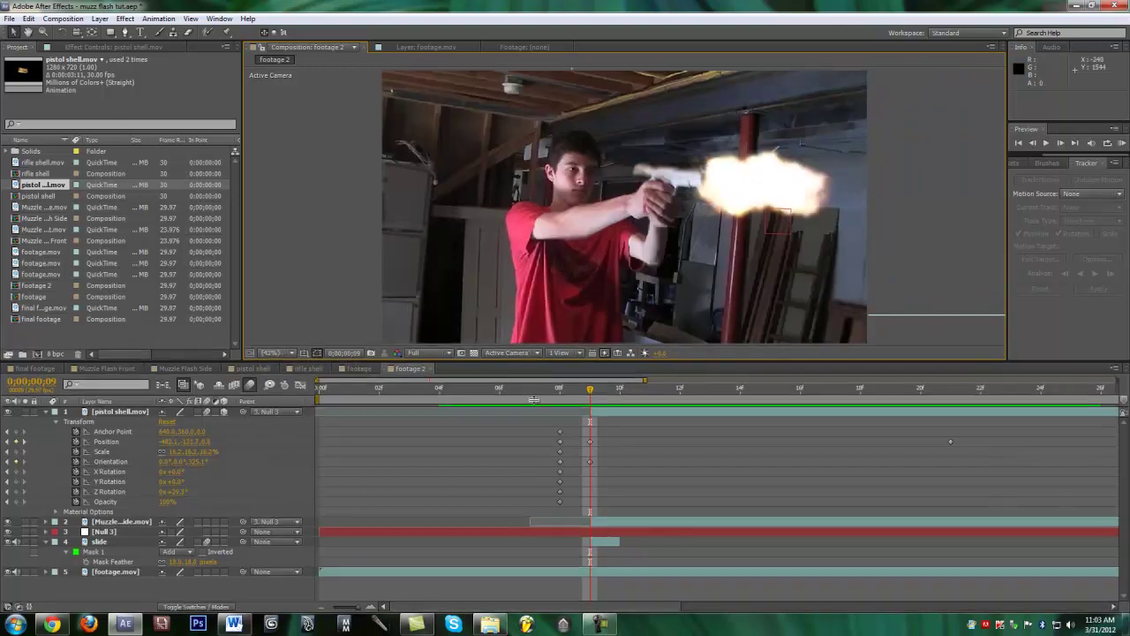
drag(534, 361, 533, 415)
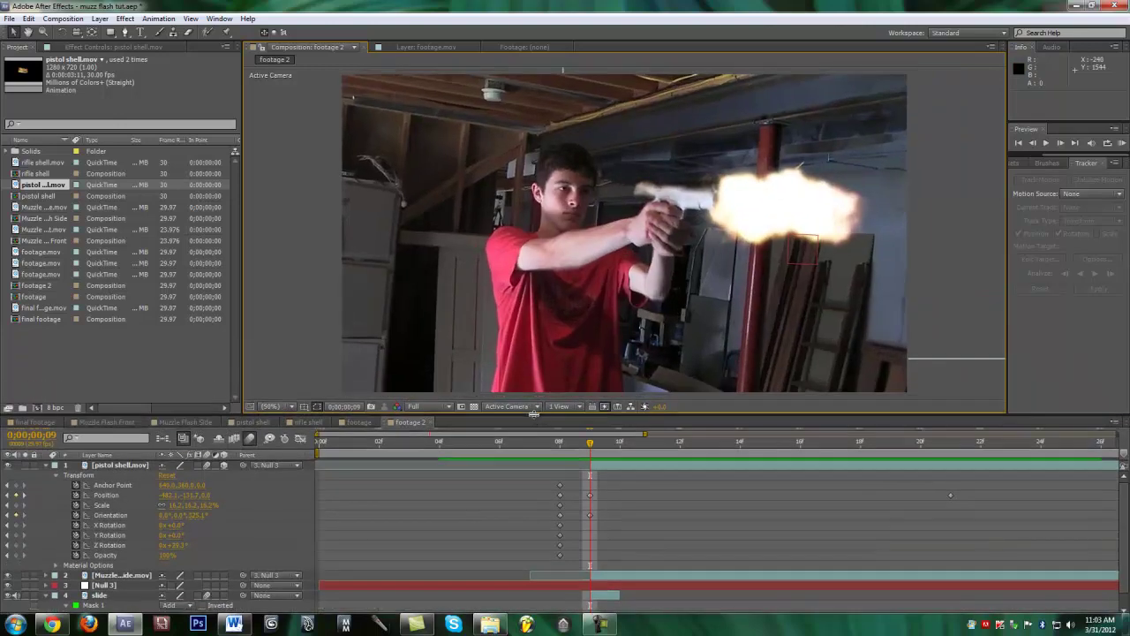
click(46, 465)
click(57, 496)
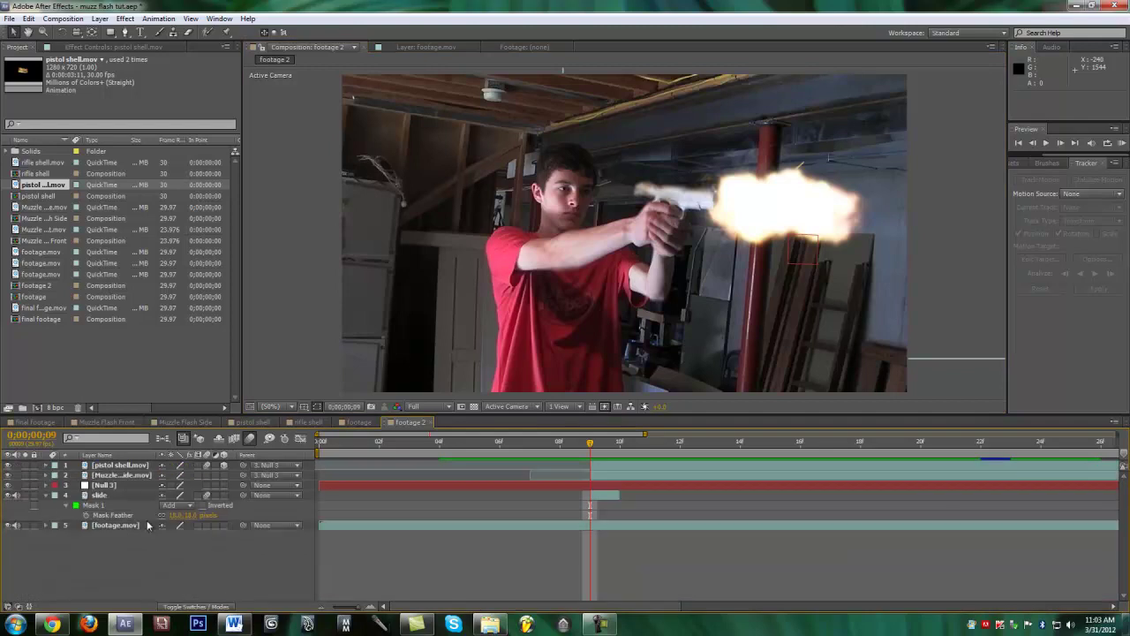
click(55, 497)
Duplicate the footage.mov layer and trim the upper copy to the two flash frames, from frame 9 up to the frame 11 mark
click(126, 507)
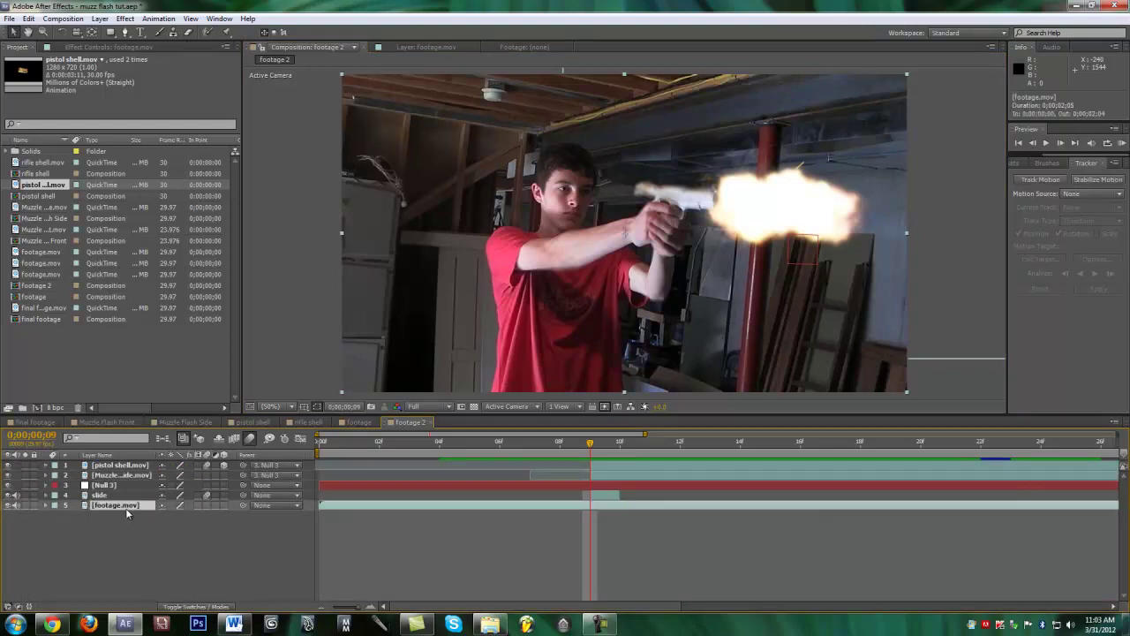
key(ctrl+d)
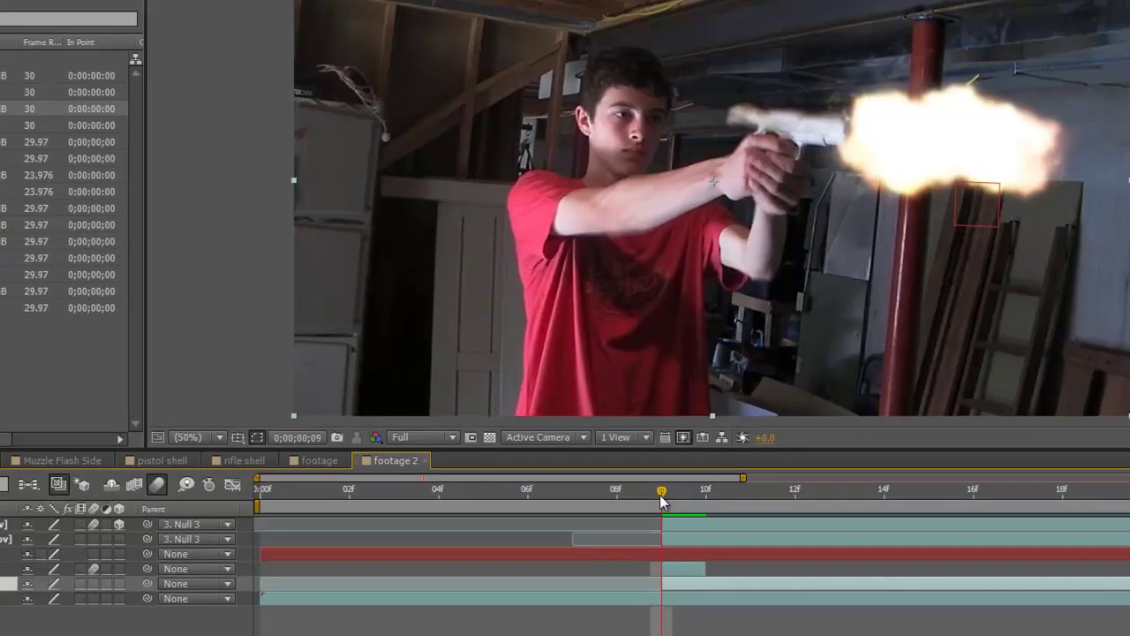
click(619, 448)
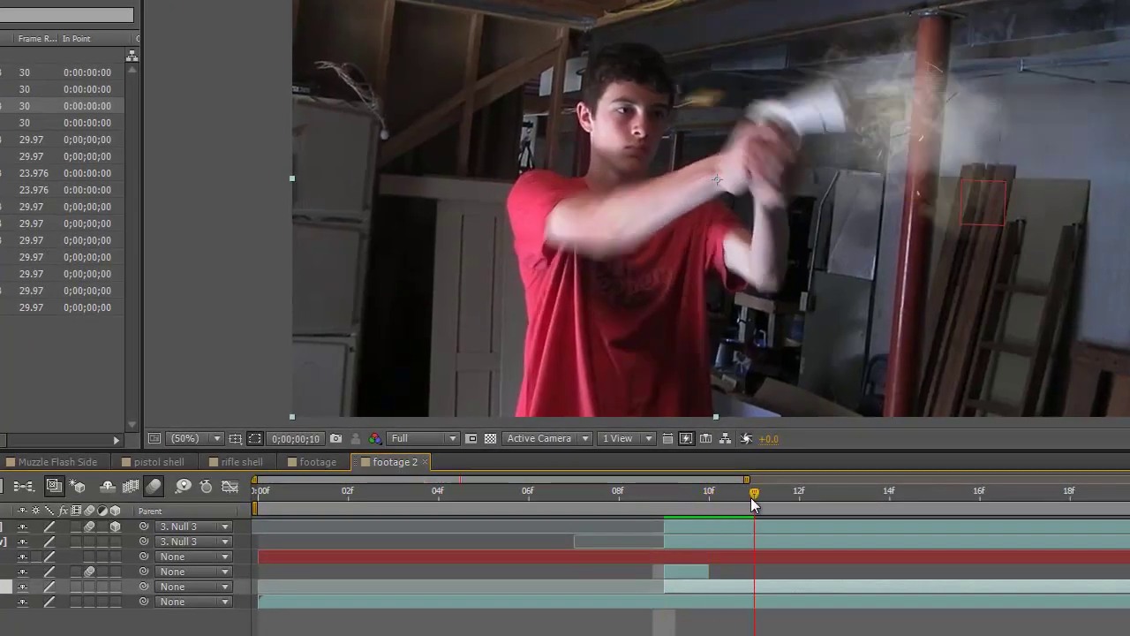
drag(706, 496, 752, 500)
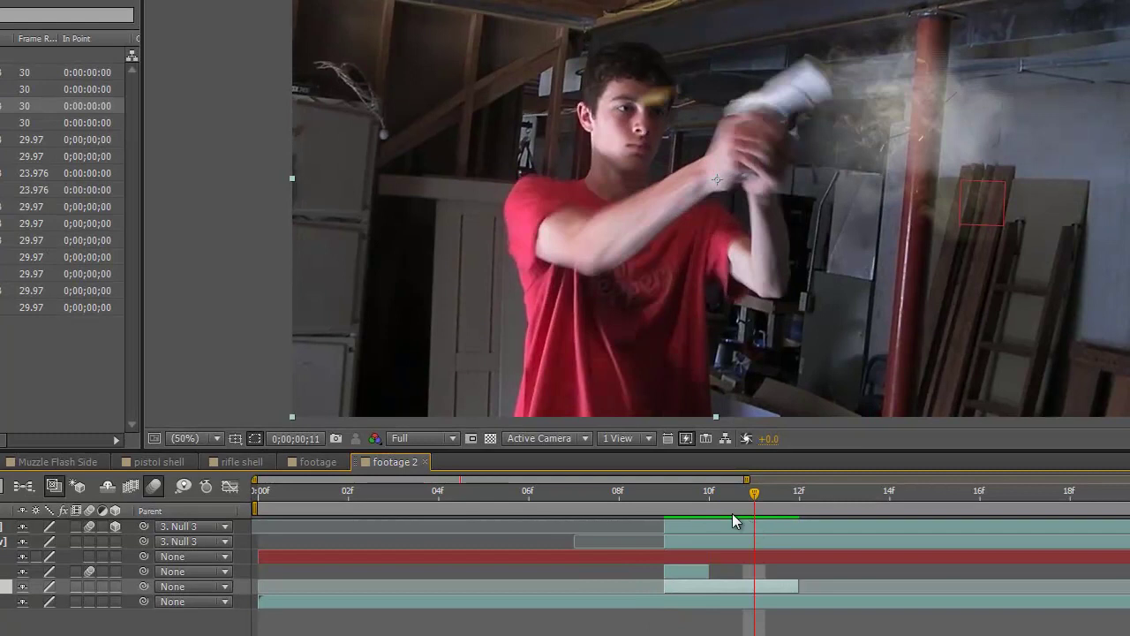
drag(795, 585, 754, 585)
drag(755, 496, 673, 510)
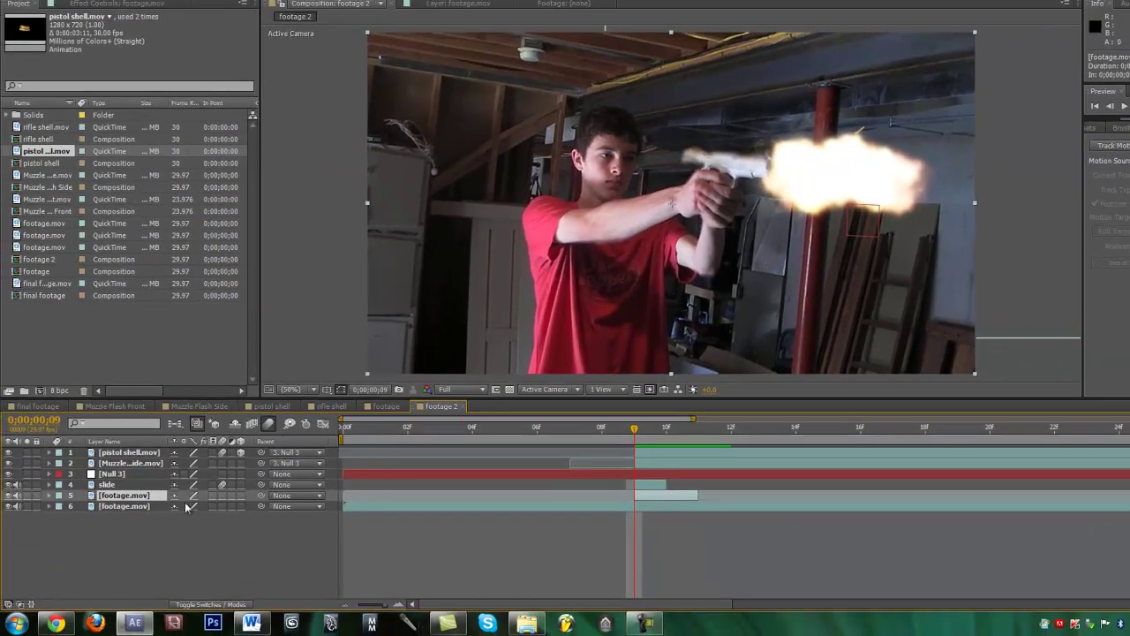
Rename the trimmed footage copy as brightness and give it a Yellow label
click(194, 603)
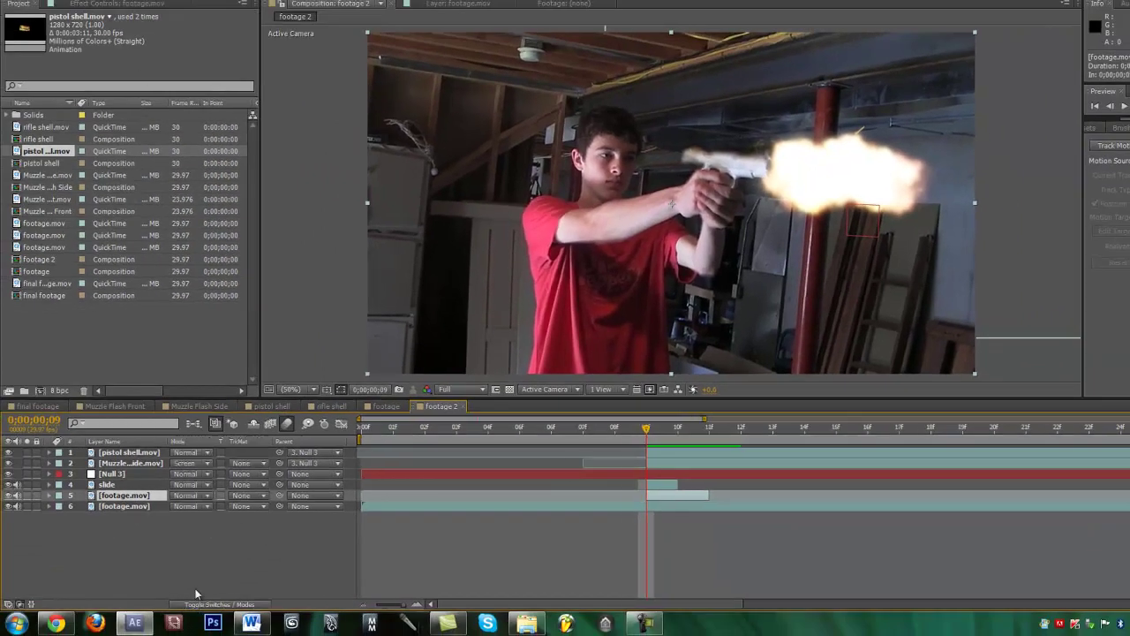
right_click(129, 498)
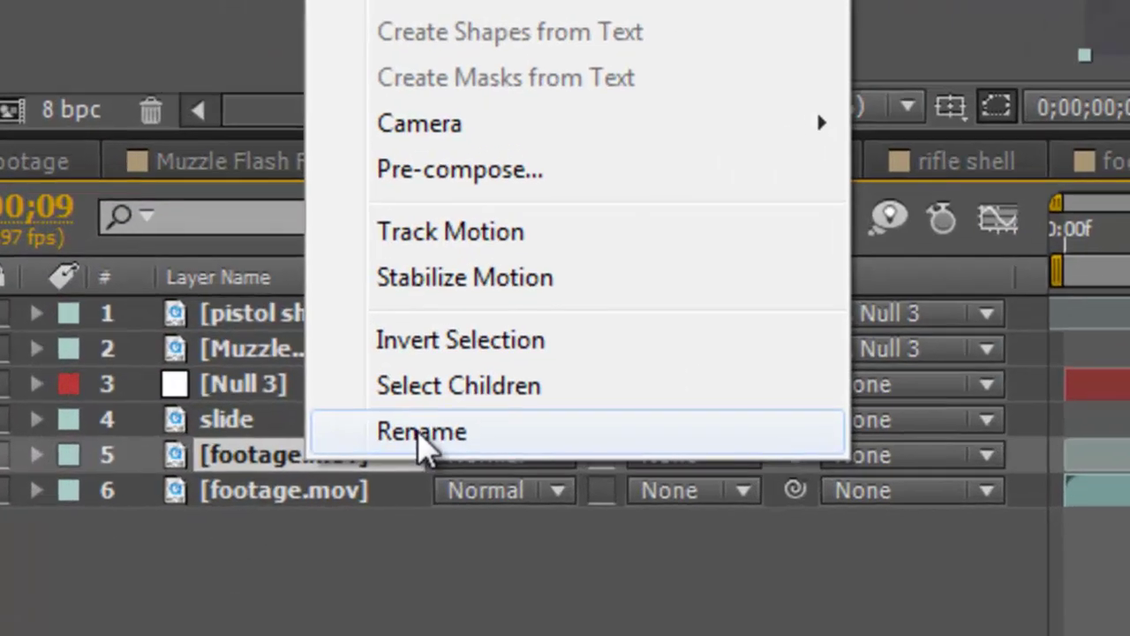
click(166, 489)
text(brightness)
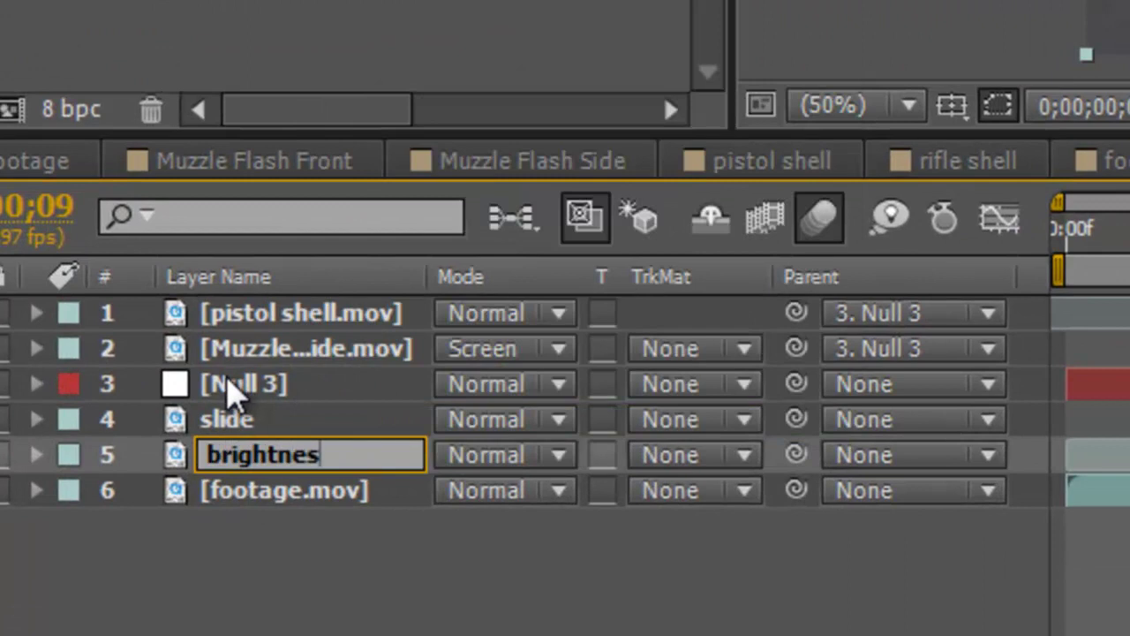
click(303, 597)
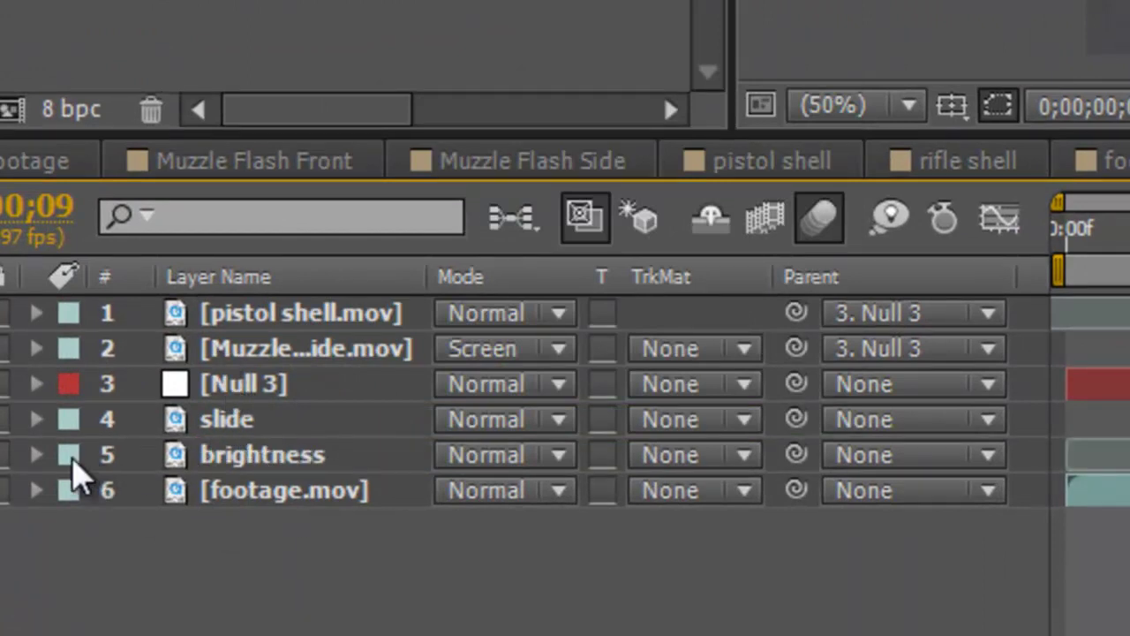
click(72, 466)
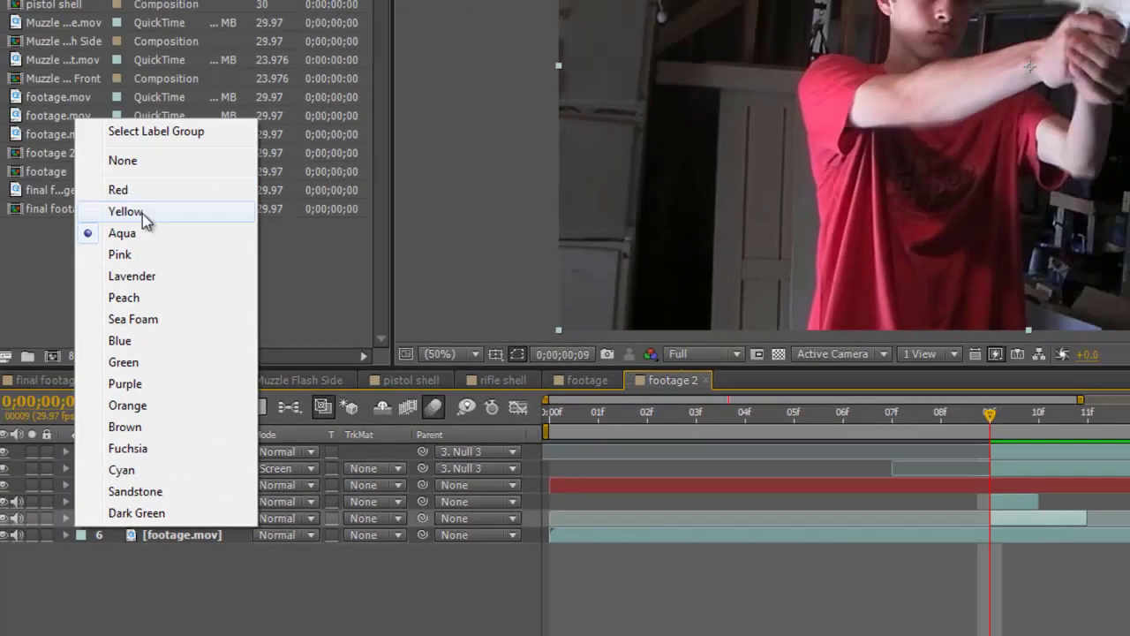
click(139, 212)
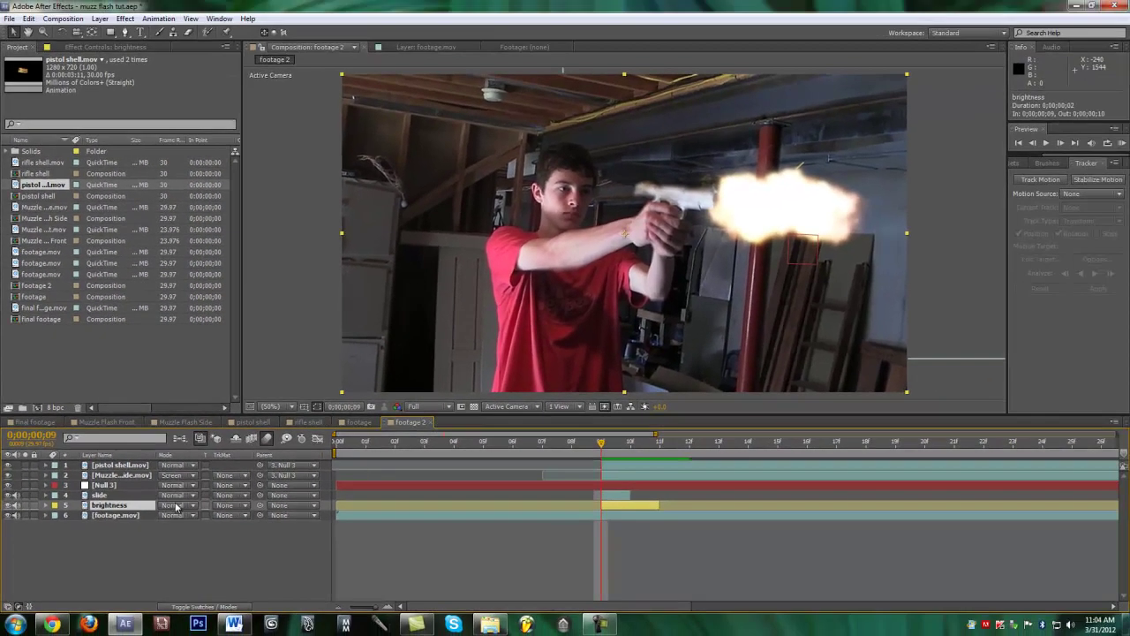
Set the brightness layer's blending mode to Add
click(174, 505)
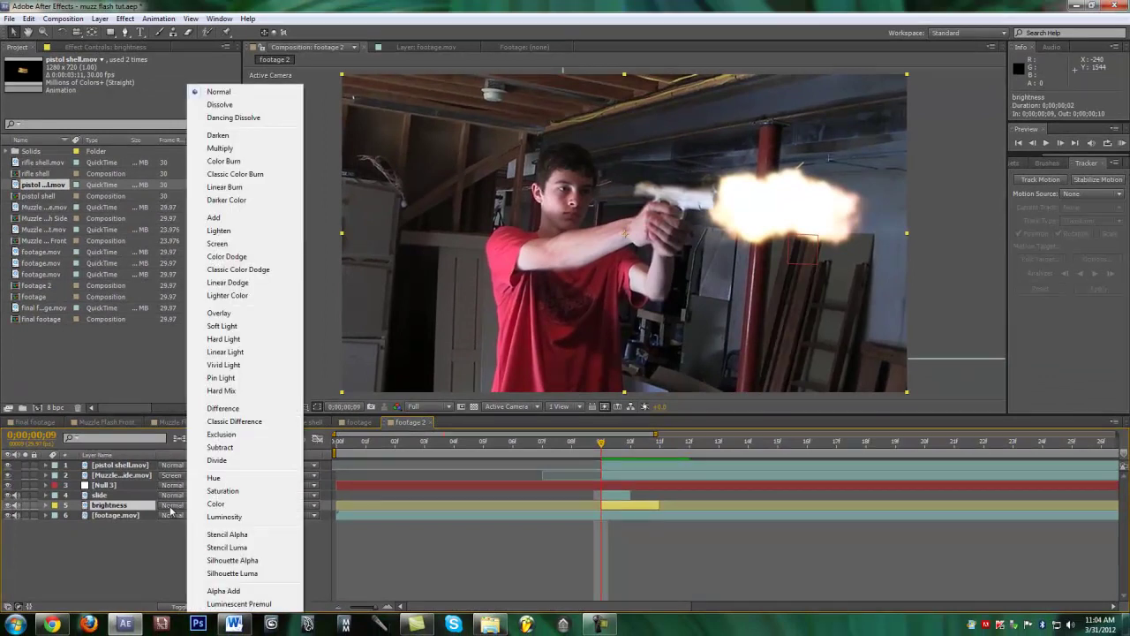
click(171, 510)
click(190, 607)
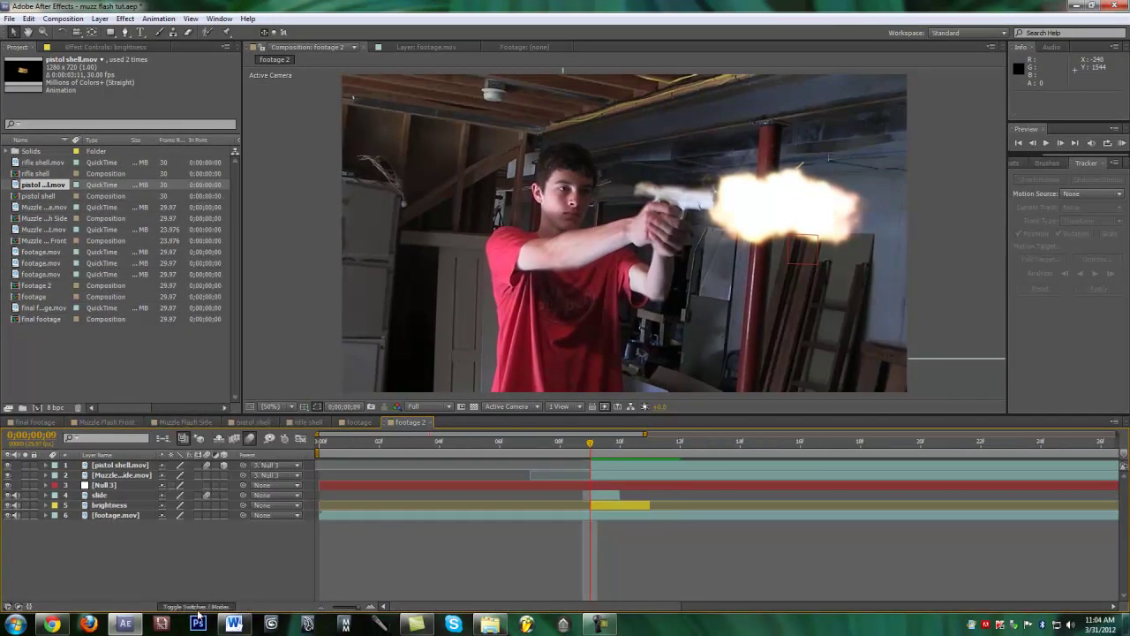
click(198, 608)
click(174, 505)
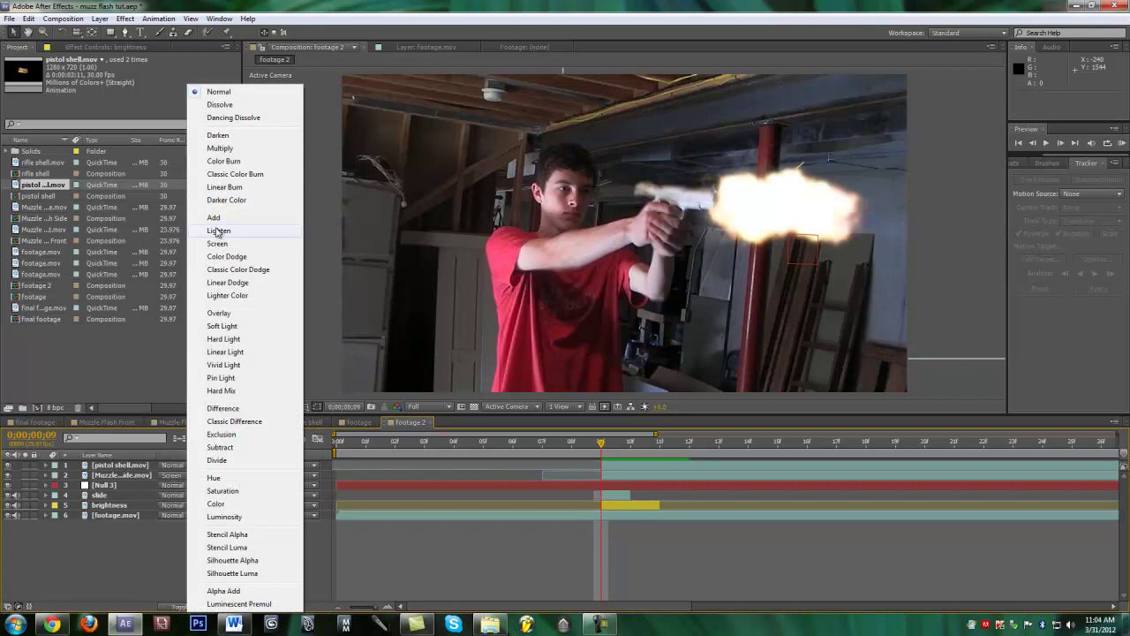
click(213, 216)
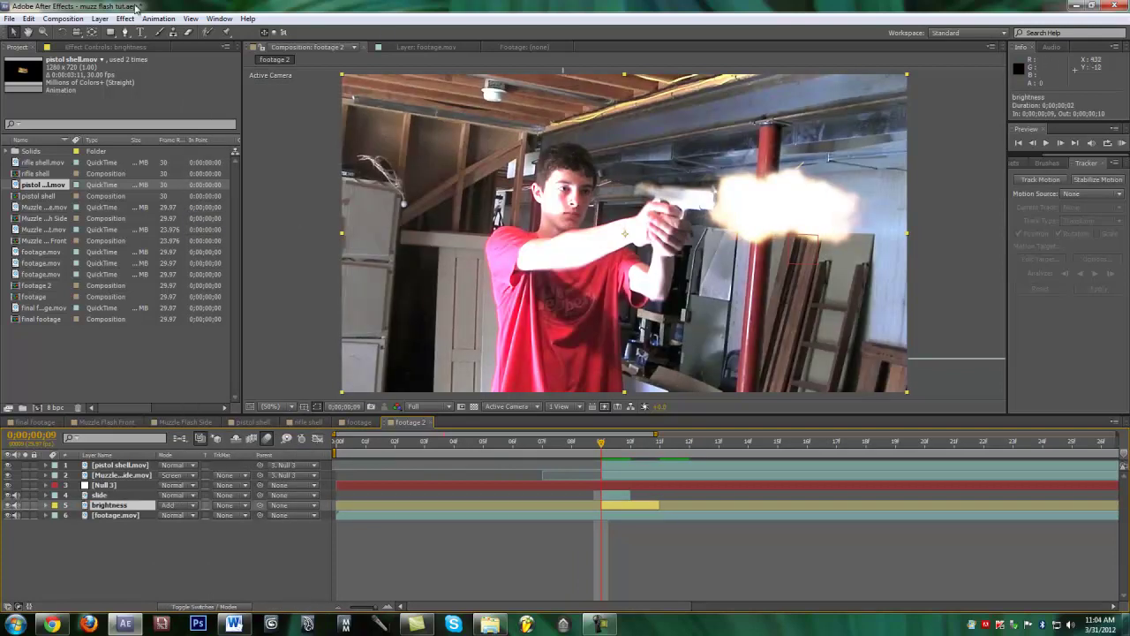
Draw a closed Pen mask around the shooter's face on the brightness layer
click(124, 32)
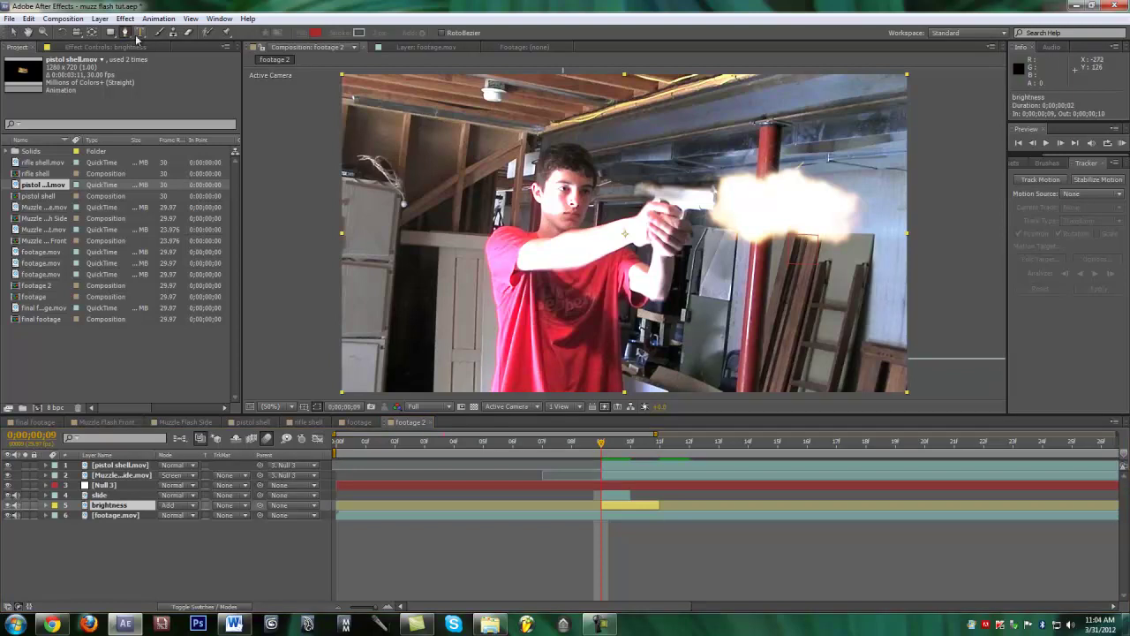
key(slash)
click(527, 223)
click(543, 202)
click(561, 144)
click(549, 130)
click(500, 124)
click(484, 161)
click(485, 181)
key(ctrl+z)
click(468, 161)
click(473, 189)
click(500, 210)
click(527, 223)
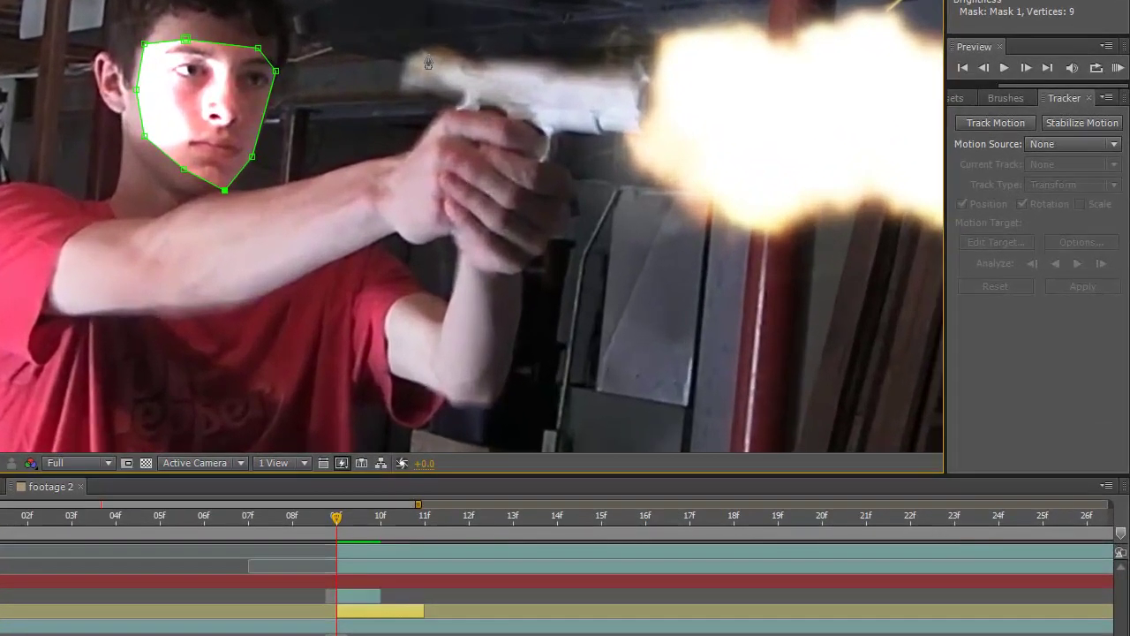
Draw a second closed mask on the brightness layer around the pistol and the fingers gripping it
click(525, 66)
click(481, 65)
click(478, 123)
click(455, 148)
click(448, 209)
click(463, 236)
click(485, 243)
click(515, 235)
click(534, 191)
click(535, 160)
click(575, 123)
click(665, 120)
click(574, 82)
click(525, 65)
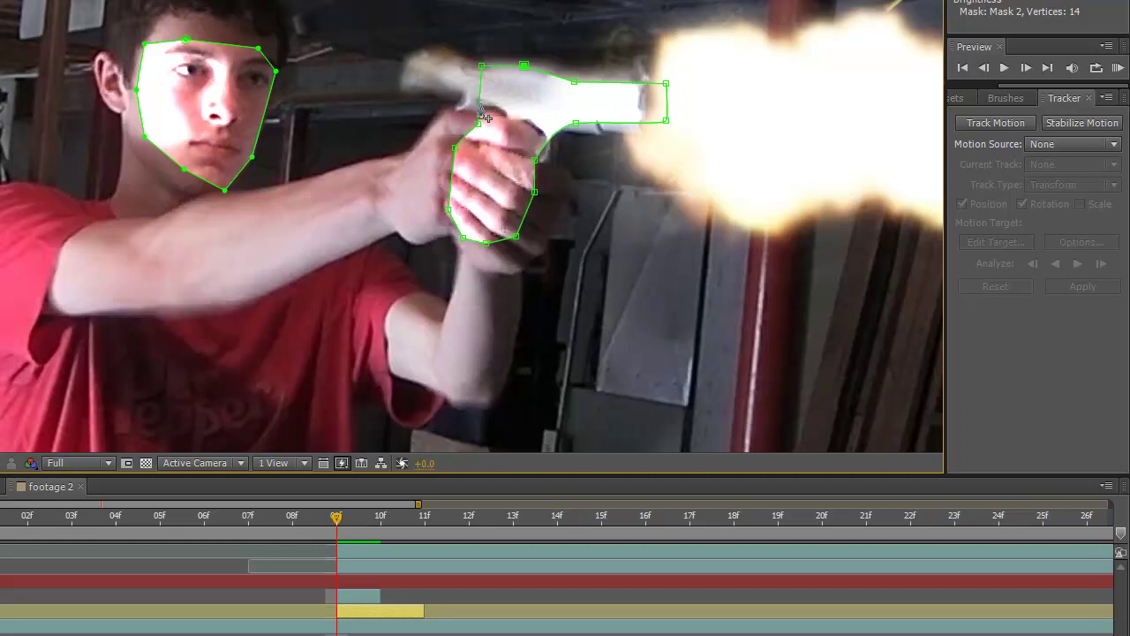
Reshape the pistol mask to take in the rear of the gun and parts of both forearms
drag(479, 111, 431, 94)
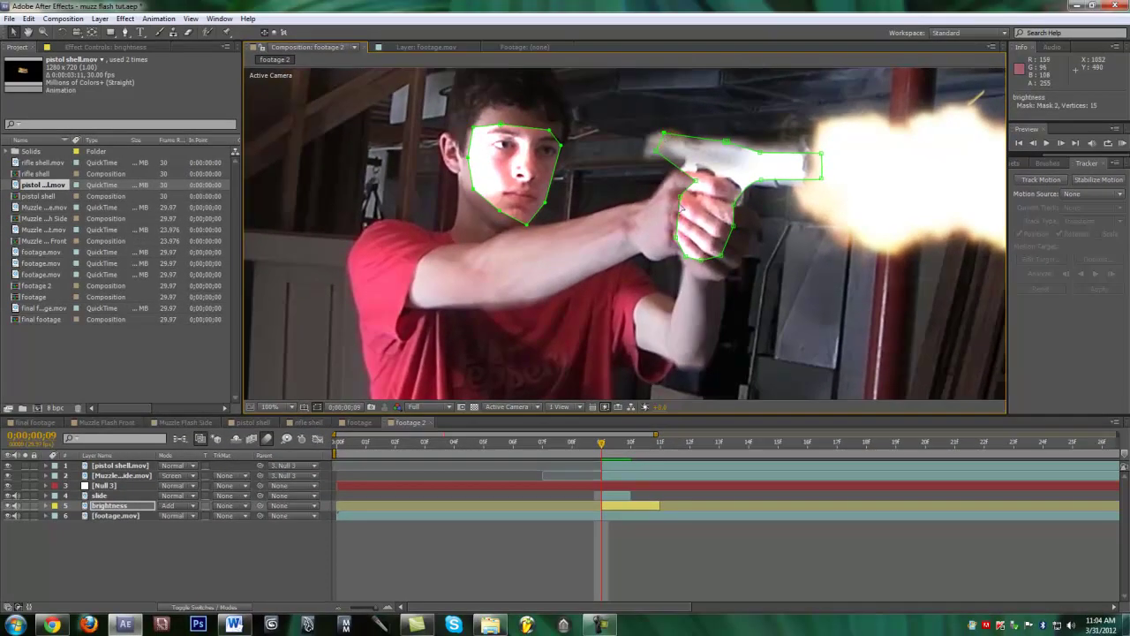
drag(679, 235, 536, 252)
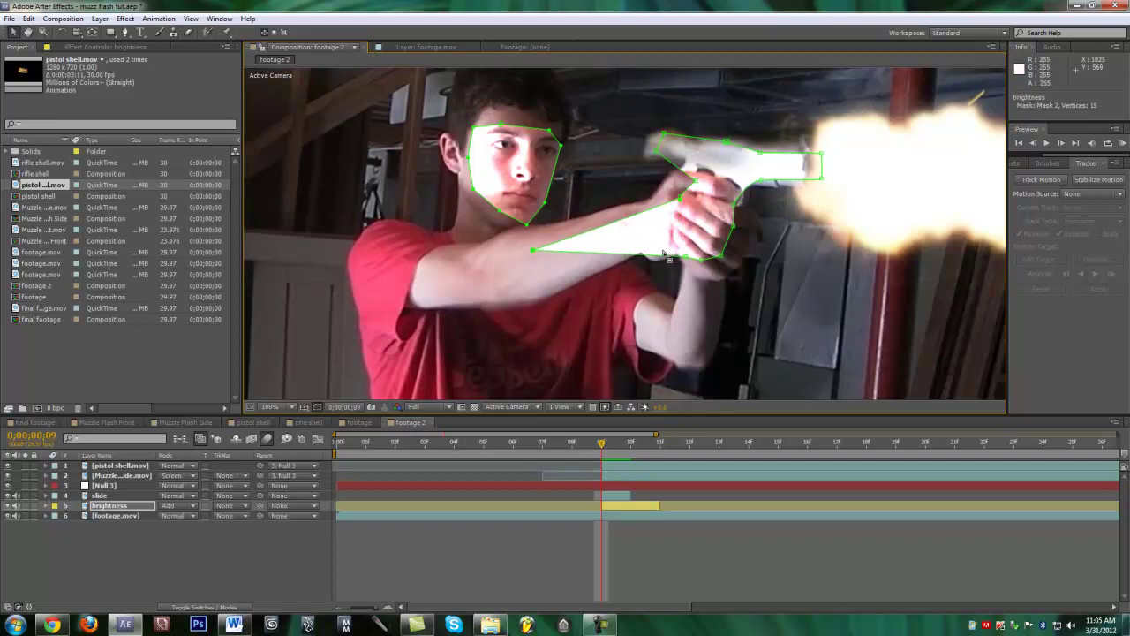
drag(668, 256, 676, 354)
Draw a third closed mask over the front of the red shirt, extending past the lower edge of the frame
scroll(494, 316, down, 2)
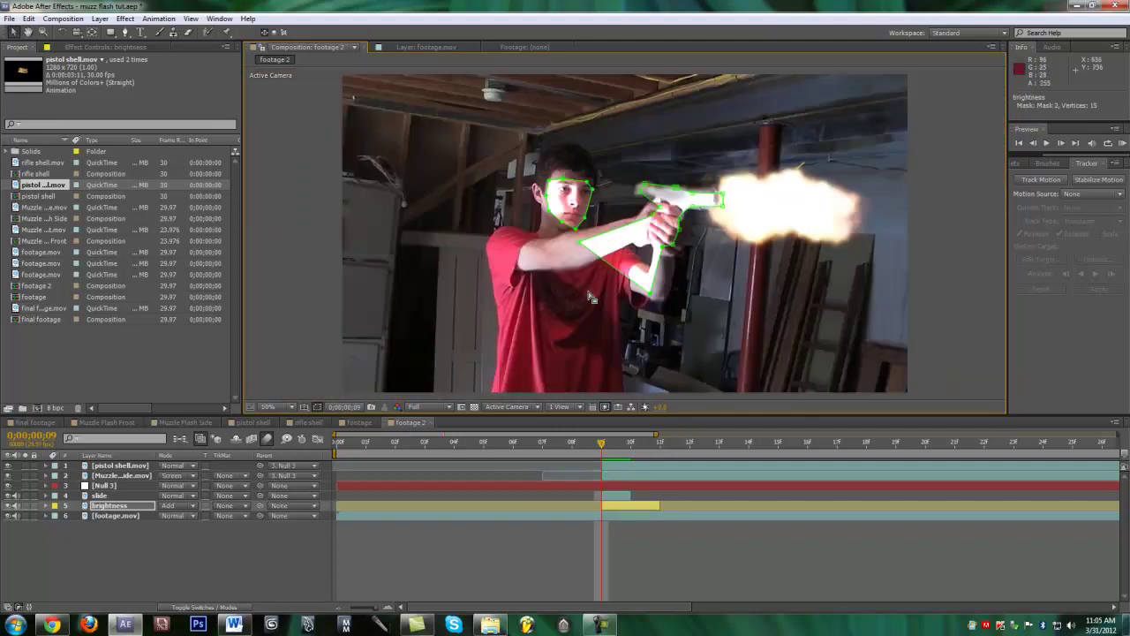
scroll(583, 331, down, 3)
click(124, 32)
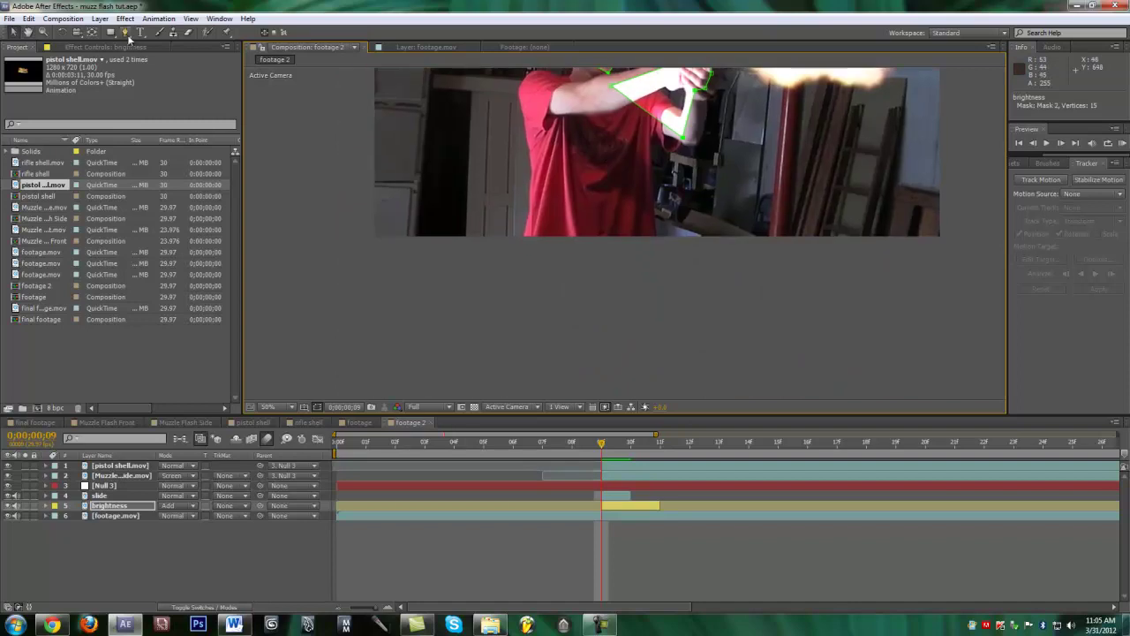
click(650, 252)
click(633, 142)
click(617, 132)
click(576, 135)
click(561, 164)
click(561, 209)
click(569, 256)
click(649, 253)
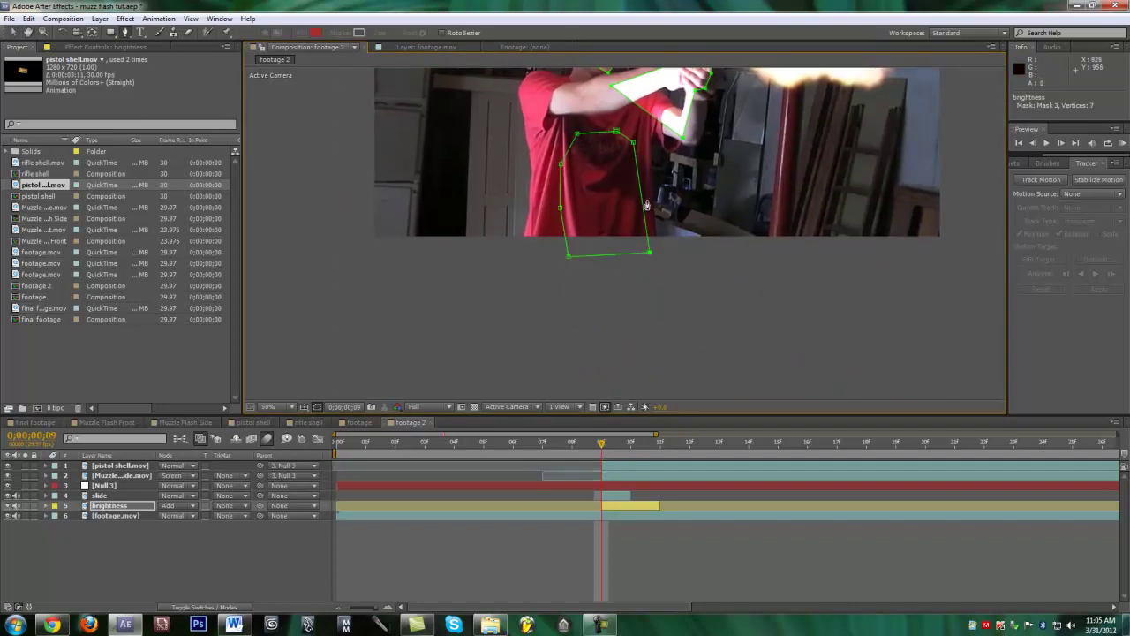
Feather the face, pistol-and-arms and shirt masks of the brightness layer by roughly 80 to 100 pixels each
key(space)
drag(653, 136, 629, 282)
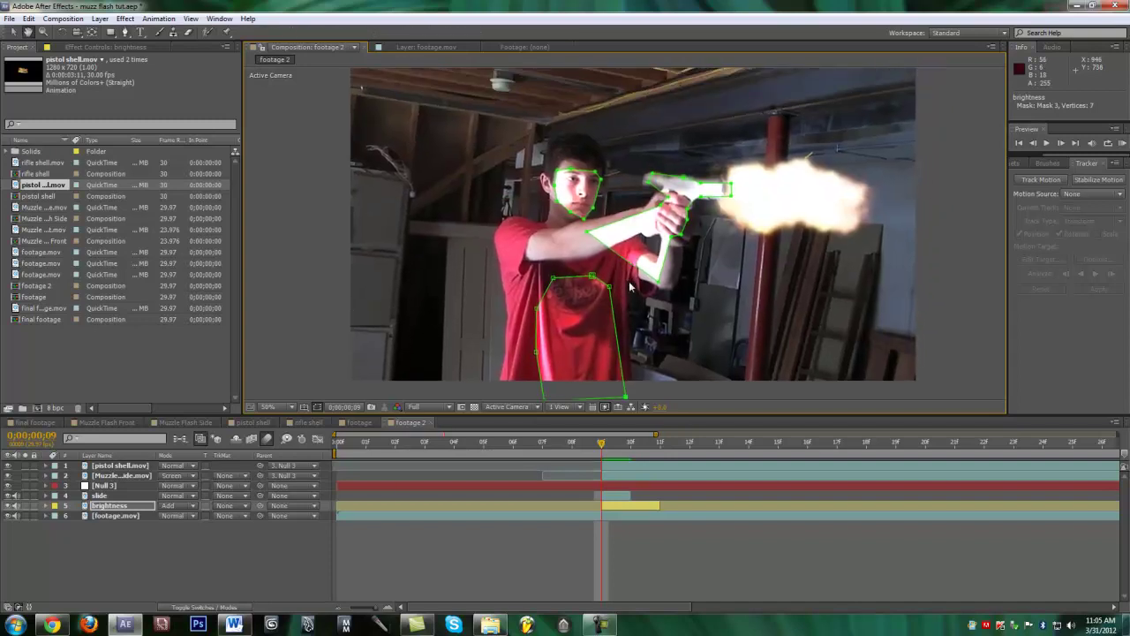
key(m)
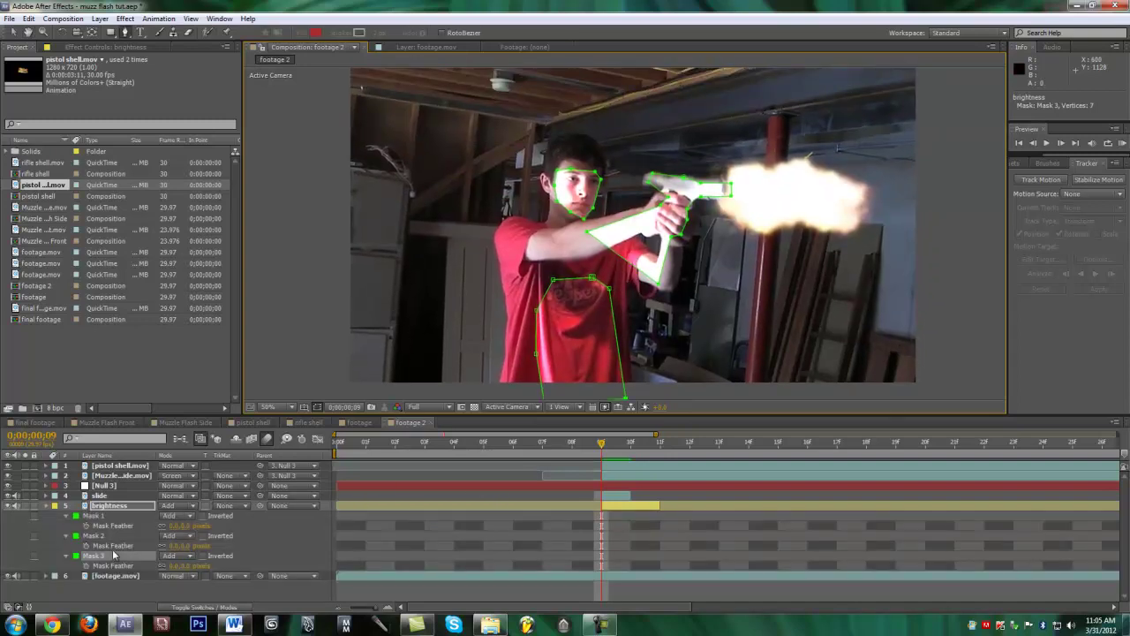
click(136, 517)
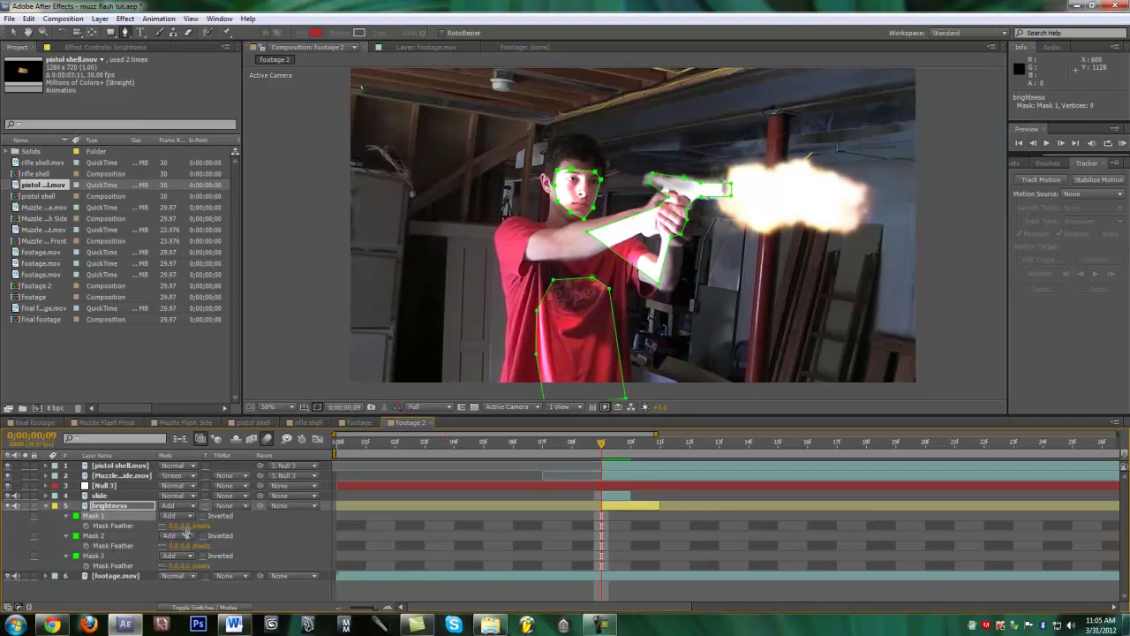
drag(186, 526, 187, 525)
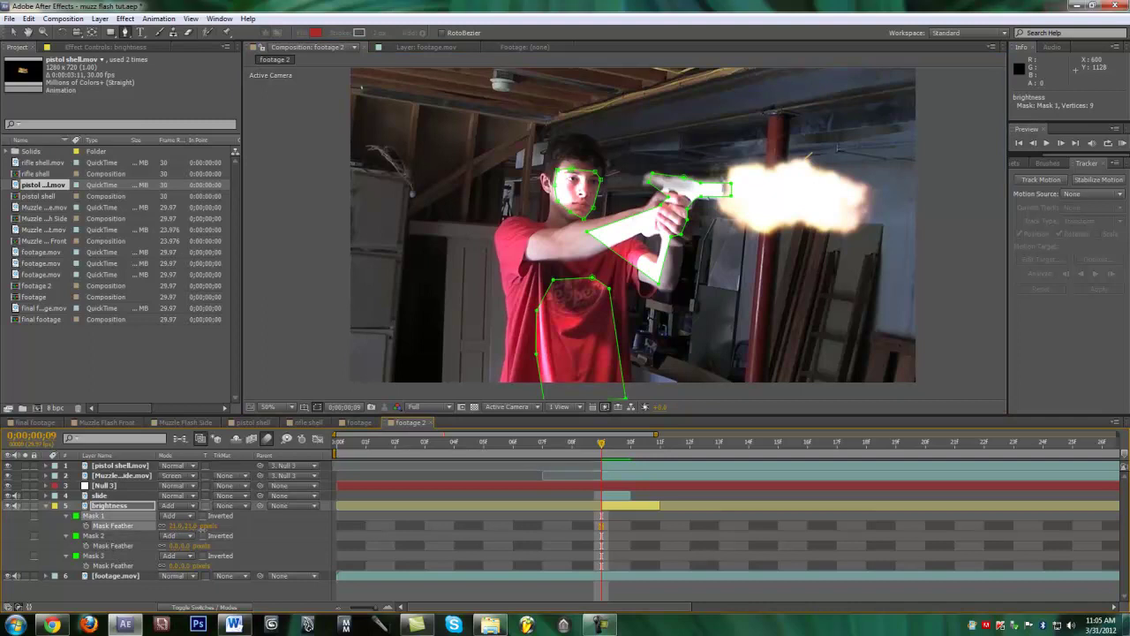
drag(220, 535, 194, 525)
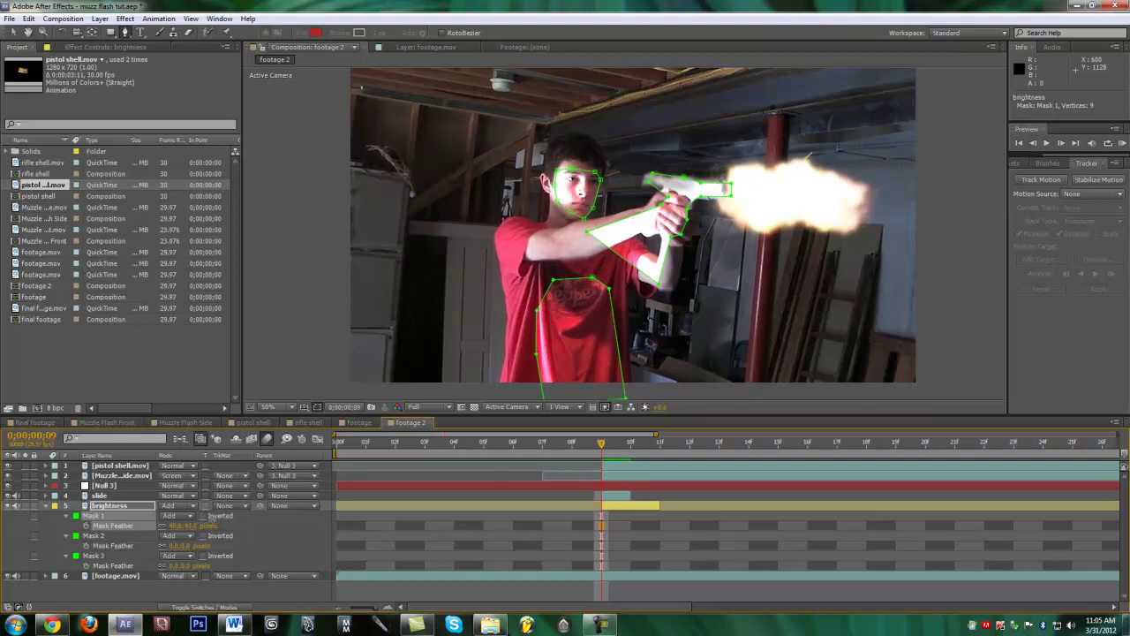
click(135, 537)
drag(190, 545, 203, 545)
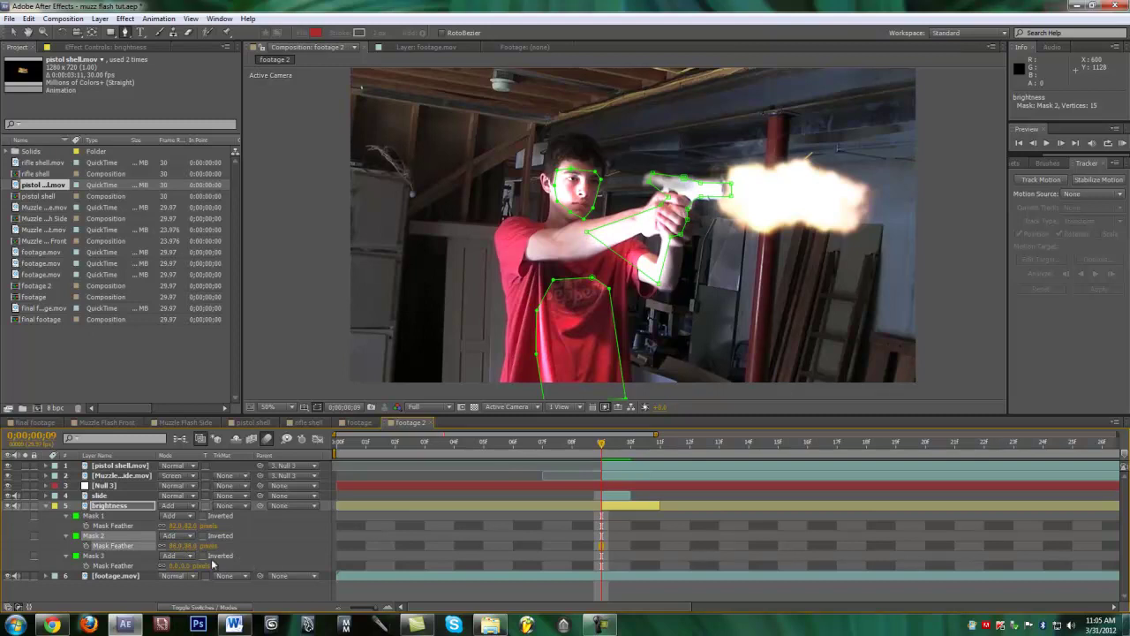
click(131, 564)
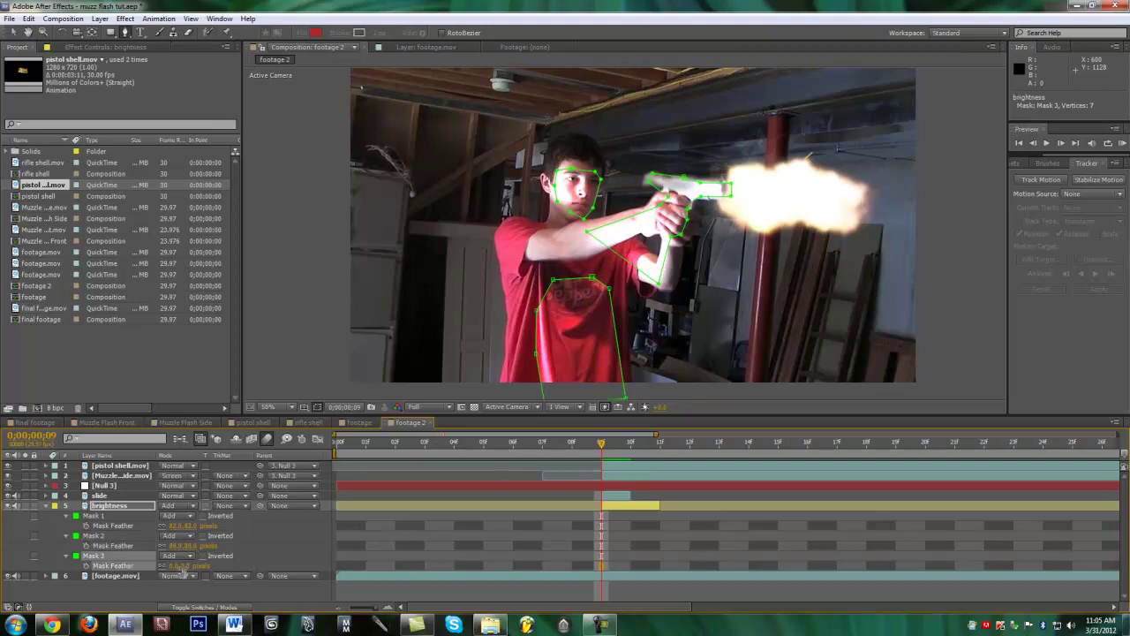
drag(177, 565, 189, 565)
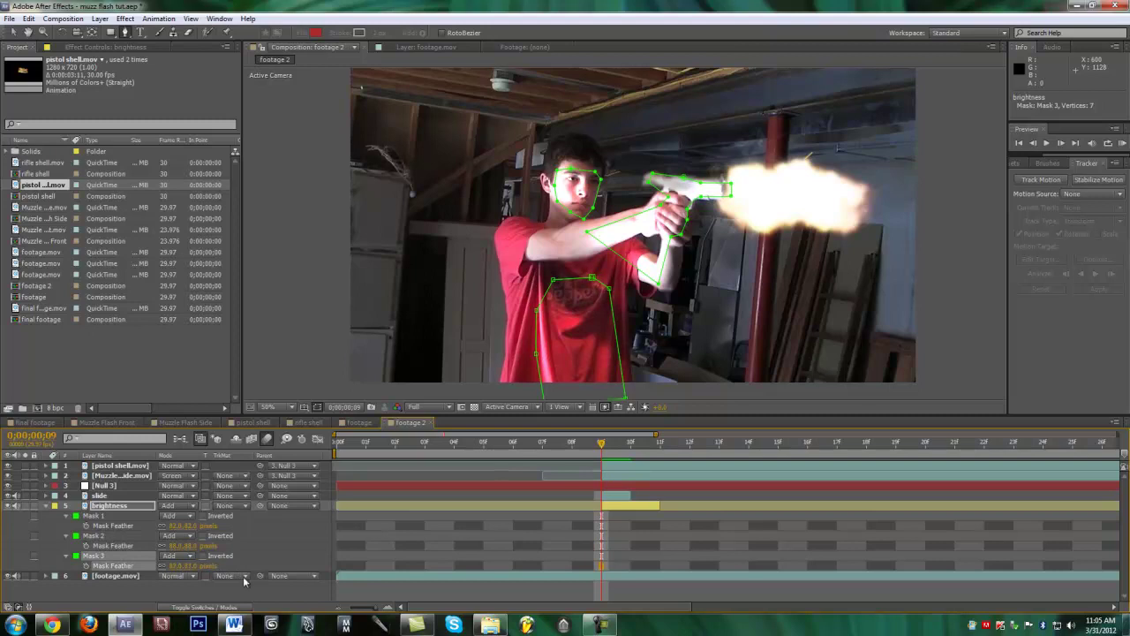
Move the upper points of the shirt mask outward to cover more of the chest, and check the glow around frame 9
key(v)
drag(553, 281, 608, 259)
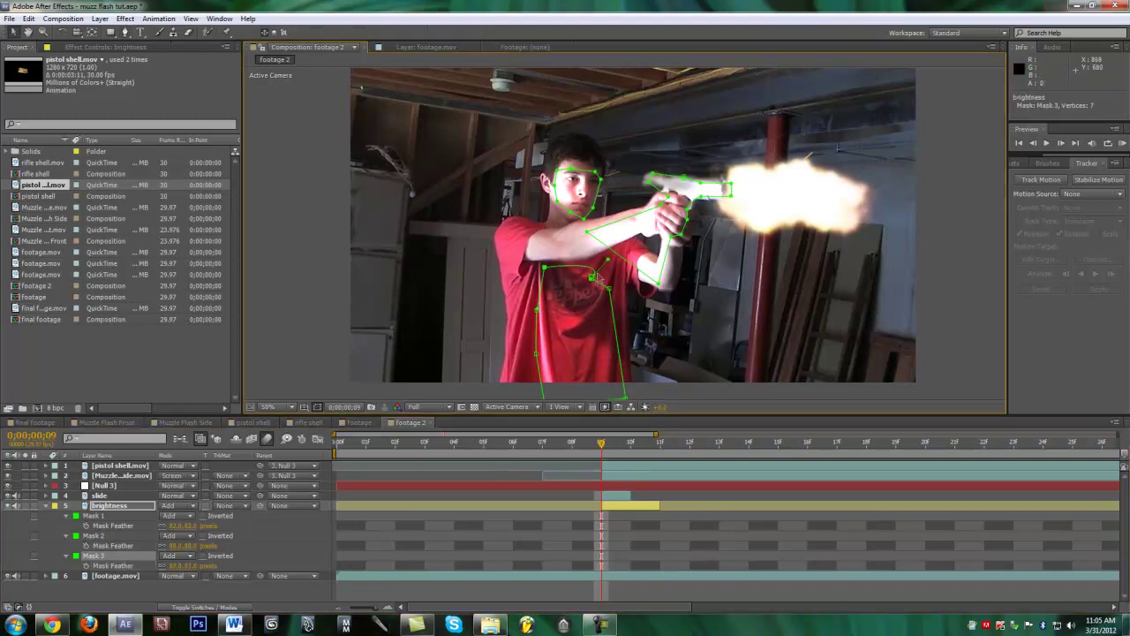
double_click(608, 274)
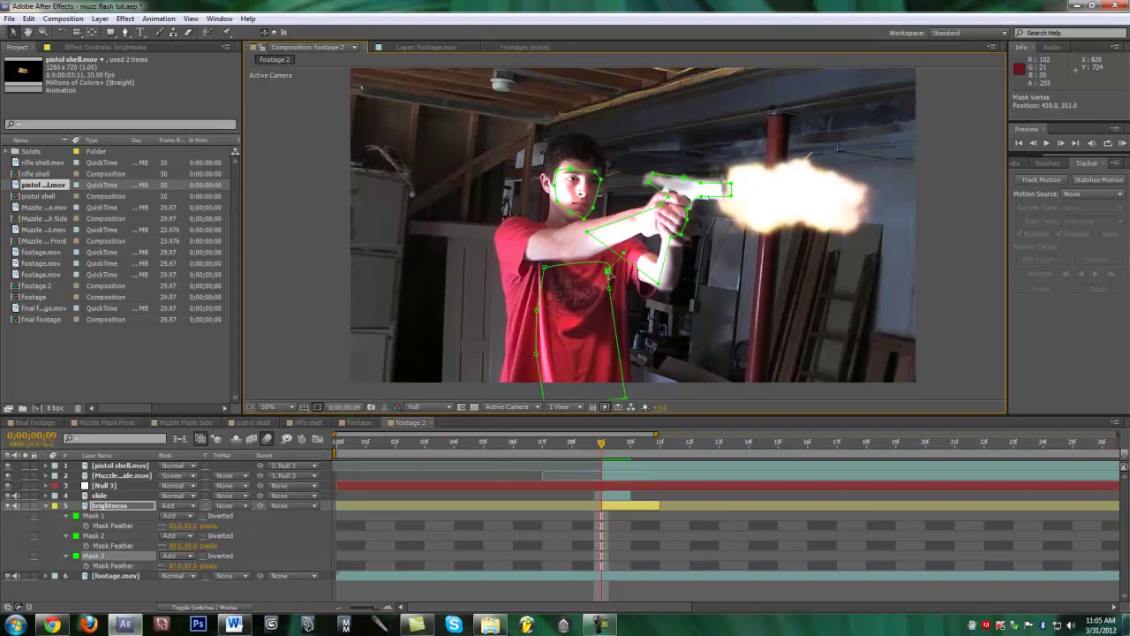
click(311, 345)
mouse_move(590, 449)
mouse_down()
mouse_move(574, 451)
mouse_move(662, 459)
mouse_move(574, 459)
mouse_move(631, 450)
mouse_move(603, 450)
mouse_up()
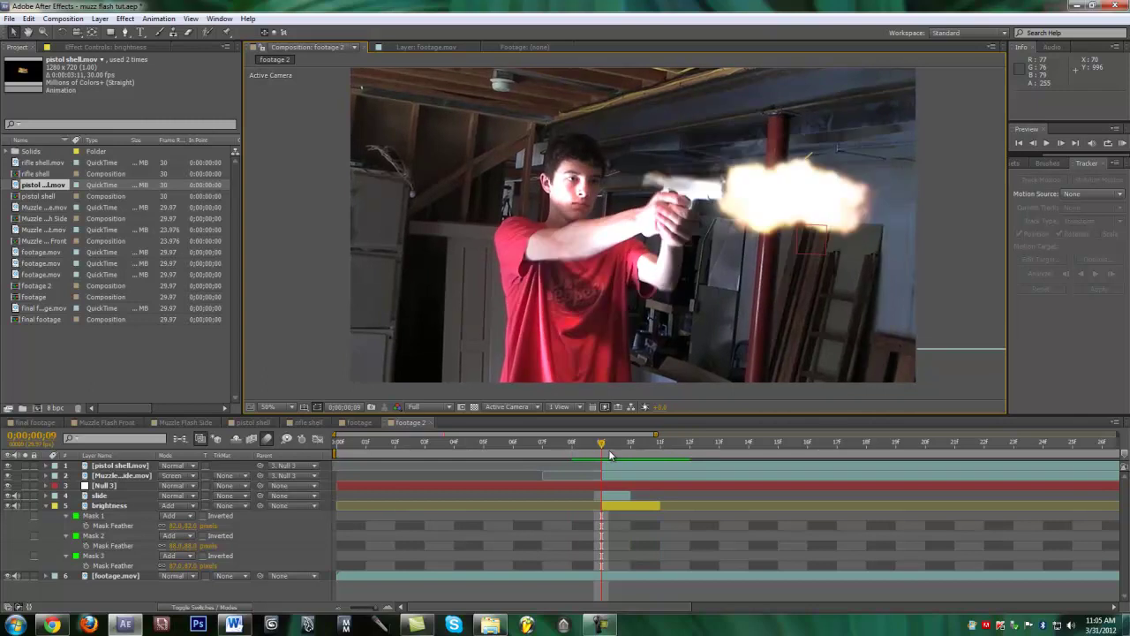
Keyframe the brightness layer's opacity from 100% at frame 9 to 0% at frame 11 and scrub through the fade
click(90, 508)
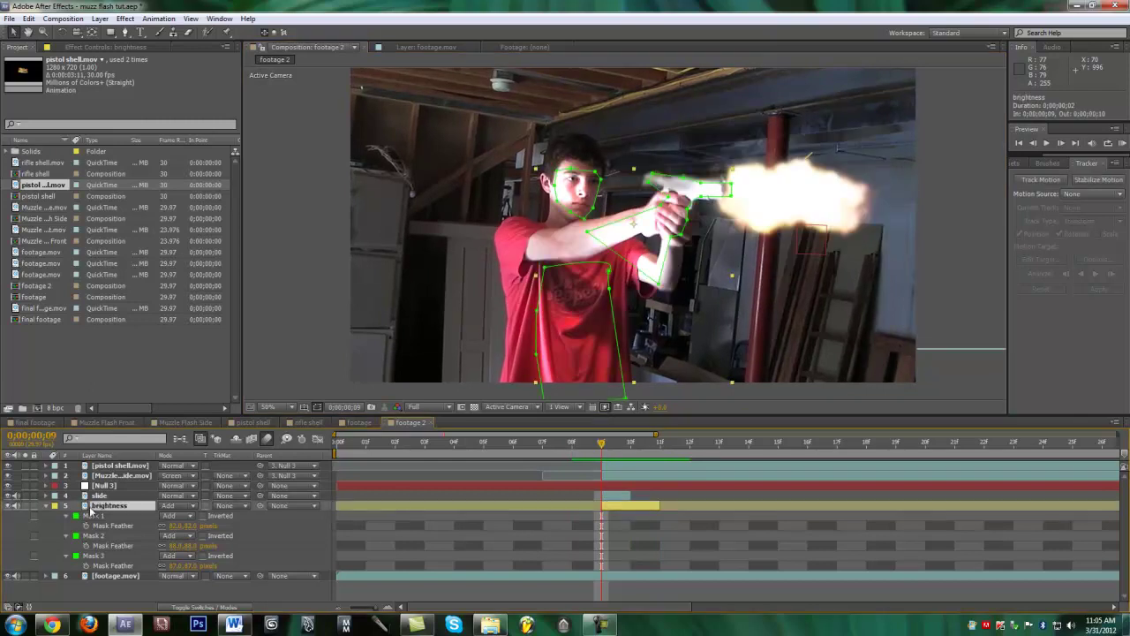
key(t)
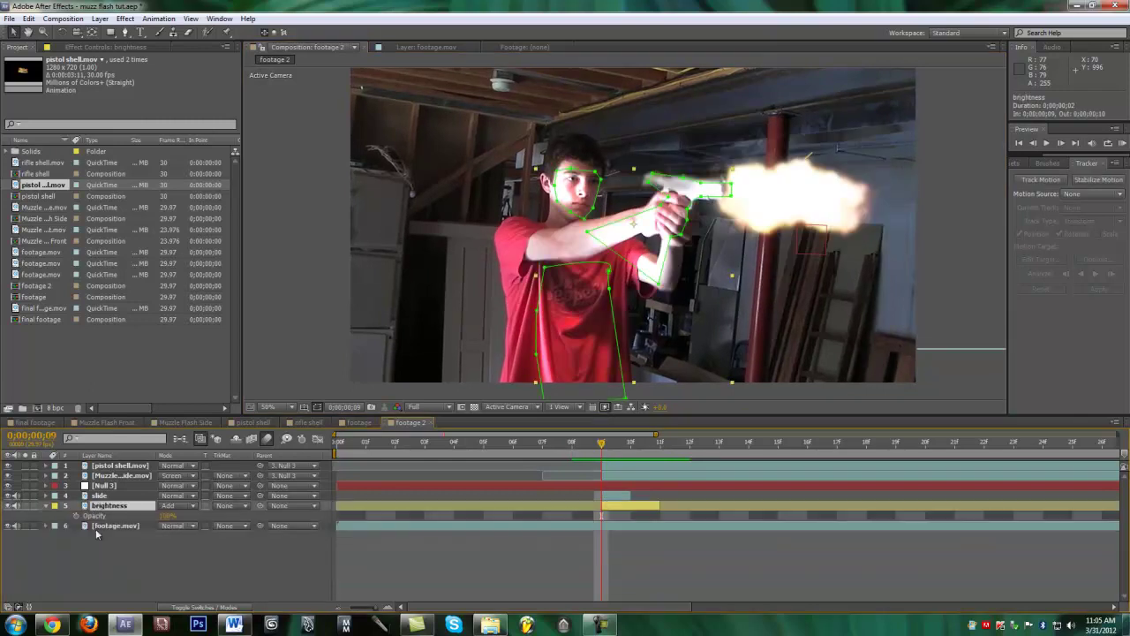
click(77, 516)
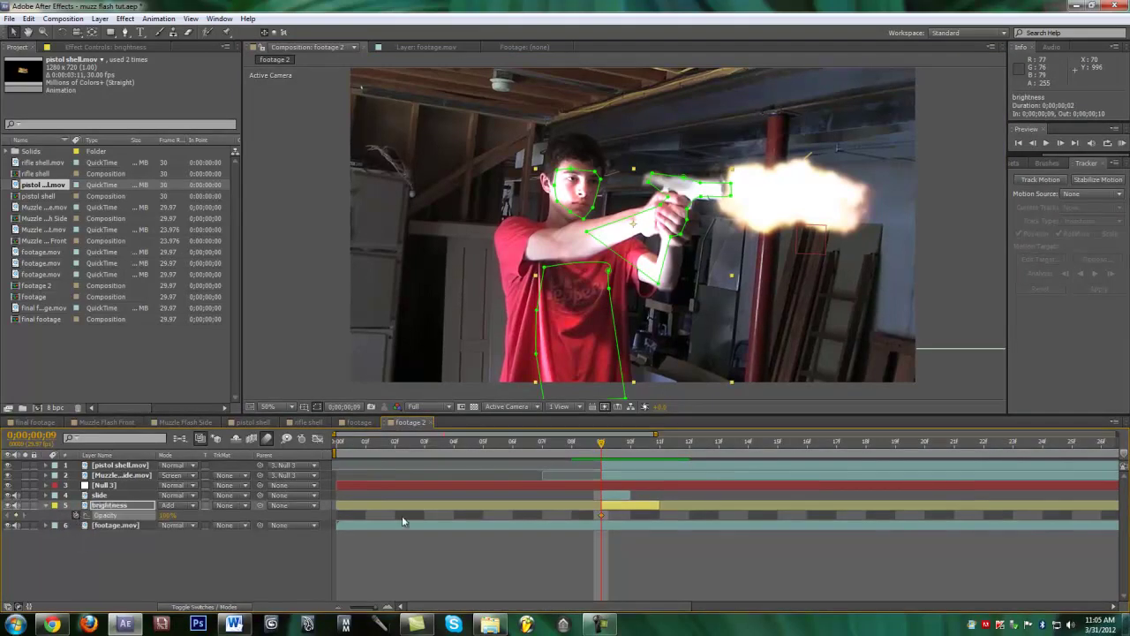
drag(605, 454, 659, 443)
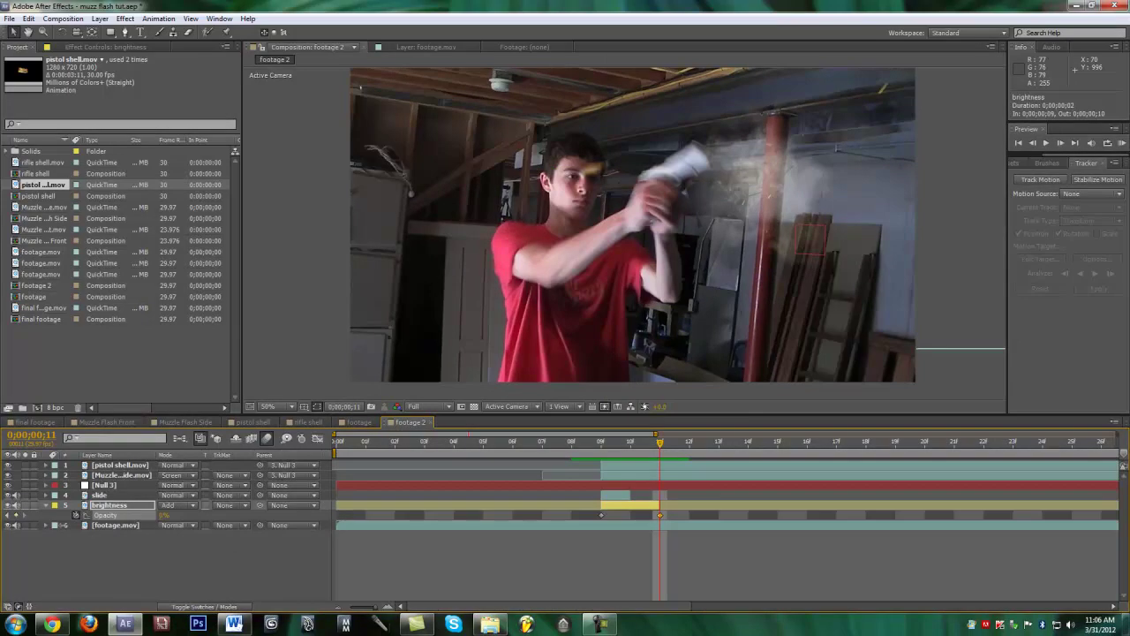
click(641, 447)
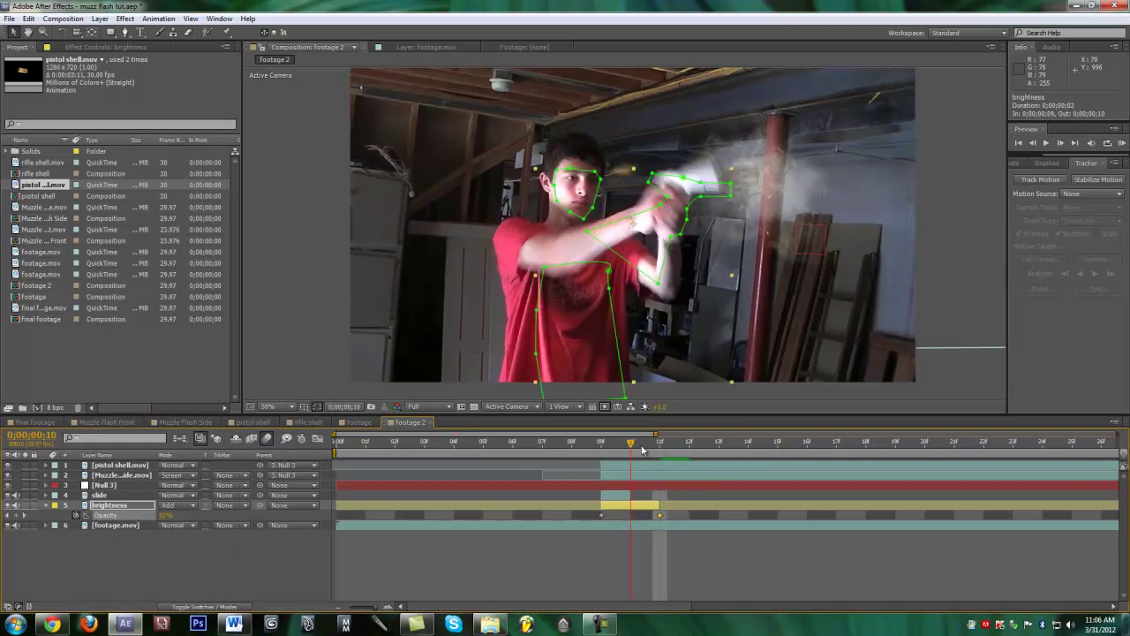
drag(639, 449, 599, 454)
click(215, 550)
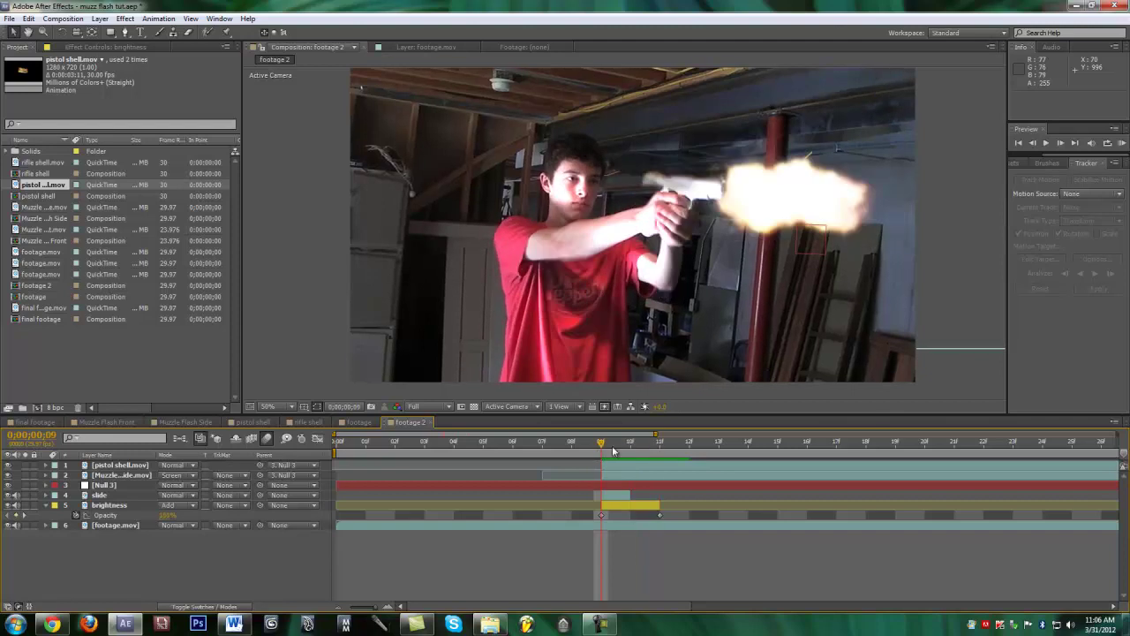
Set the slide layer's blending mode to Add and scrub through the shot to check the effect
click(140, 468)
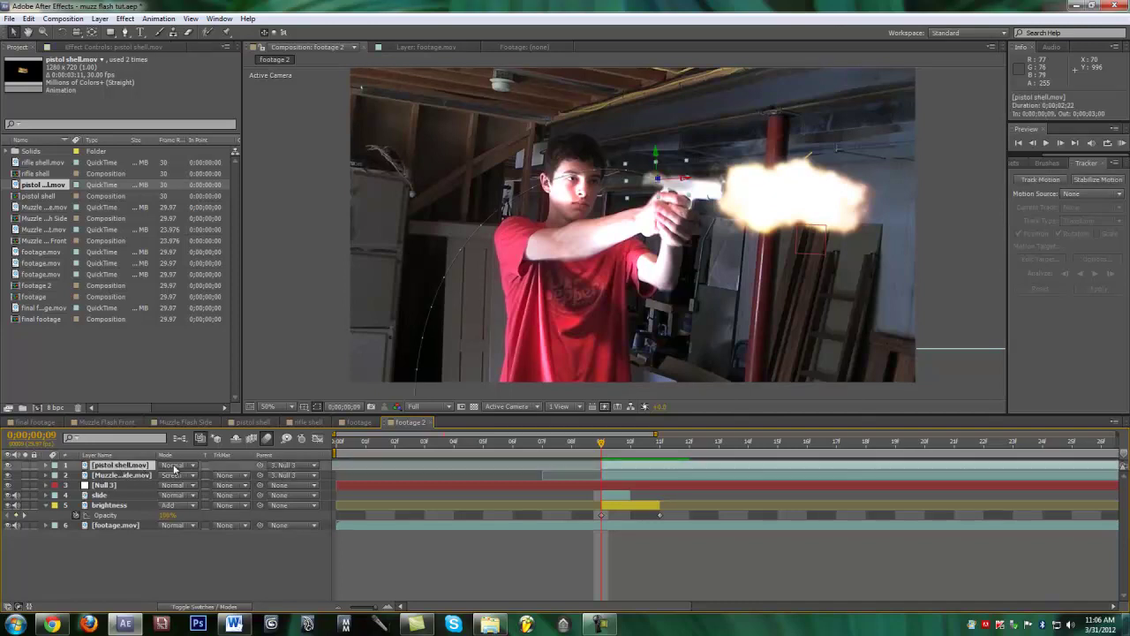
click(112, 497)
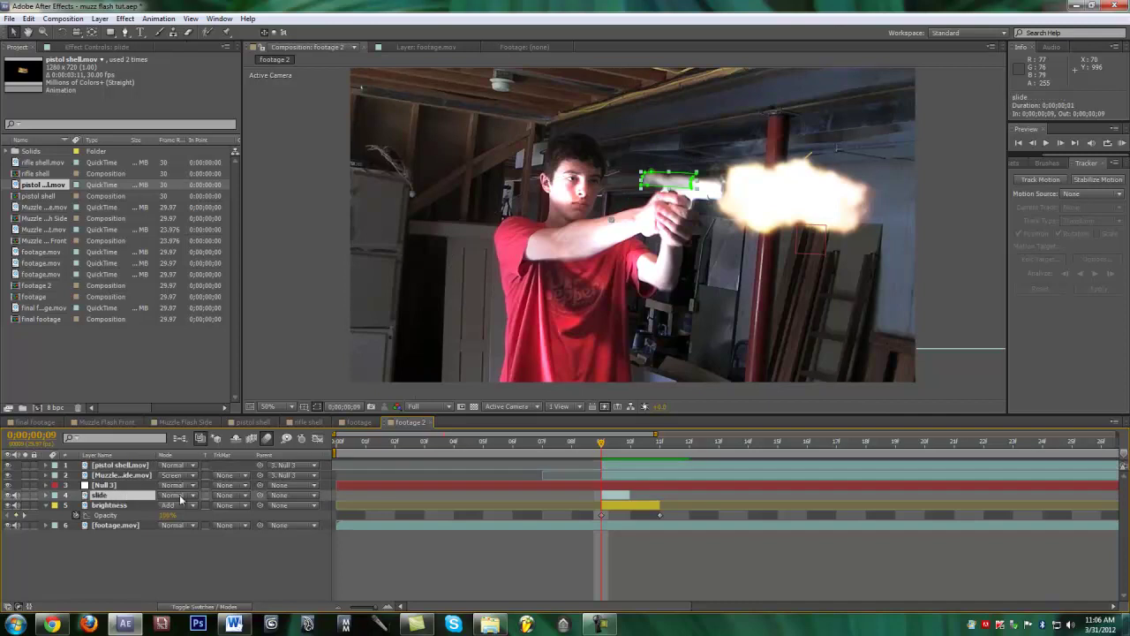
click(181, 495)
click(230, 219)
click(183, 573)
drag(607, 448, 717, 442)
drag(767, 439, 604, 463)
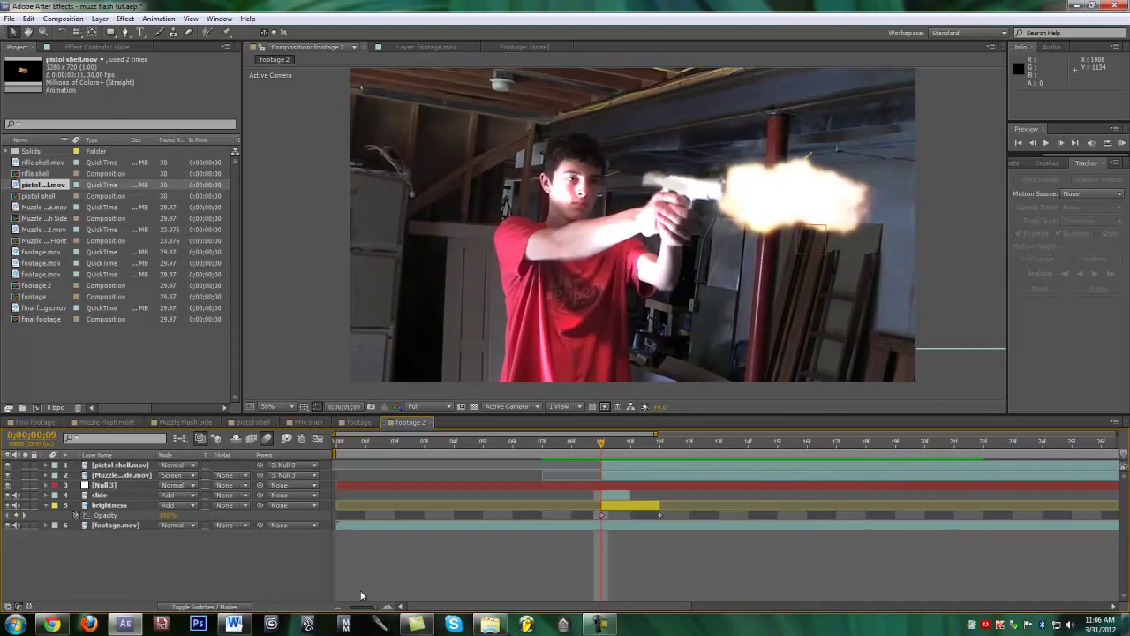
Duplicate the Muzzle Flash Side layer and trim the upper copy so it lasts only for frame 9
click(338, 607)
click(338, 607)
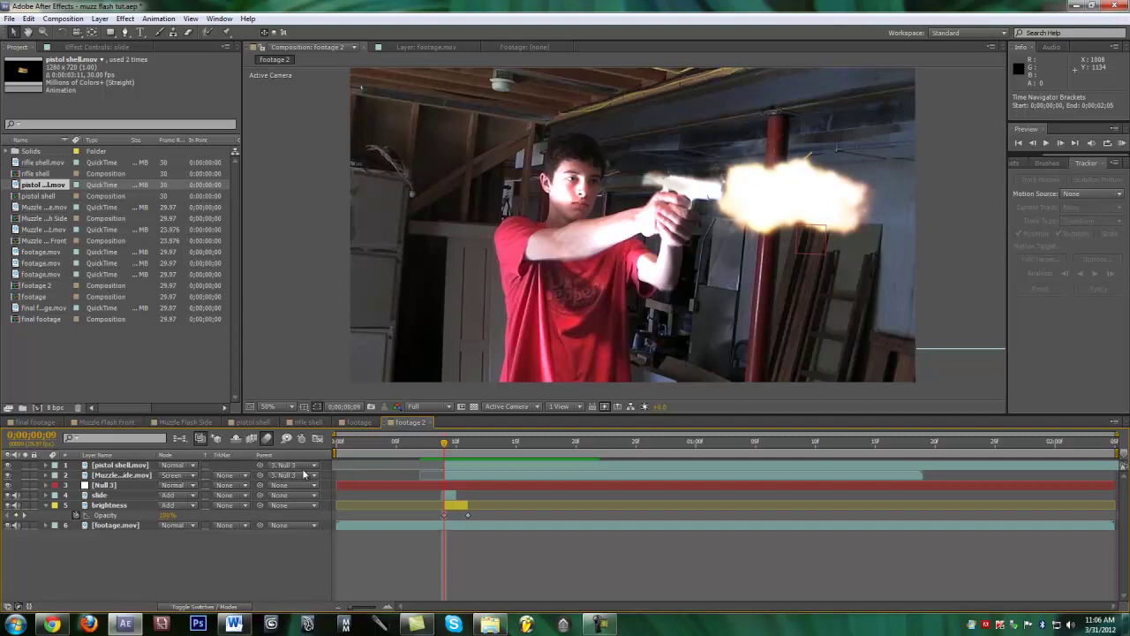
click(450, 497)
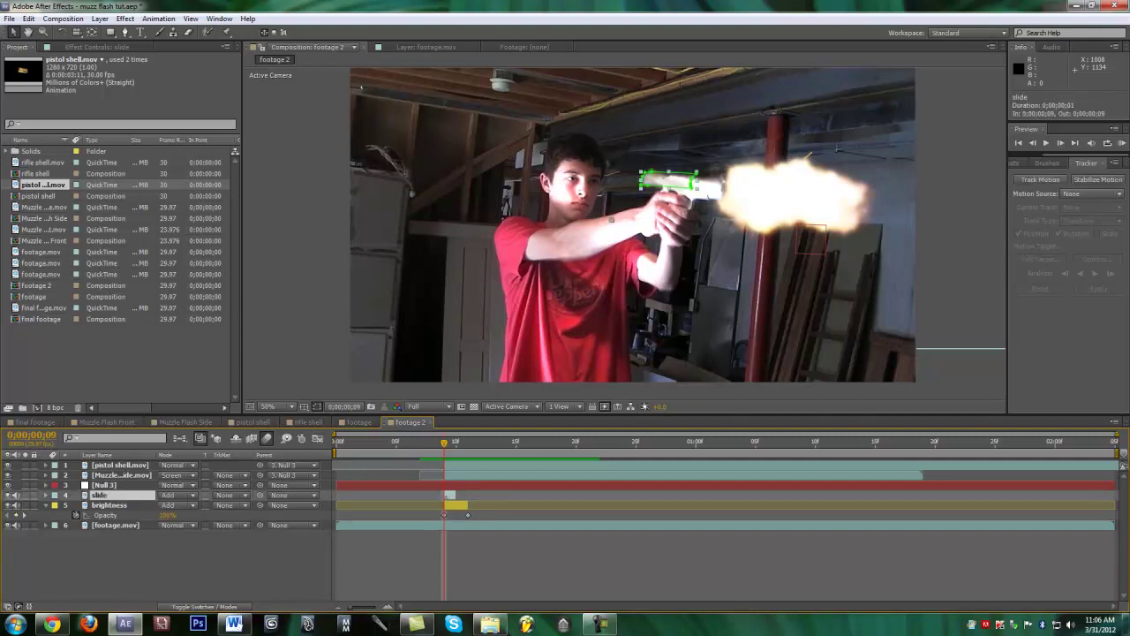
click(118, 476)
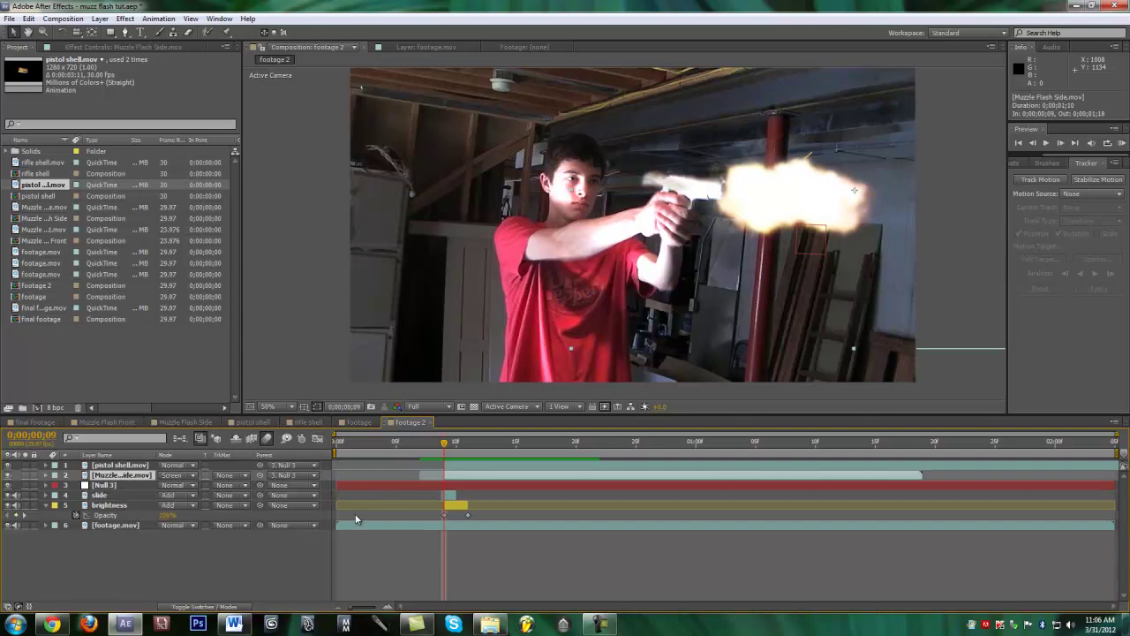
click(389, 605)
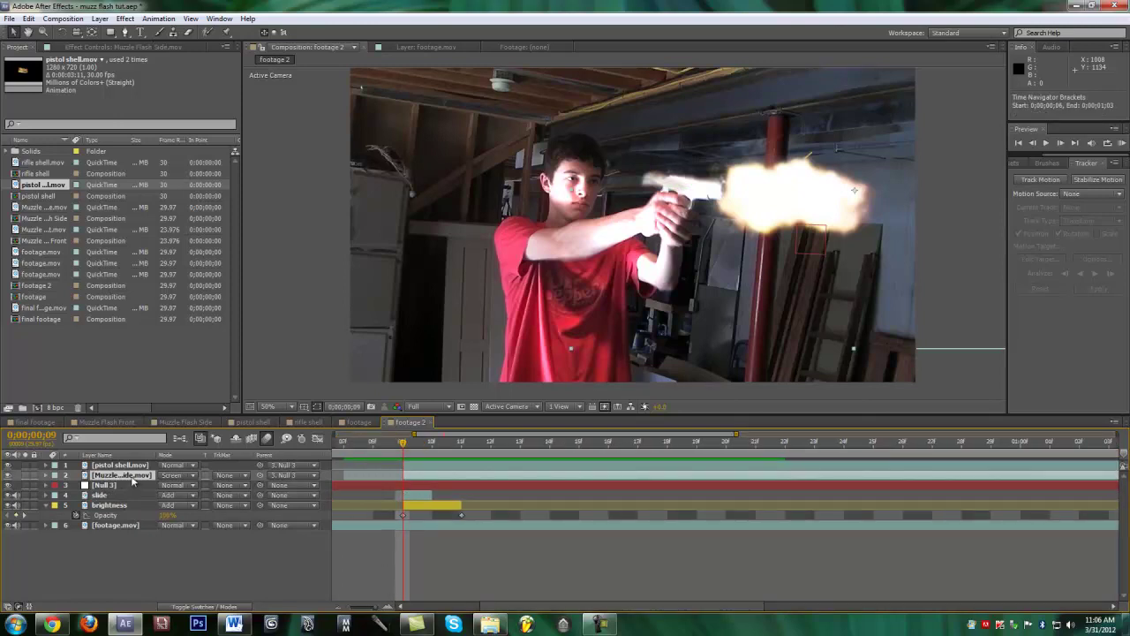
key(ctrl+d)
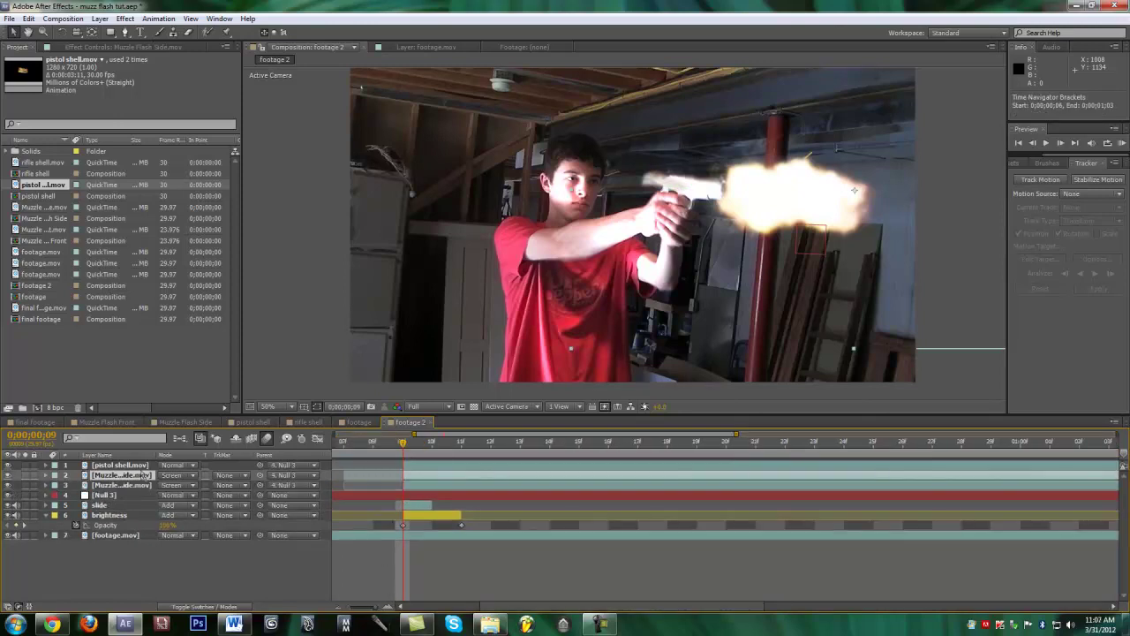
click(343, 607)
drag(920, 475, 455, 476)
drag(388, 606, 400, 606)
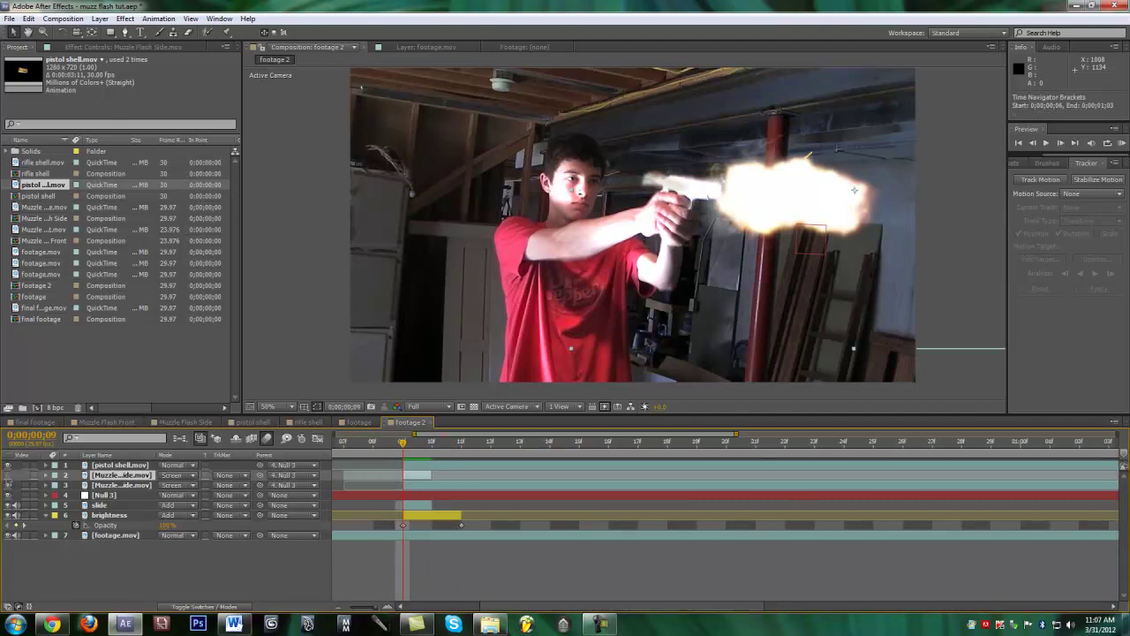
Find the Tint effect and apply it to the trimmed copy of the muzzle flash
click(1017, 164)
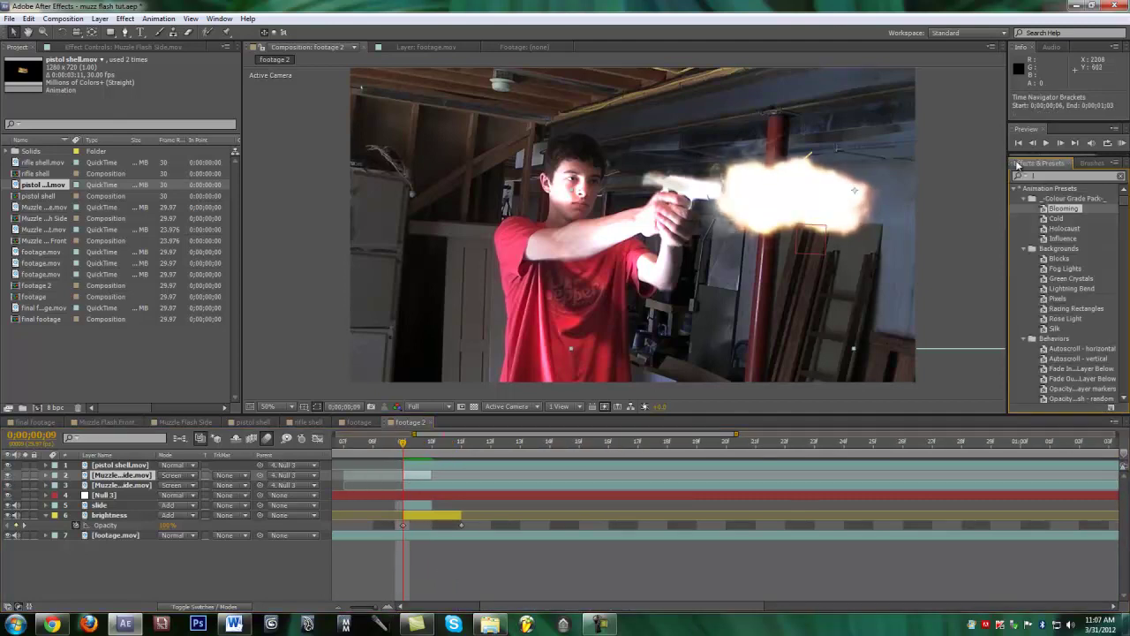
click(1057, 176)
click(1020, 177)
text(tint)
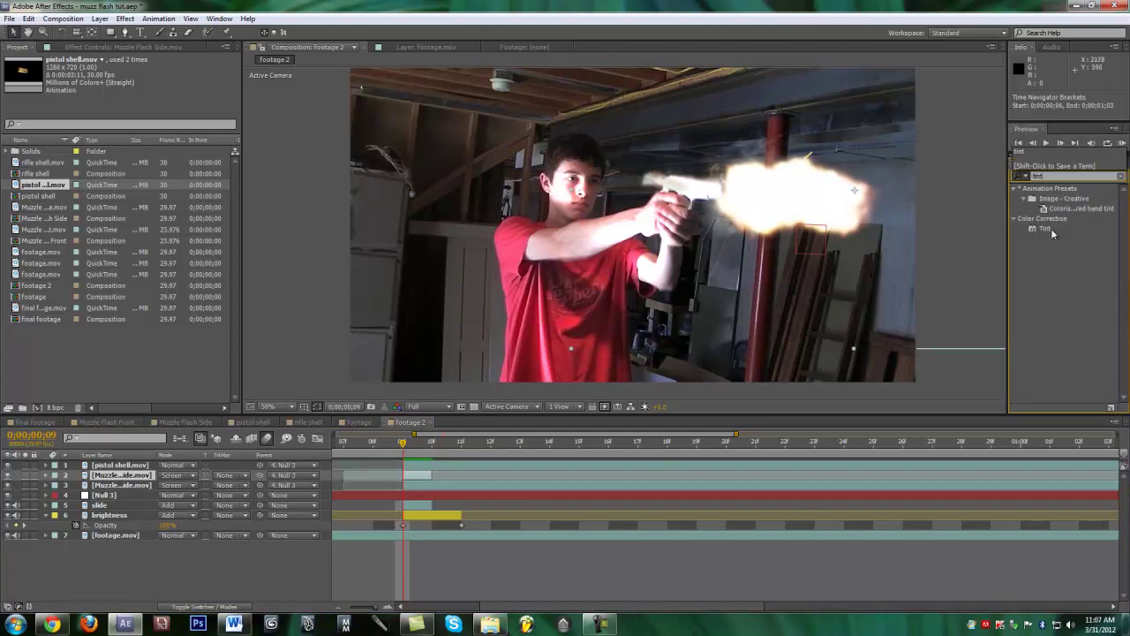
drag(1050, 228, 430, 477)
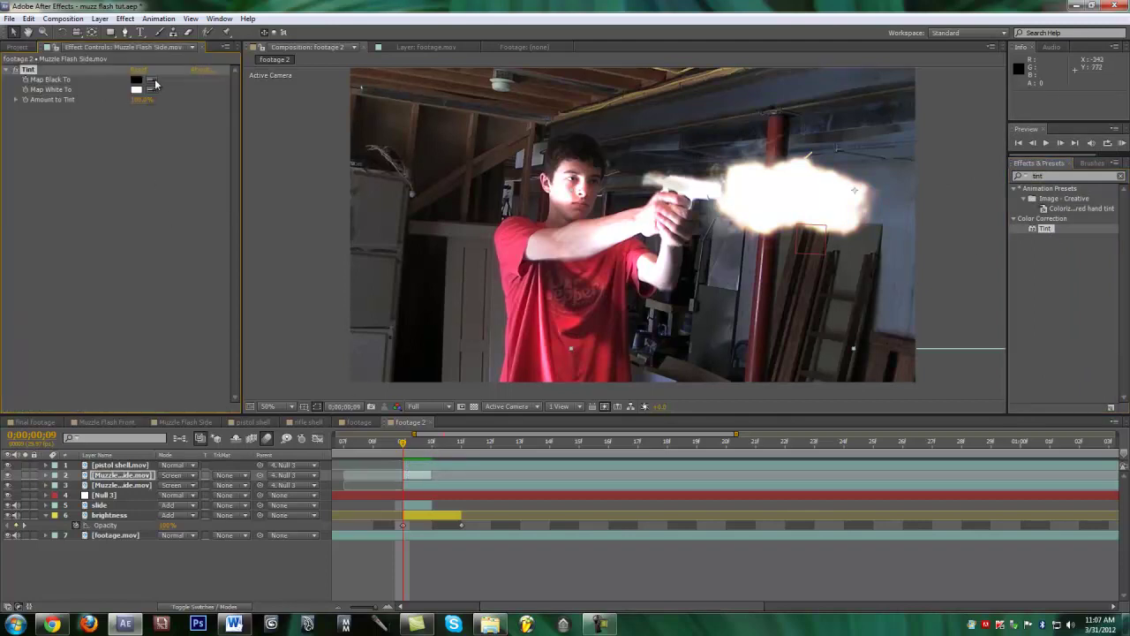
Map both the white and the black of the flash copy's Tint to a saturated orange, with the tint amount at 100%
click(141, 90)
drag(598, 485, 597, 500)
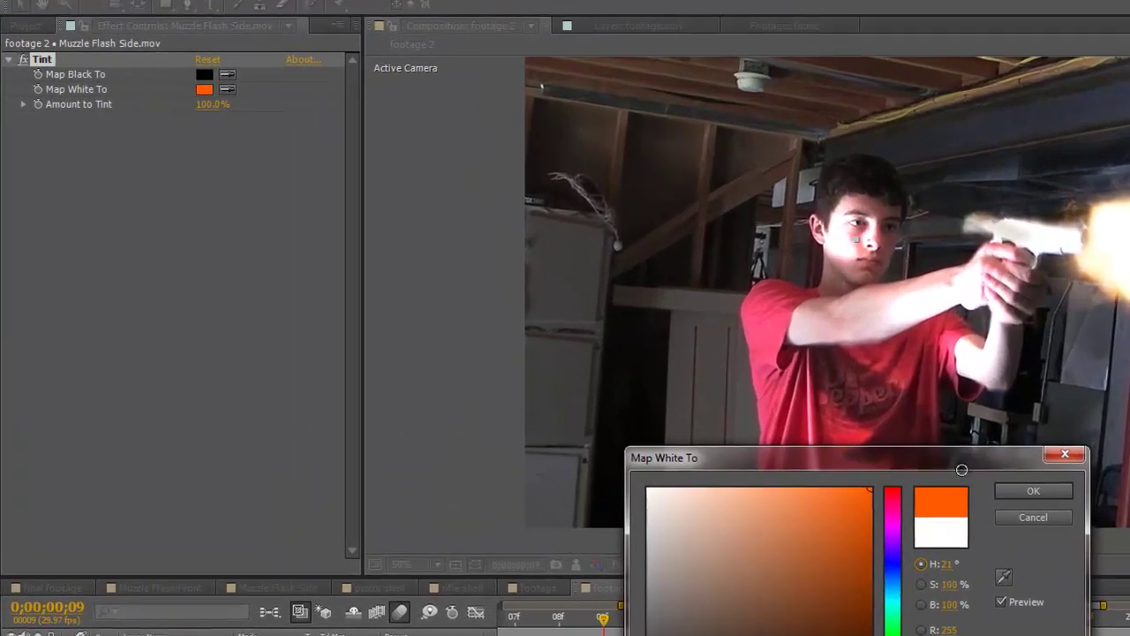
click(1024, 490)
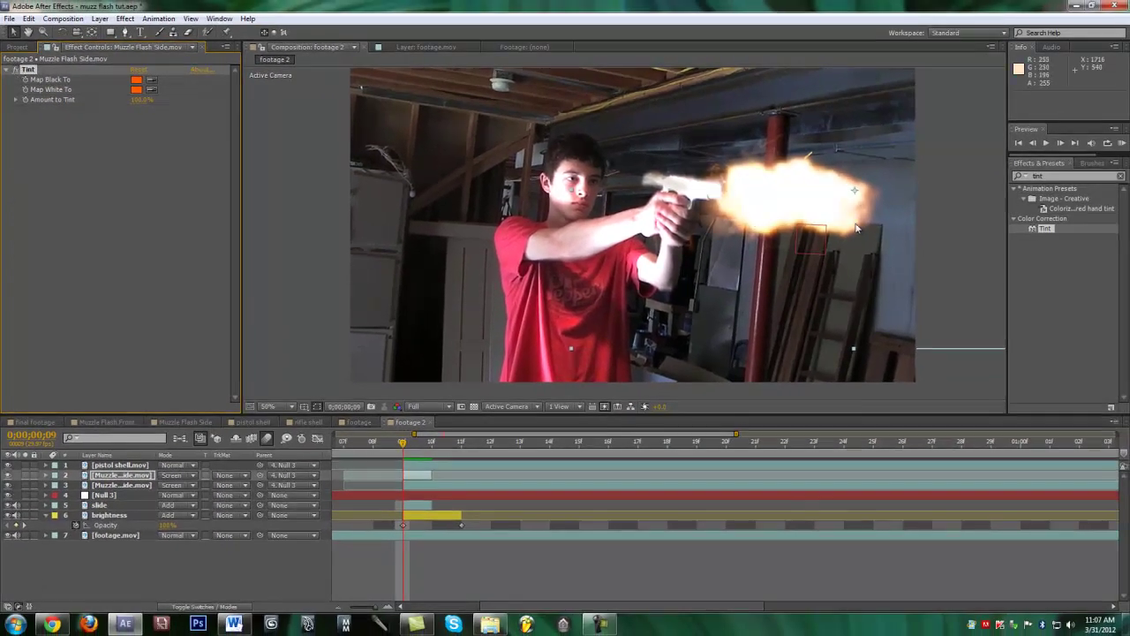
drag(139, 99, 132, 98)
click(126, 542)
Create a new composition-sized solid in a bright orange-red colour
click(98, 19)
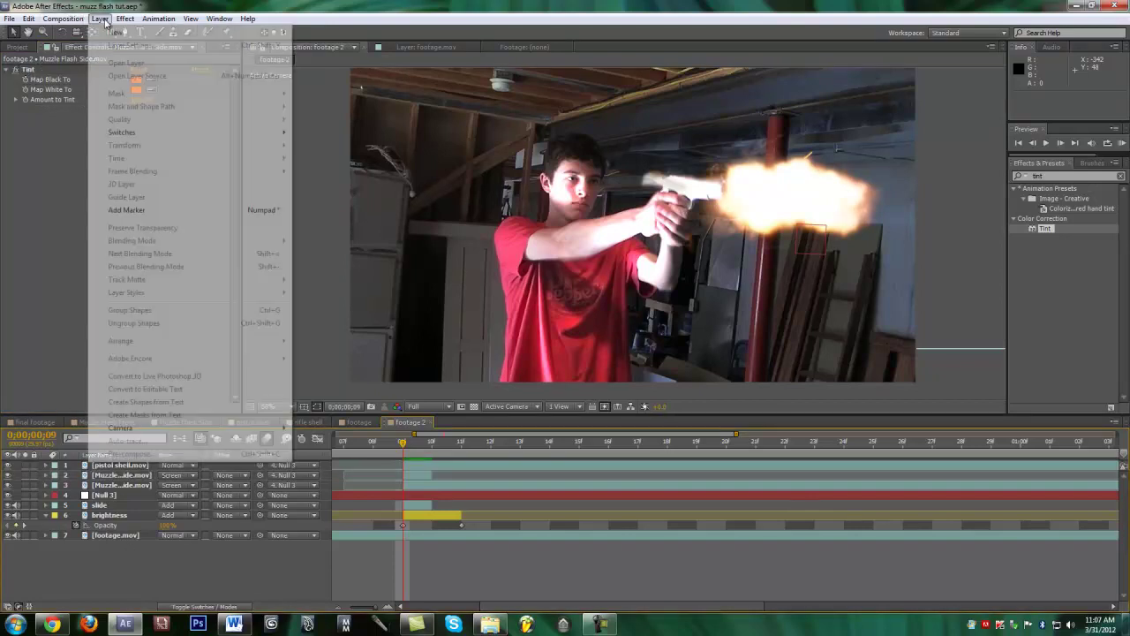
mouse_move(279, 34)
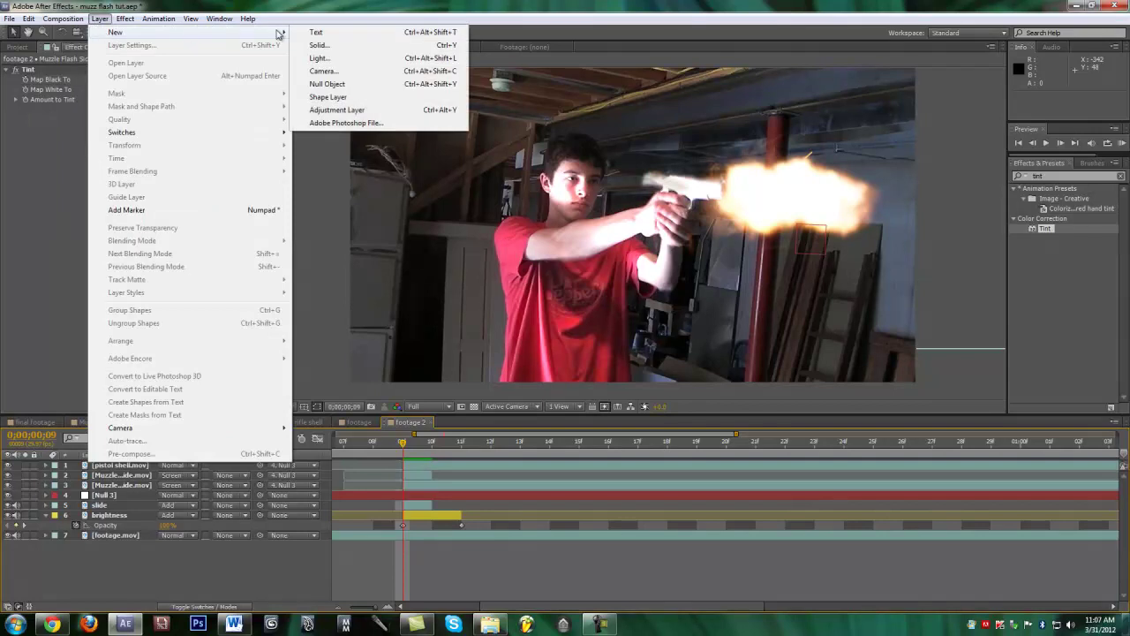
click(335, 45)
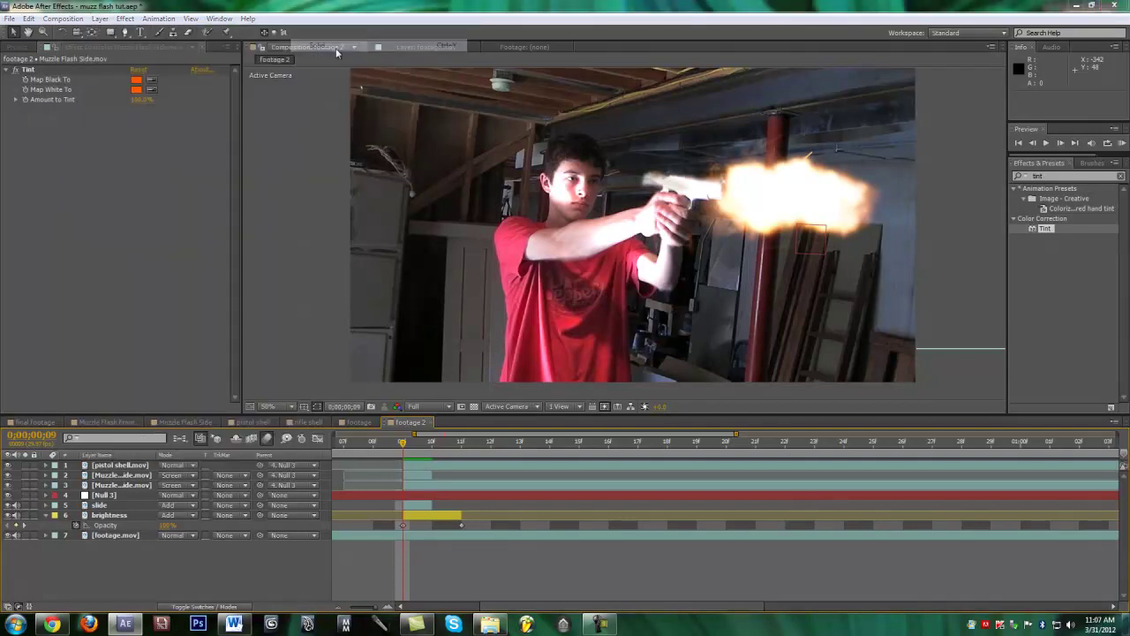
click(151, 394)
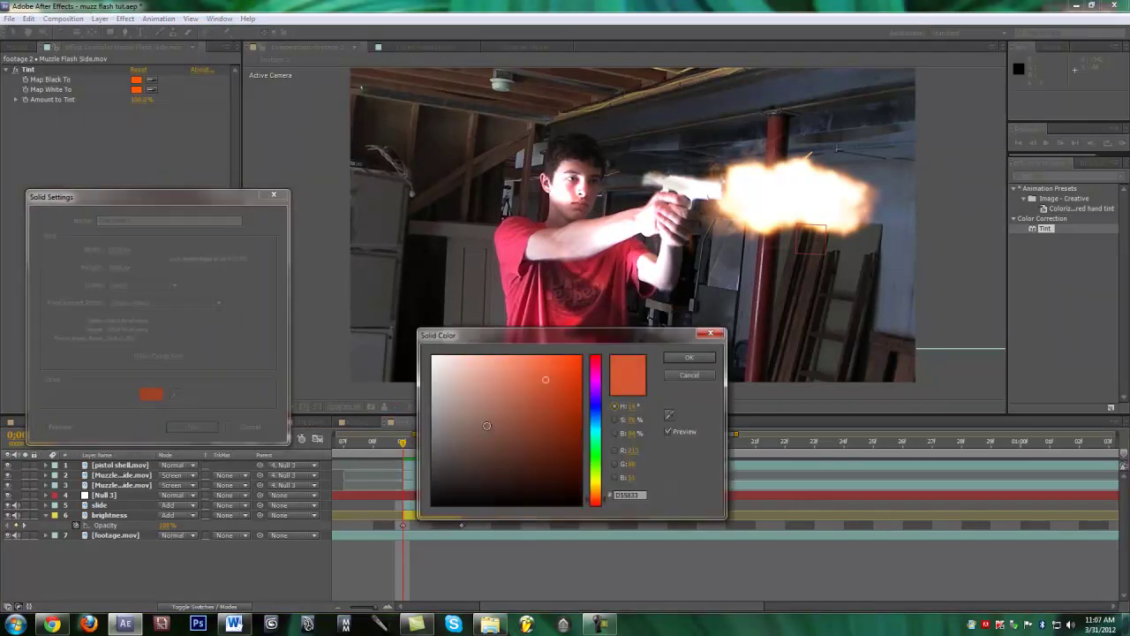
click(572, 377)
click(690, 357)
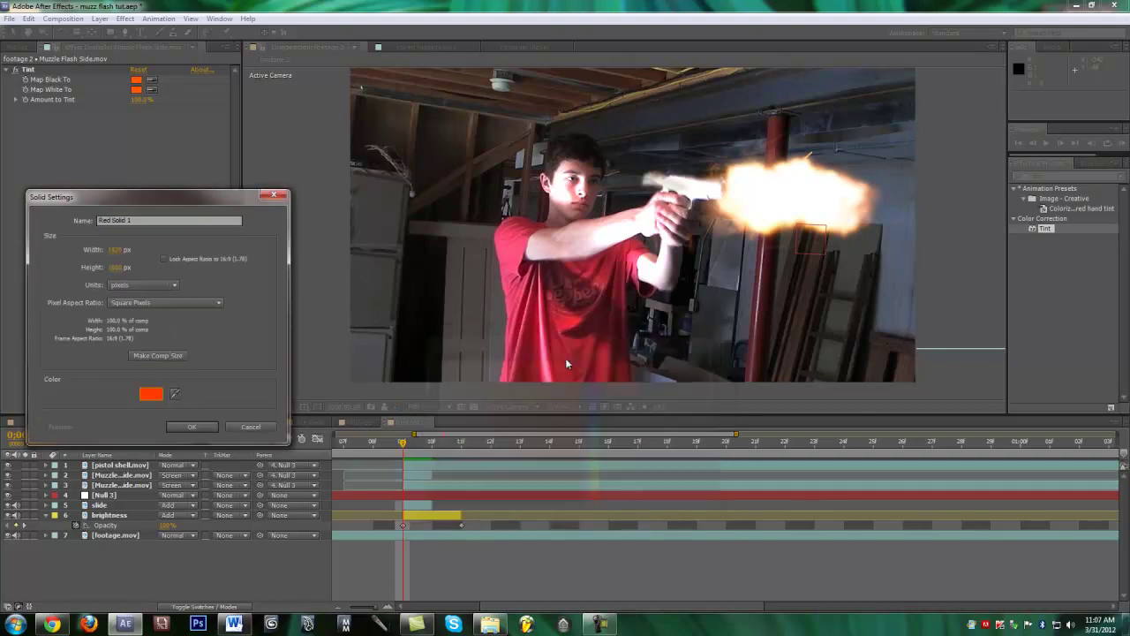
click(212, 428)
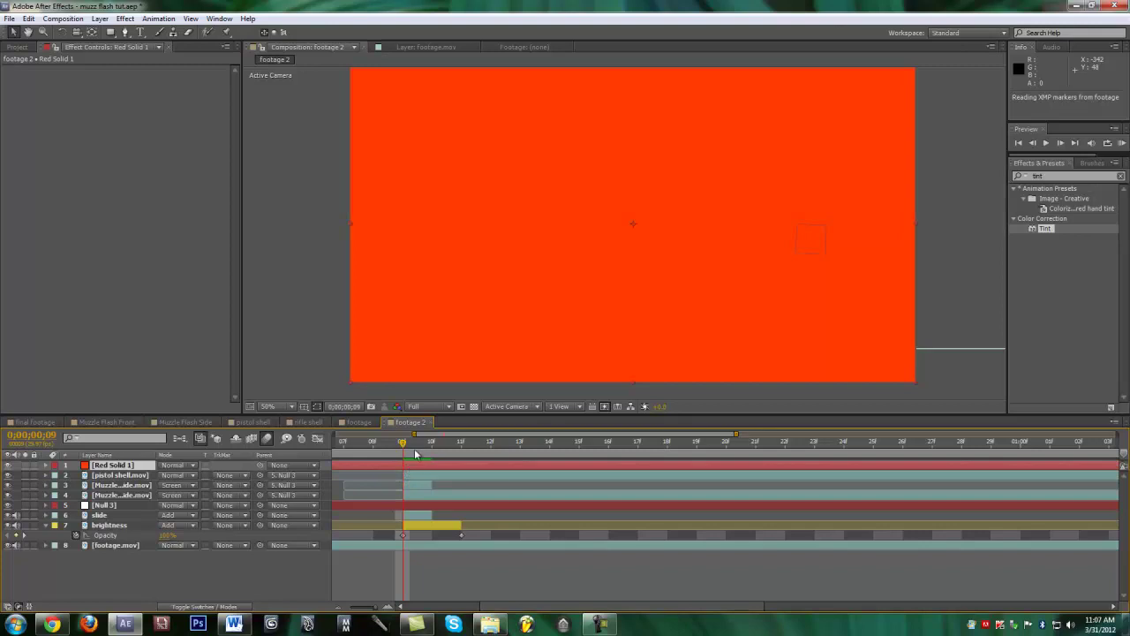
Trim the orange-red solid so it starts at frame 9 and ends at frame 10, matching the brightness layer
key(alt+bracketleft)
click(450, 447)
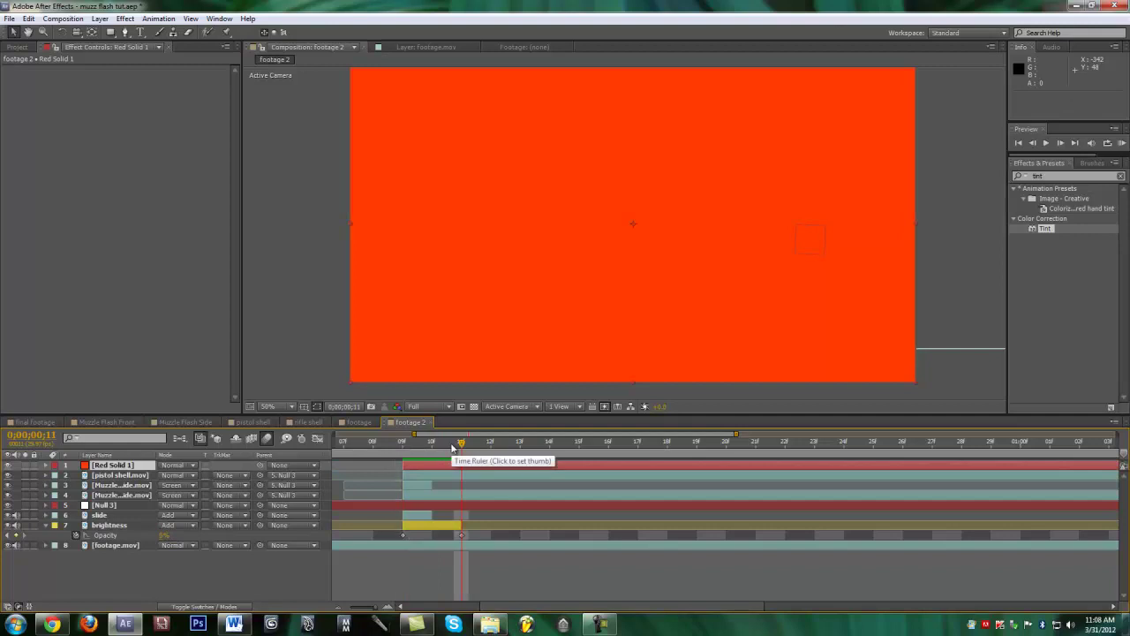
key(alt+bracketright)
drag(490, 464, 416, 451)
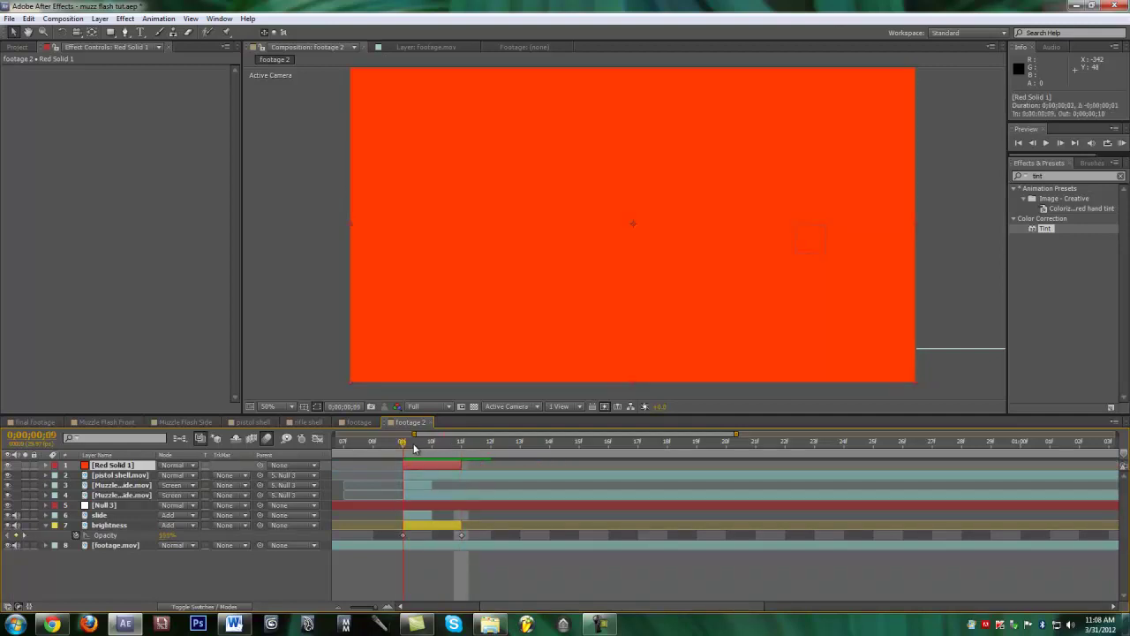
Keyframe the solid's opacity from 100% at frame 9 to 0% at frame 11 and set its blending mode to Add
key(t)
click(76, 475)
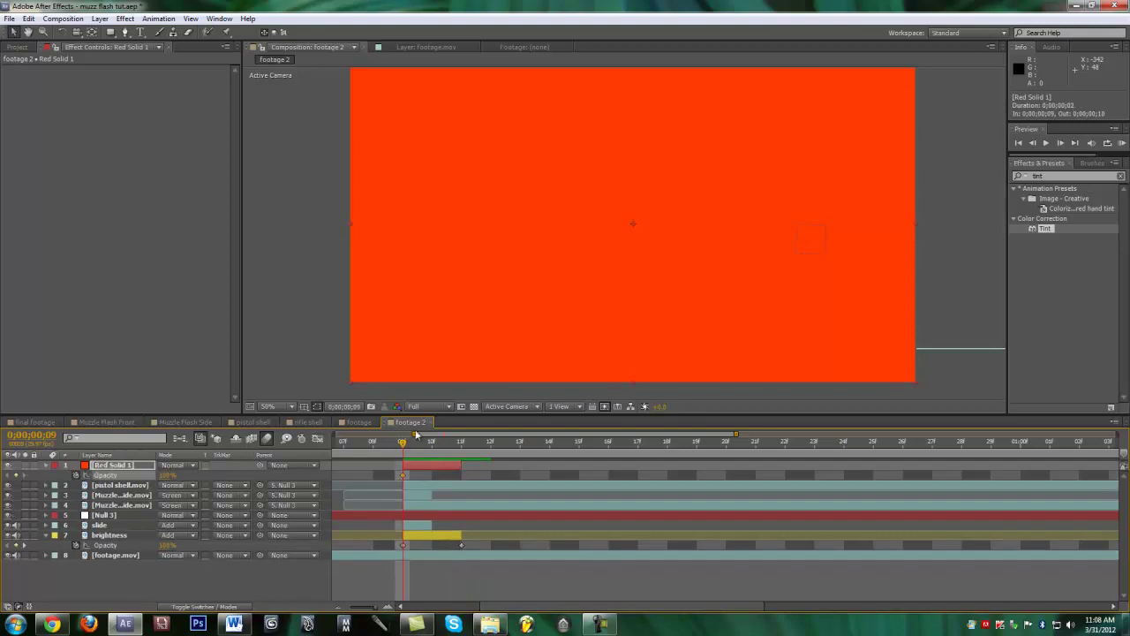
drag(402, 445, 461, 446)
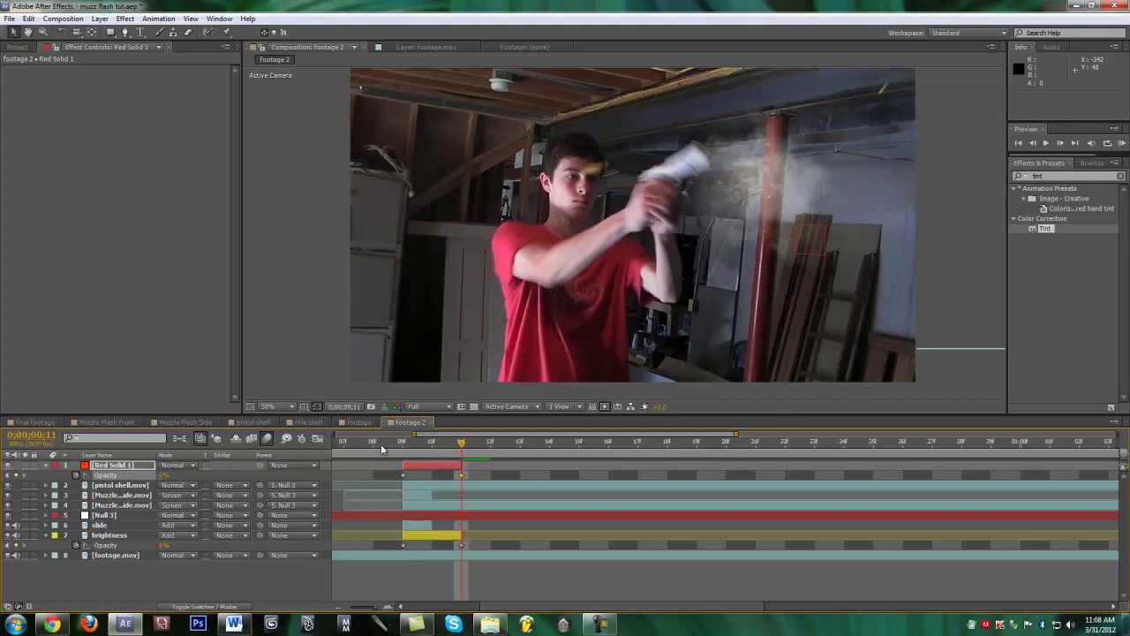
drag(462, 446, 403, 444)
click(173, 465)
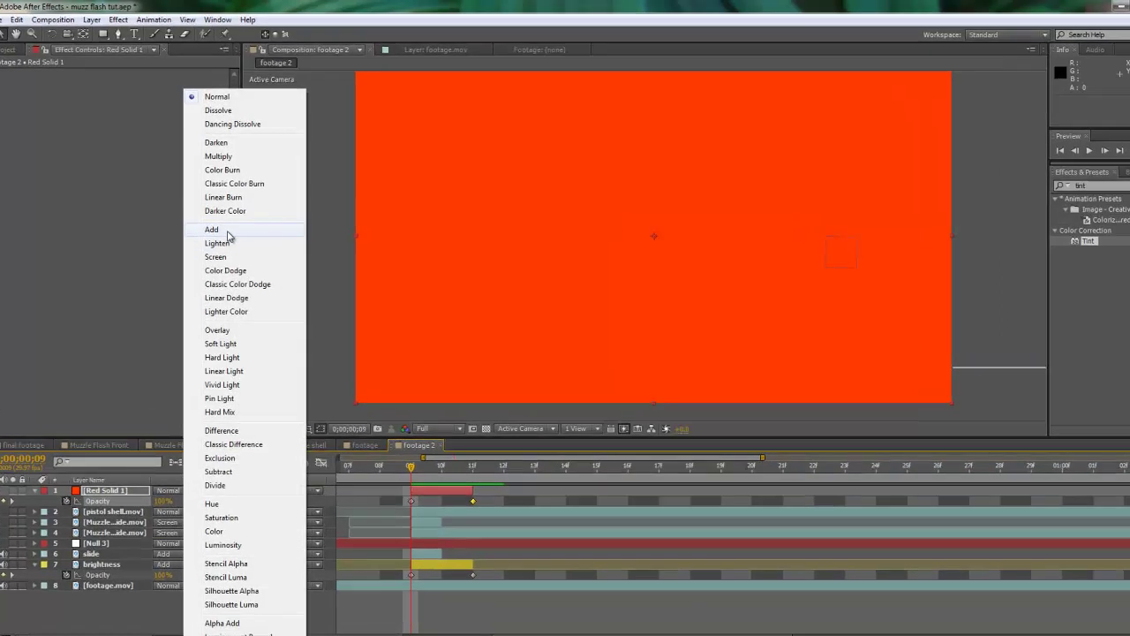
click(230, 219)
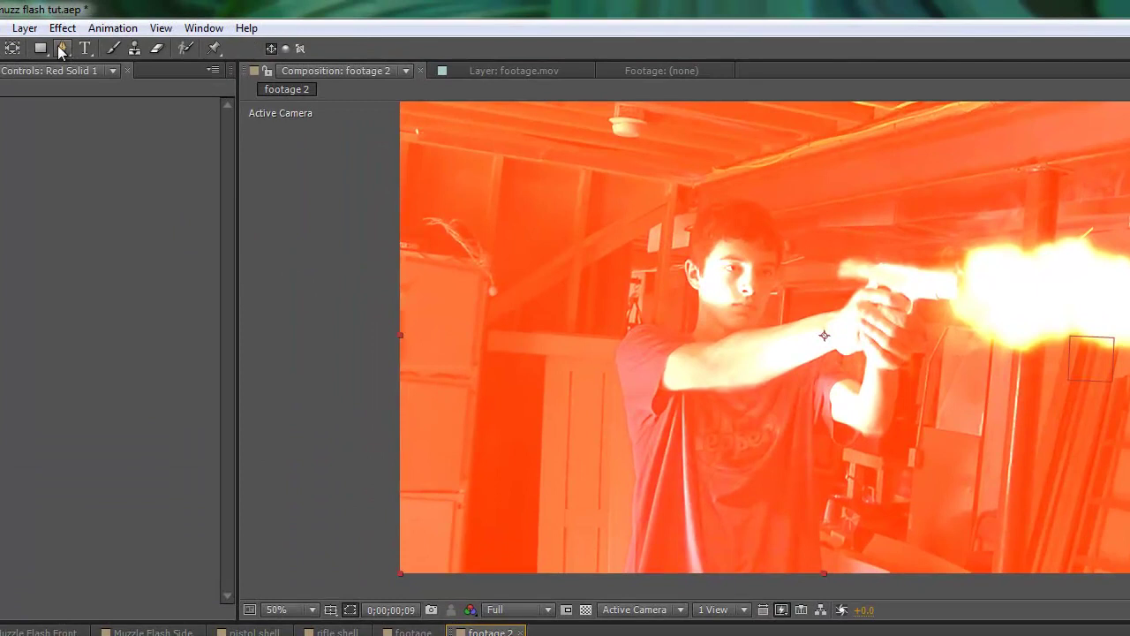
Draw a Pen mask around the lit part of the face on the solid and feather it by about 154 pixels
click(62, 50)
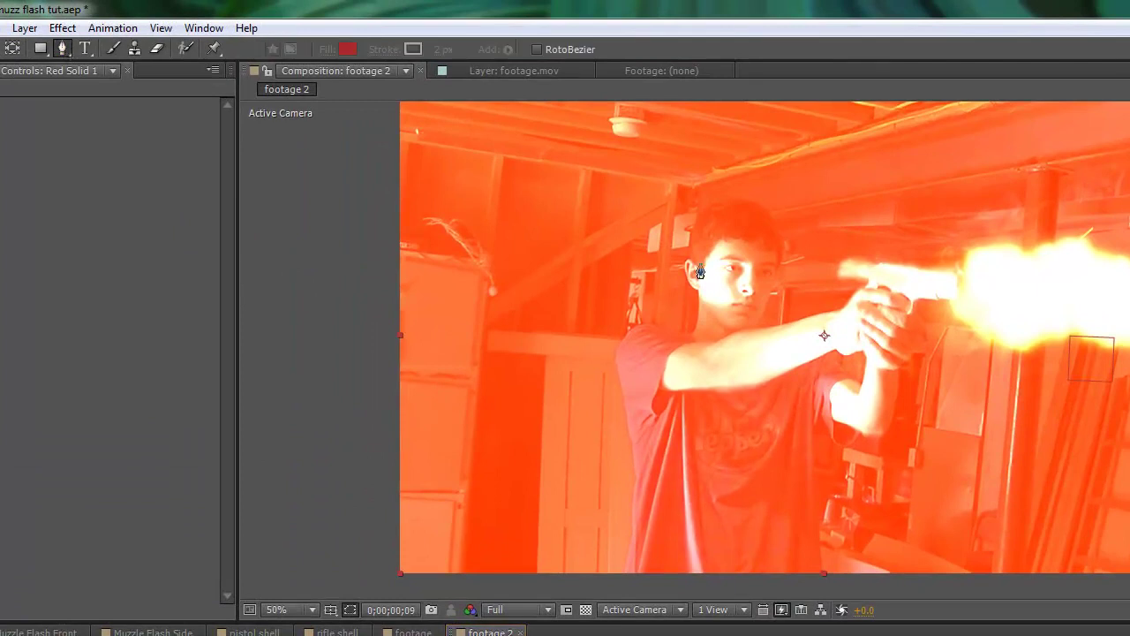
click(726, 326)
click(709, 305)
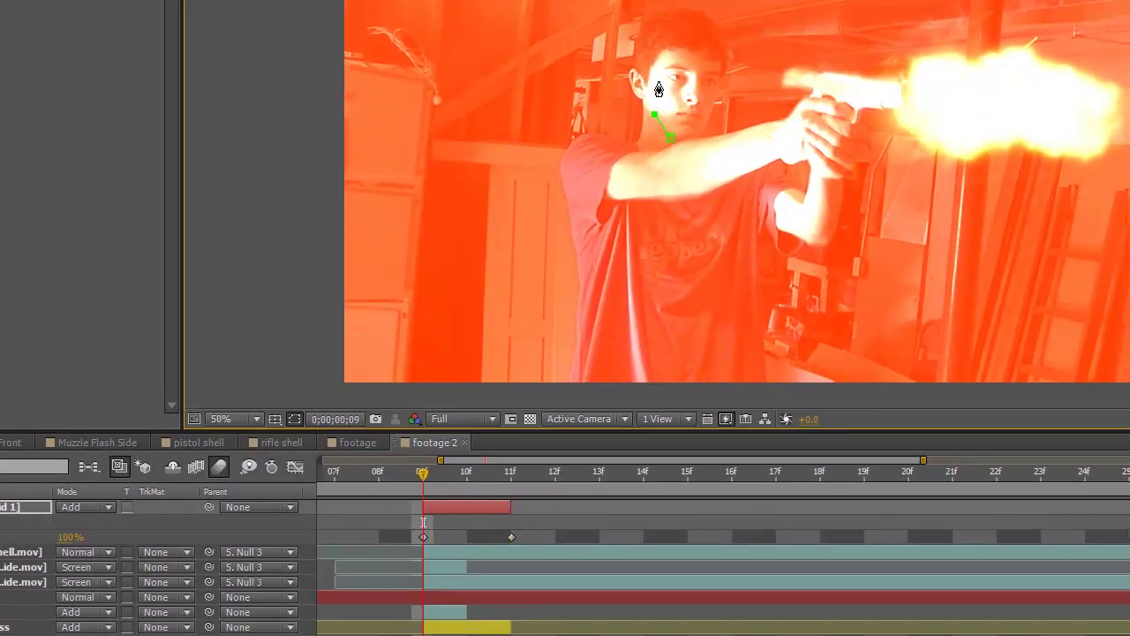
click(658, 79)
click(683, 60)
click(714, 67)
click(700, 123)
click(686, 138)
click(671, 137)
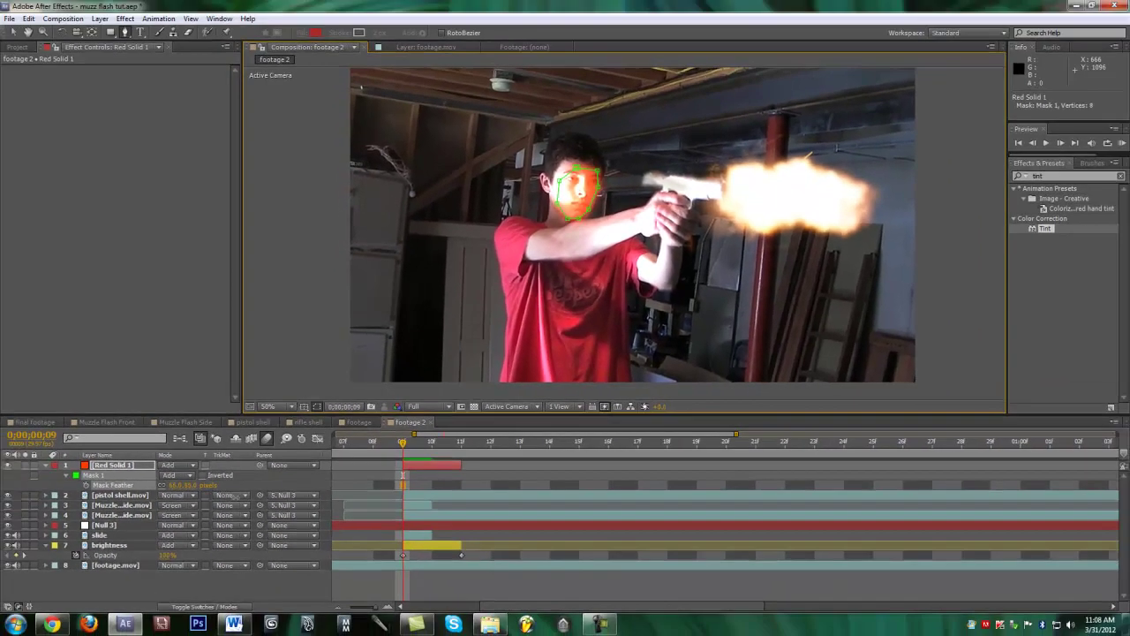
drag(180, 485, 203, 484)
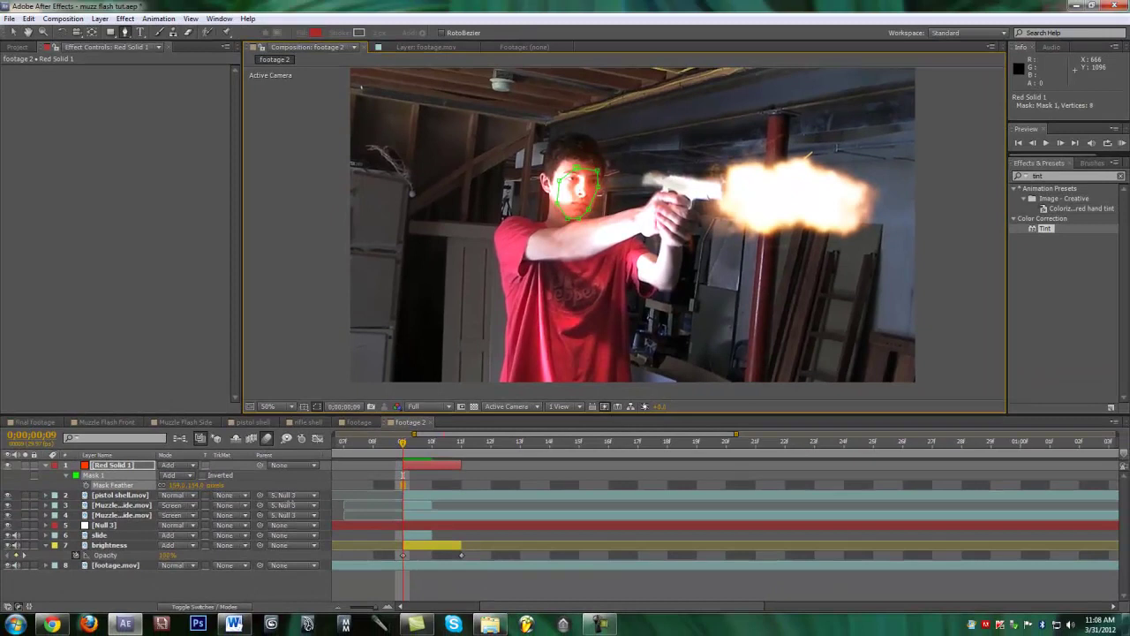
Draw a second closed mask on the solid around the hands and the front of the pistol
click(692, 182)
click(667, 181)
click(659, 196)
click(657, 219)
click(664, 235)
click(683, 232)
click(688, 196)
click(707, 186)
click(702, 180)
click(696, 180)
click(692, 182)
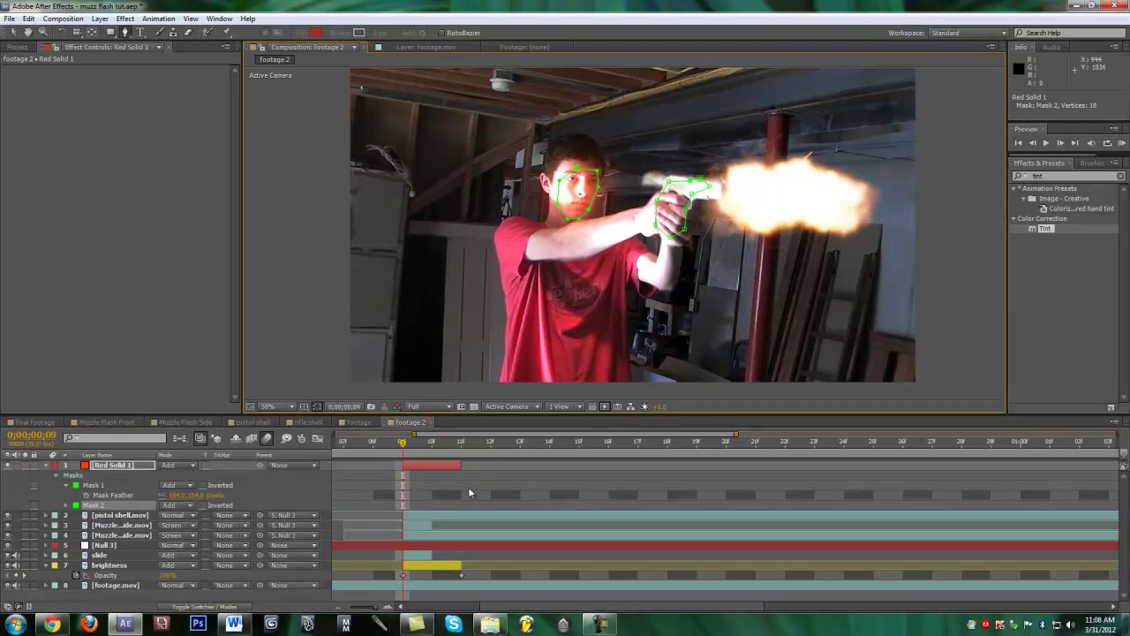
Feather the solid's hands-and-pistol mask by about 173 pixels and reduce the face mask's feather to about 96 pixels
key(f)
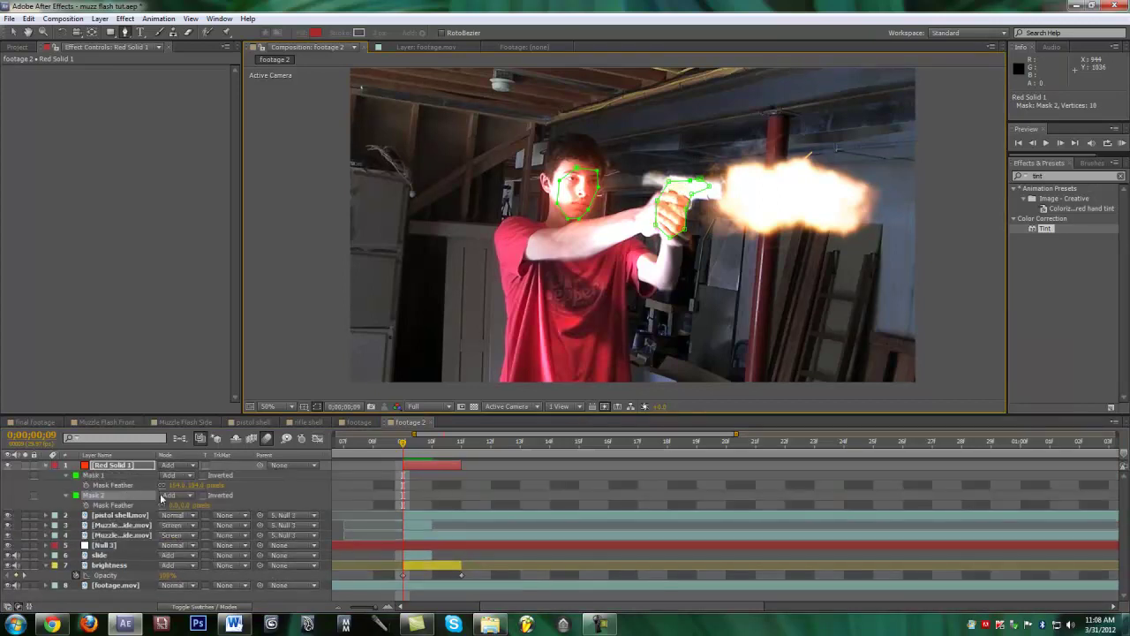
drag(216, 506, 266, 507)
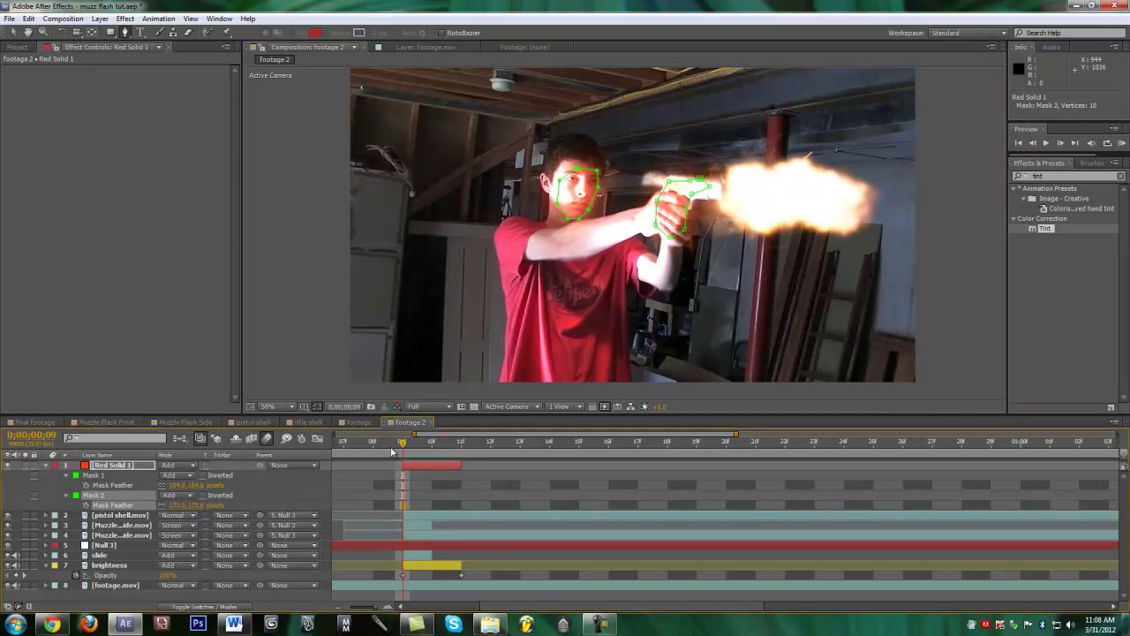
drag(189, 484, 172, 484)
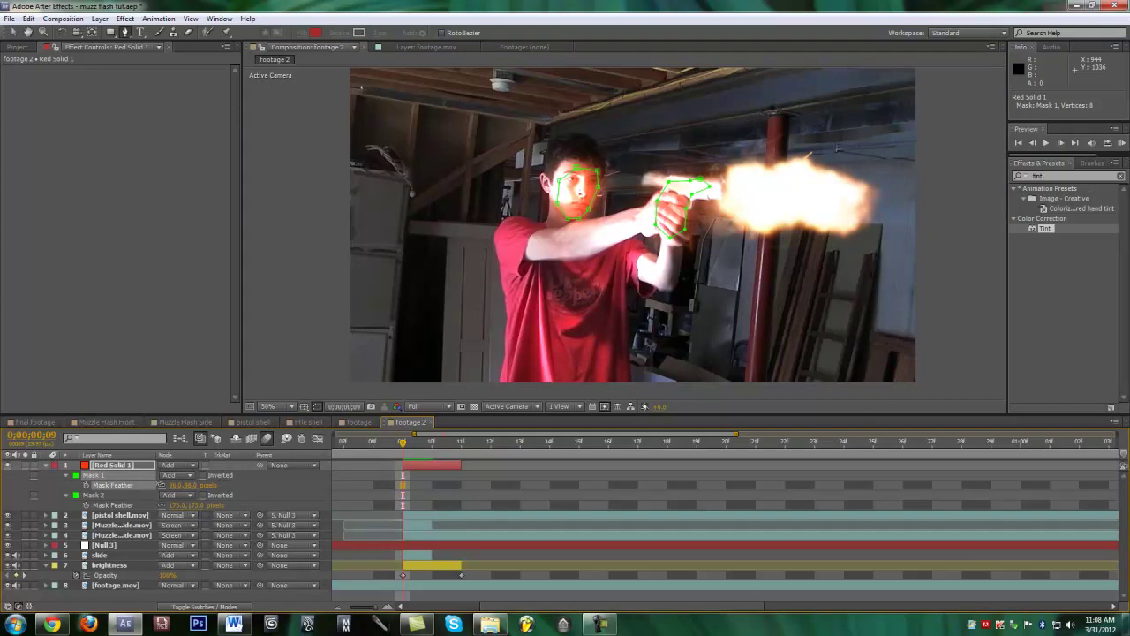
Lower the solid's opacity at frame 9 to 50% after trying 70%, and scrub around the flash to check the glow
key(t)
click(167, 475)
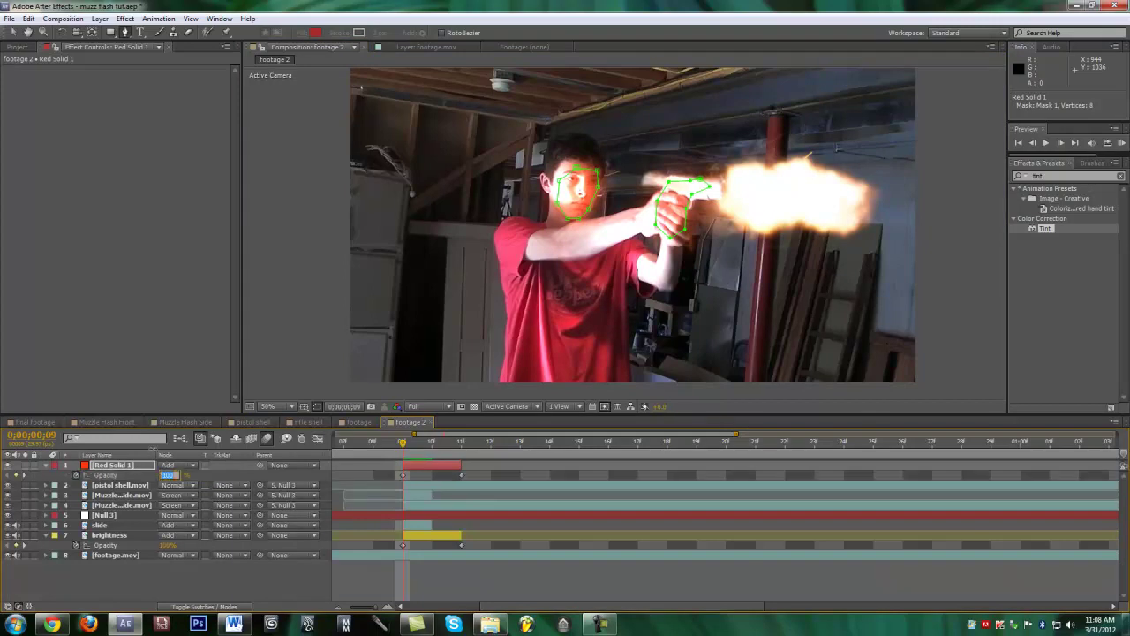
key(Return)
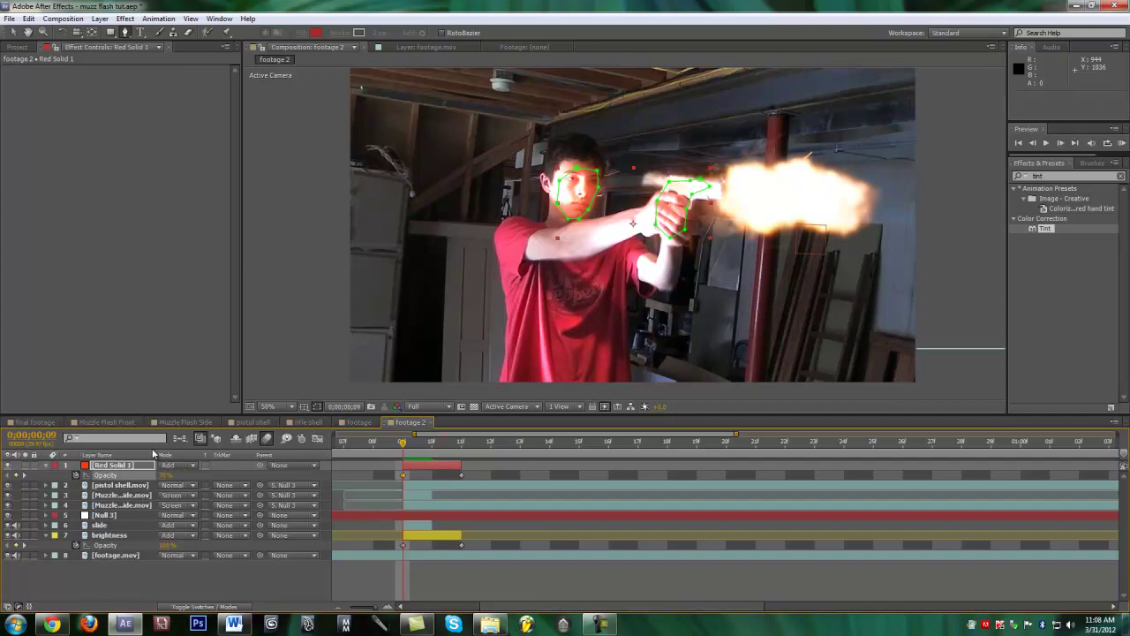
click(165, 475)
text(50)
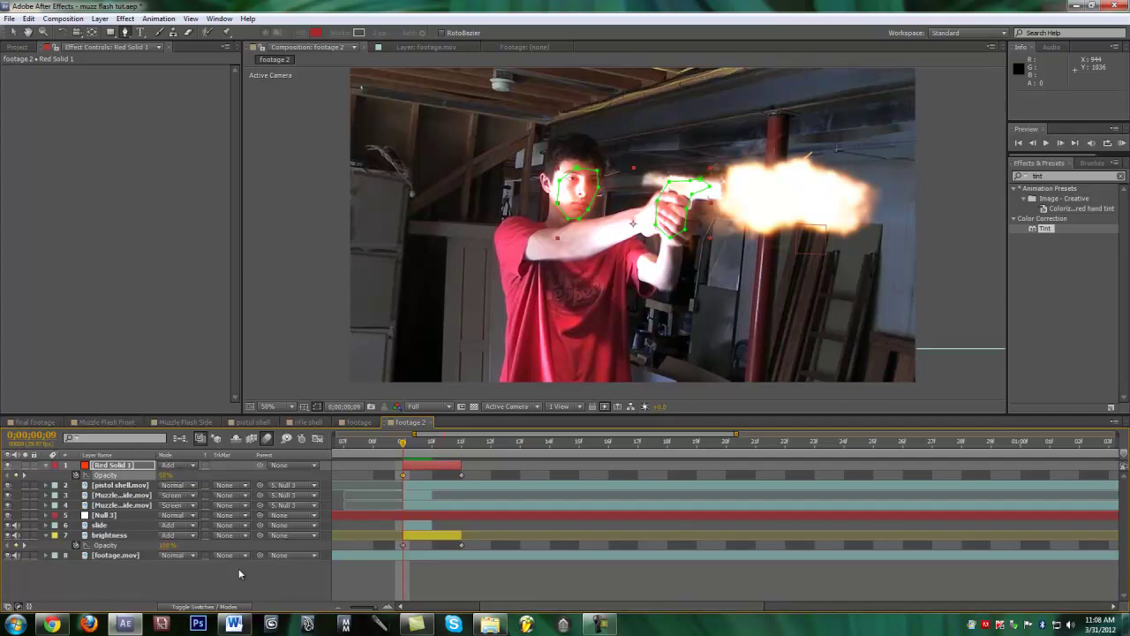
key(Return)
drag(397, 444, 399, 454)
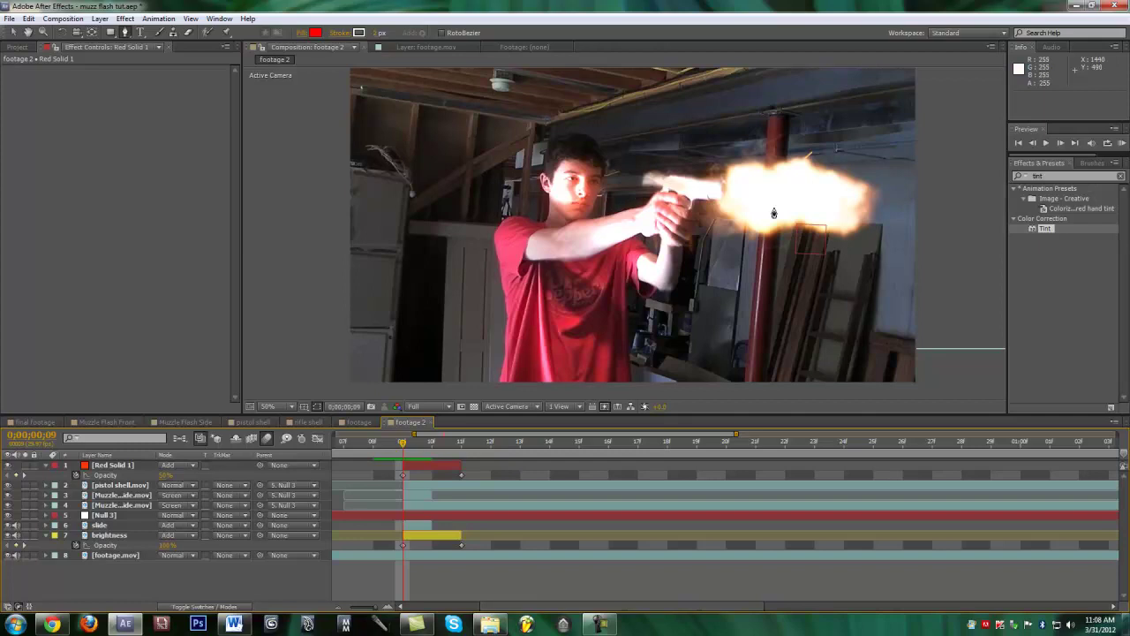
Try bright green (00FF18) for both tint colours on the upper Muzzle Flash Side layer
click(119, 495)
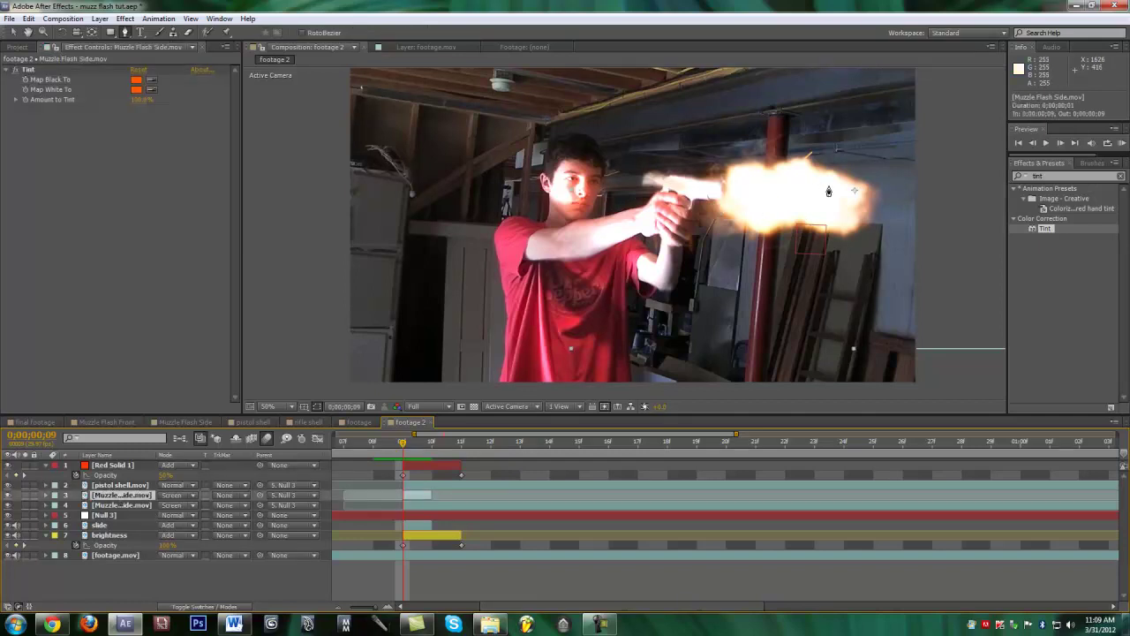
click(7, 495)
click(7, 495)
click(136, 90)
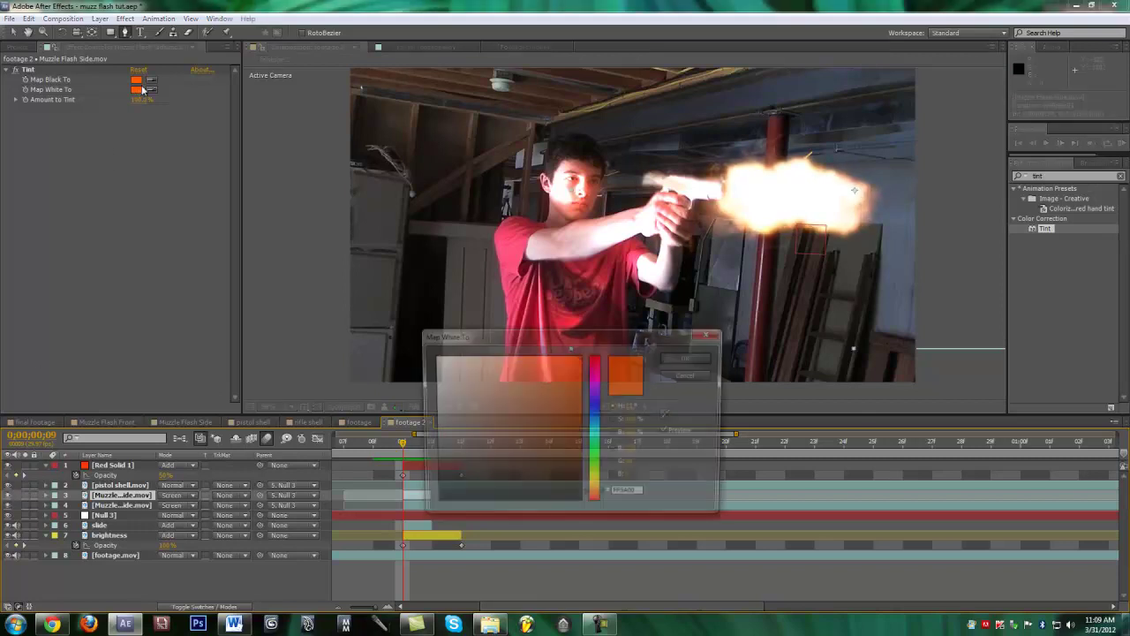
click(600, 452)
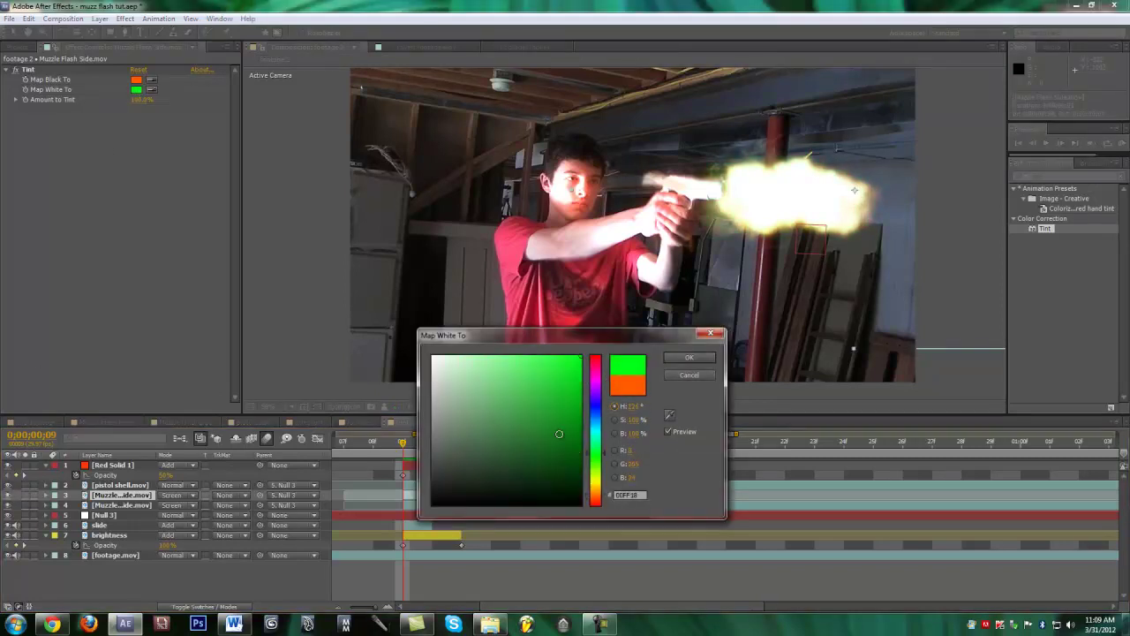
click(689, 359)
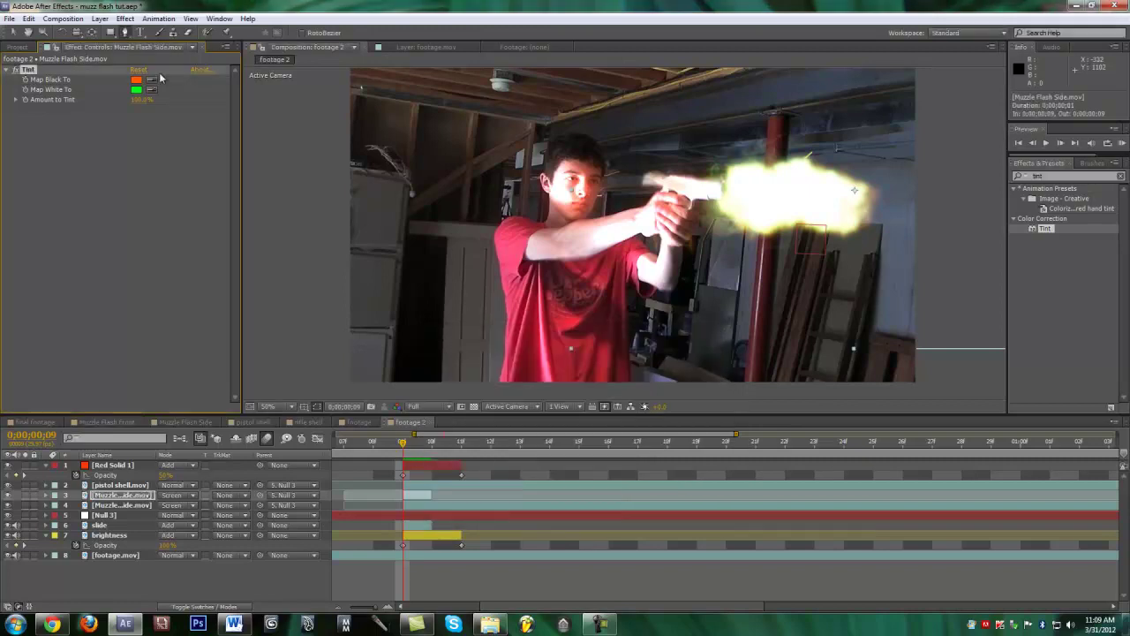
click(136, 92)
Try red (FF1200) for both the Map White To and Map Black To colours of the flash's tint
click(138, 90)
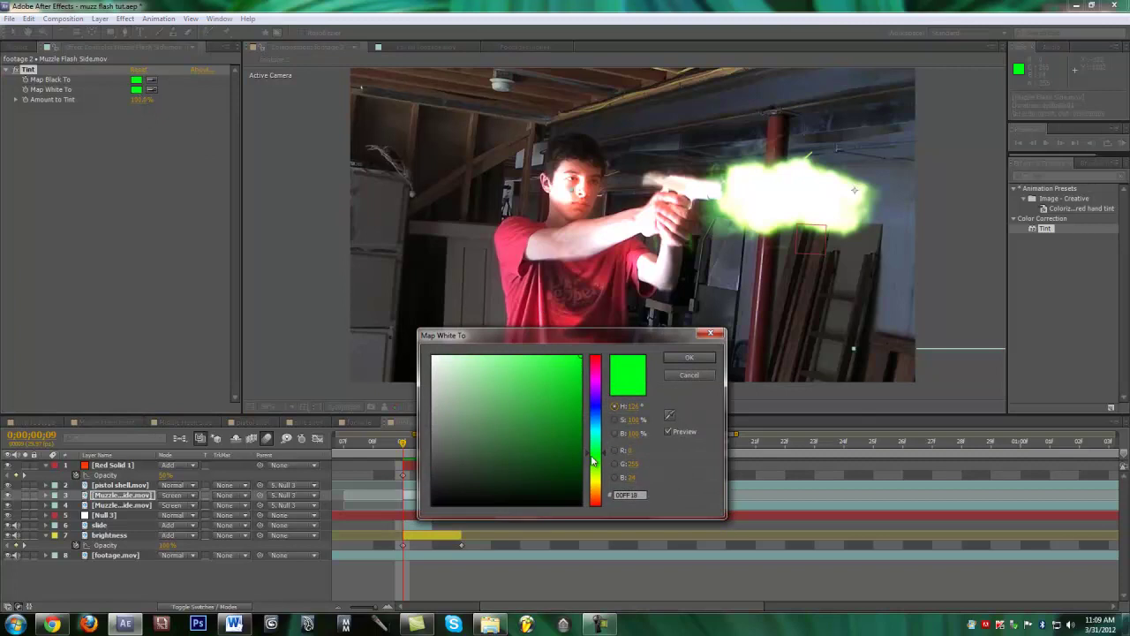
click(596, 500)
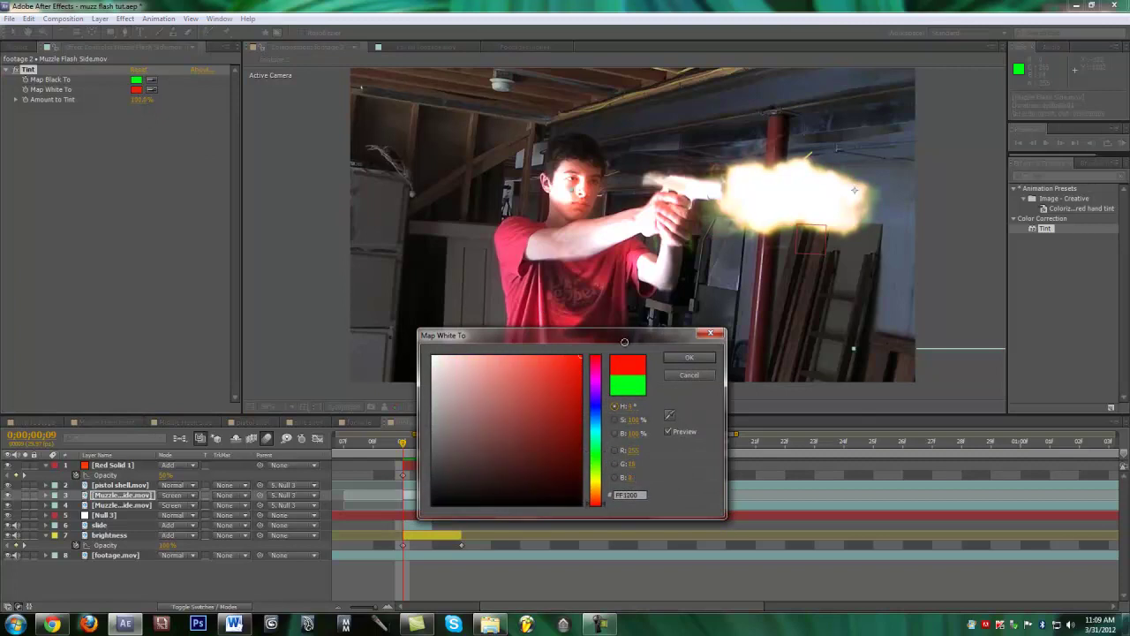
click(685, 357)
click(152, 79)
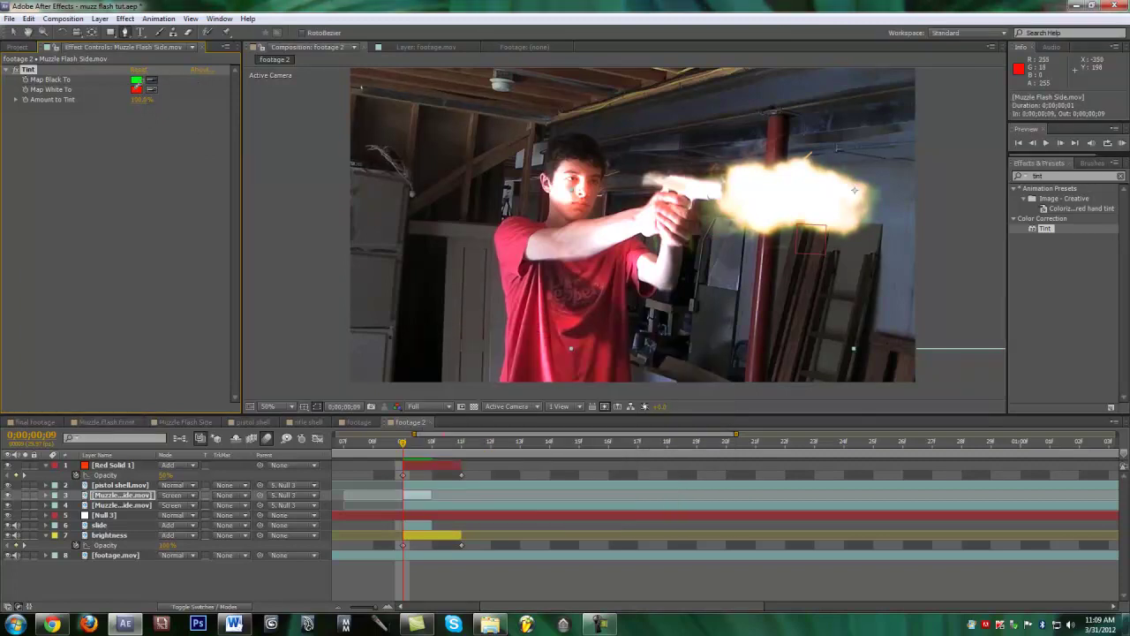
click(137, 90)
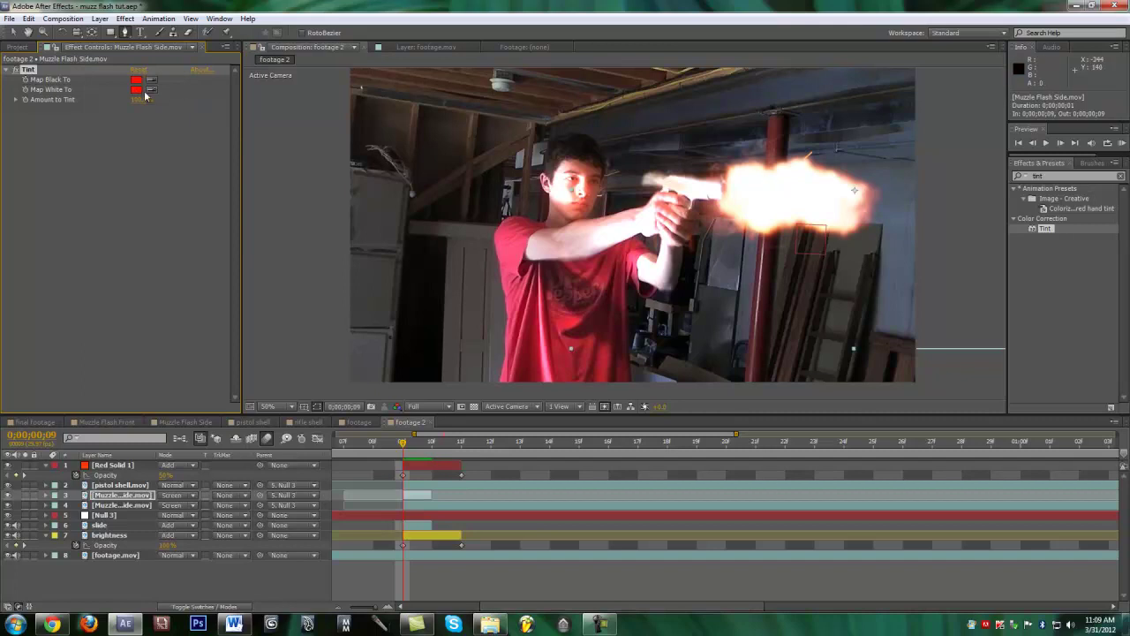
Set both tint colours of the flash layer to orange and lower Amount to Tint to 75%
click(137, 89)
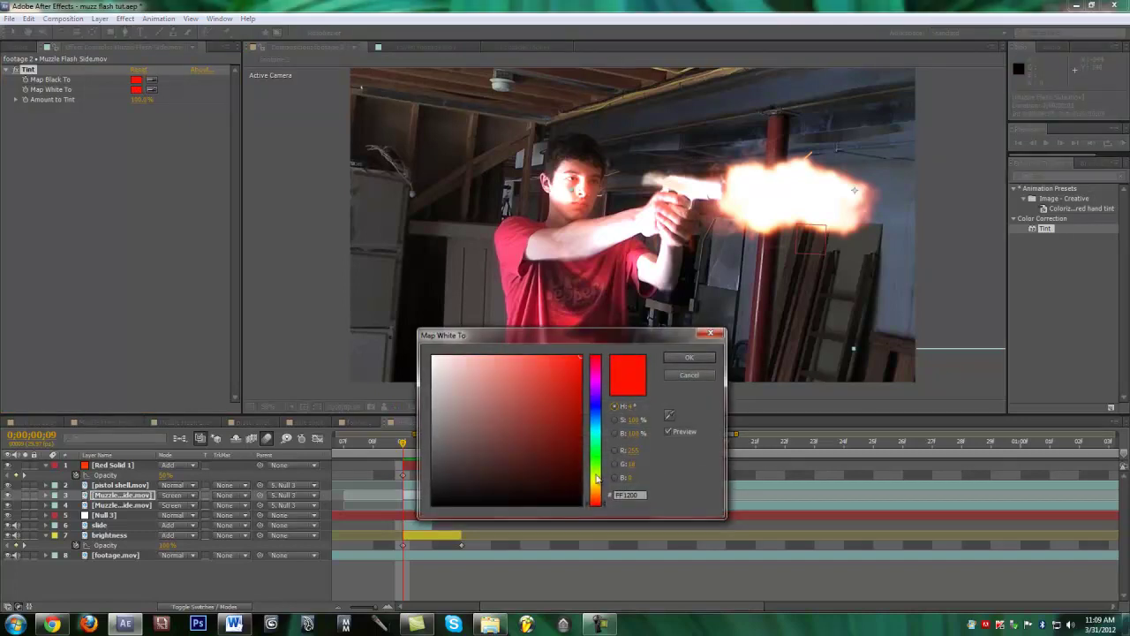
drag(599, 499, 599, 491)
click(690, 356)
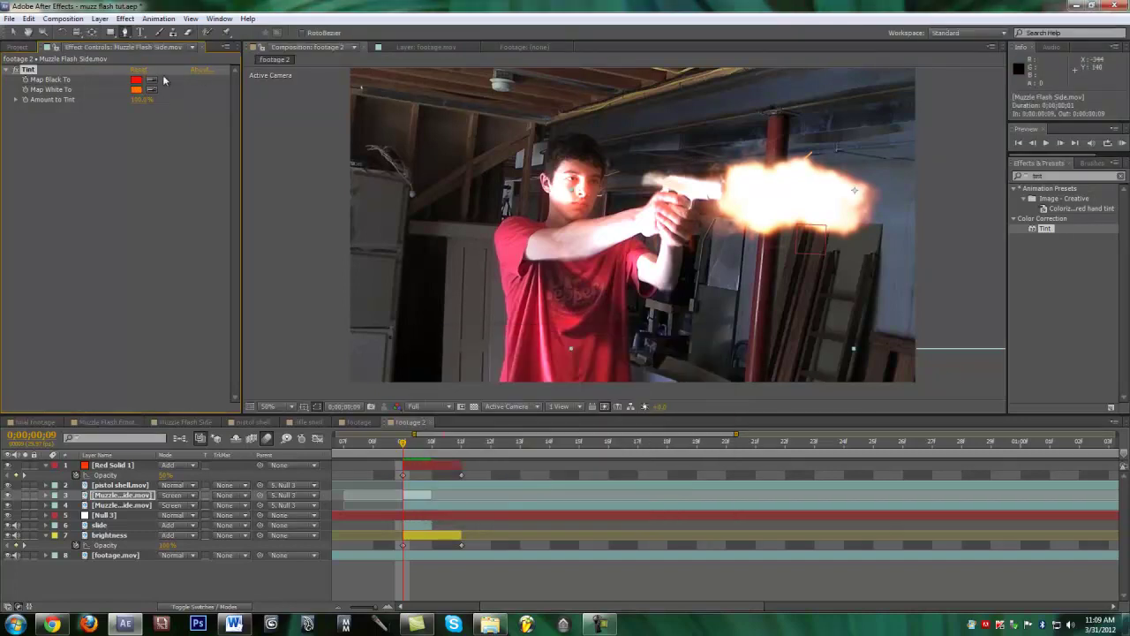
click(136, 89)
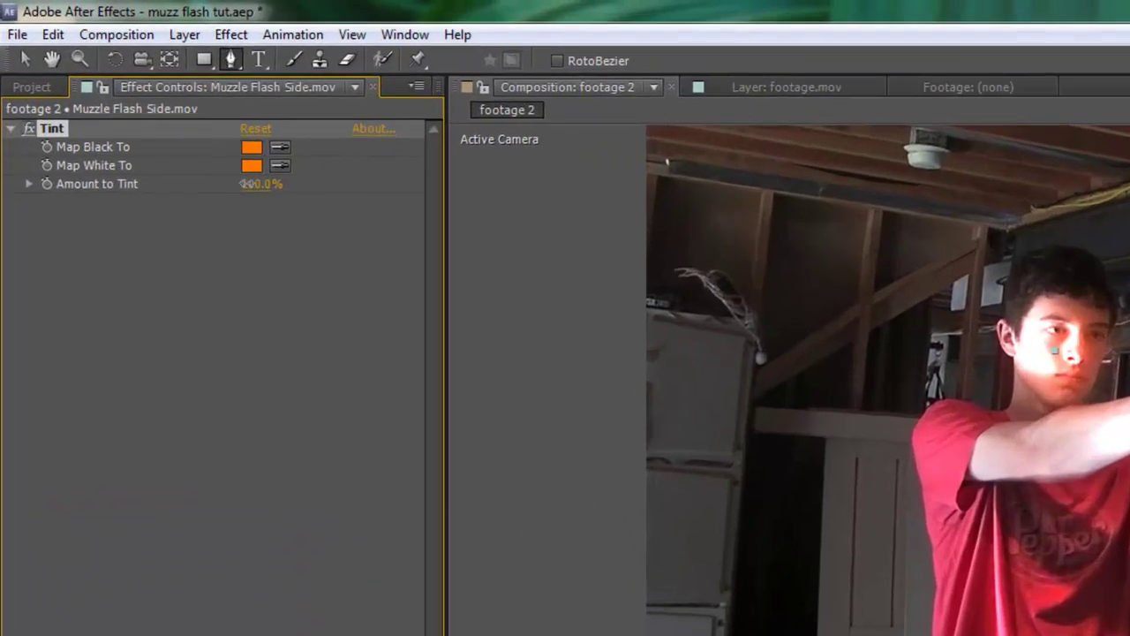
drag(139, 99, 124, 97)
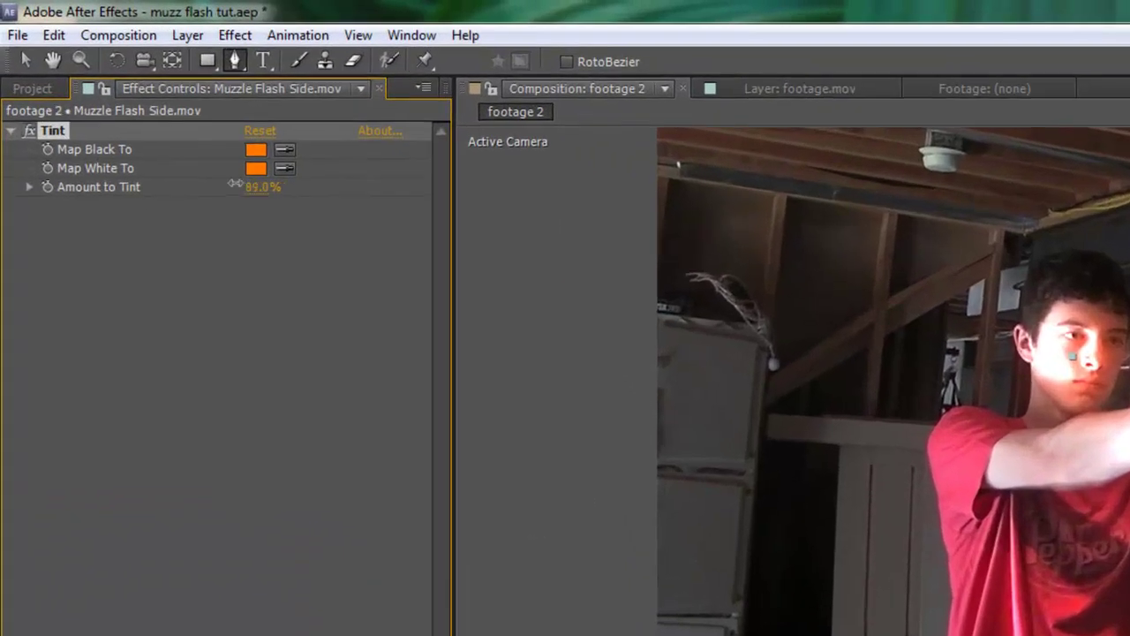
drag(234, 182, 213, 178)
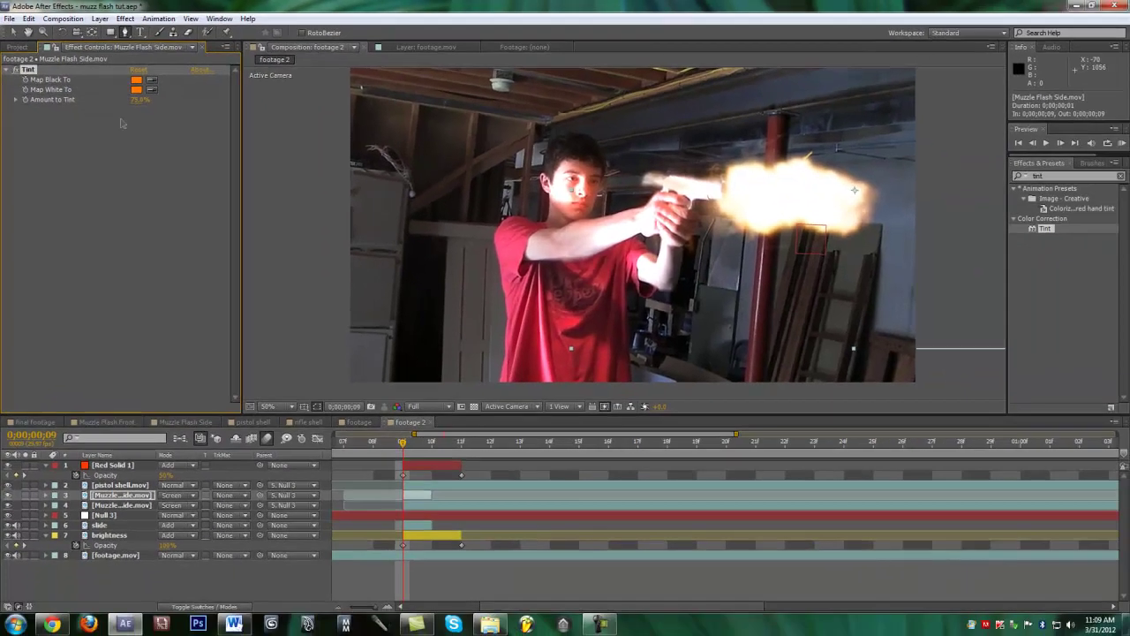
Try duplicating the flash's Tint effect and the upper Muzzle Flash Side layer, deleting each copy
key(ctrl+d)
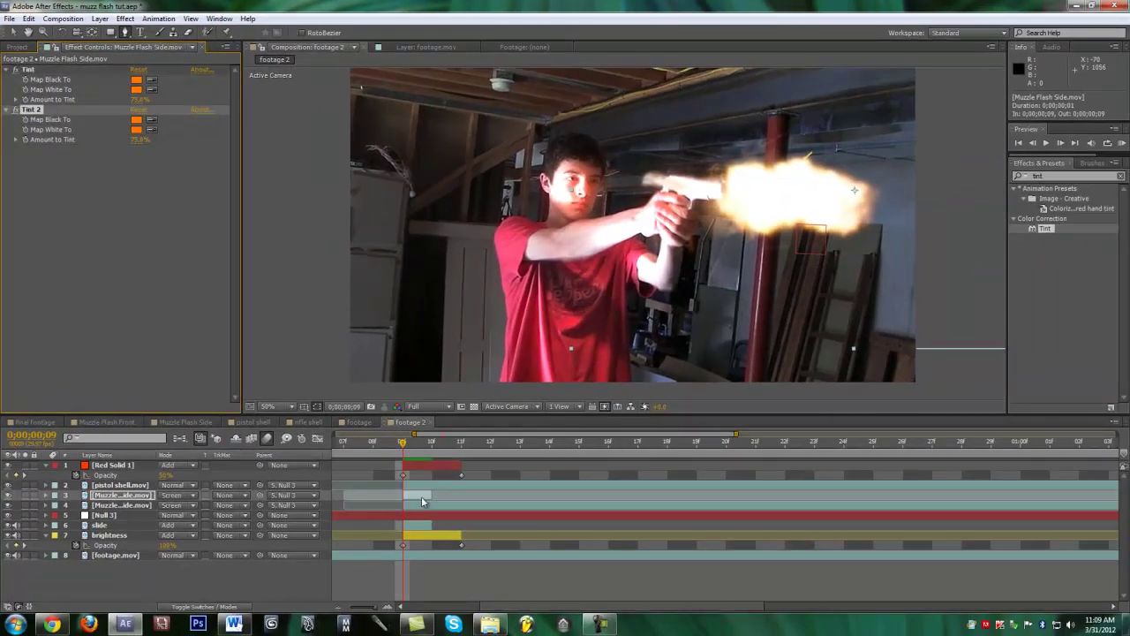
key(Delete)
click(421, 496)
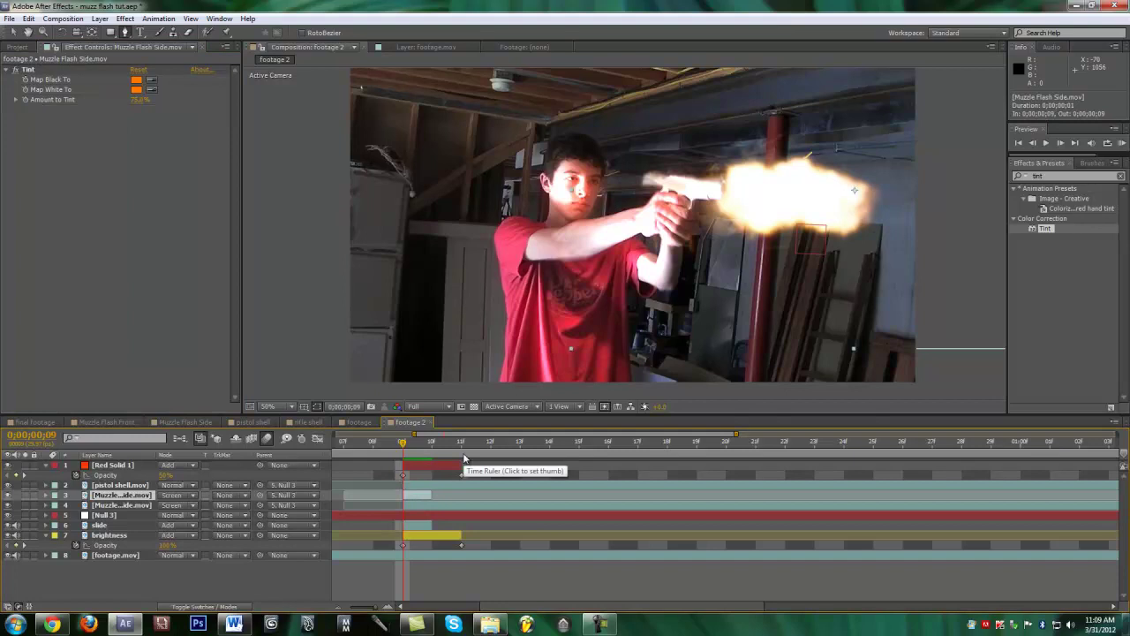
key(ctrl+d)
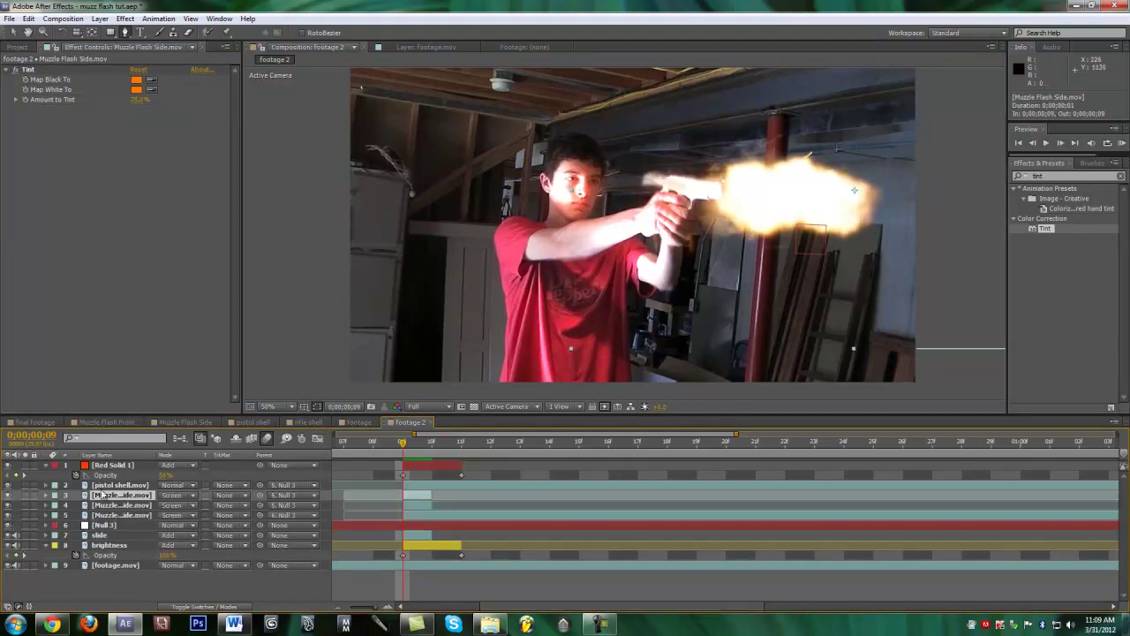
key(Delete)
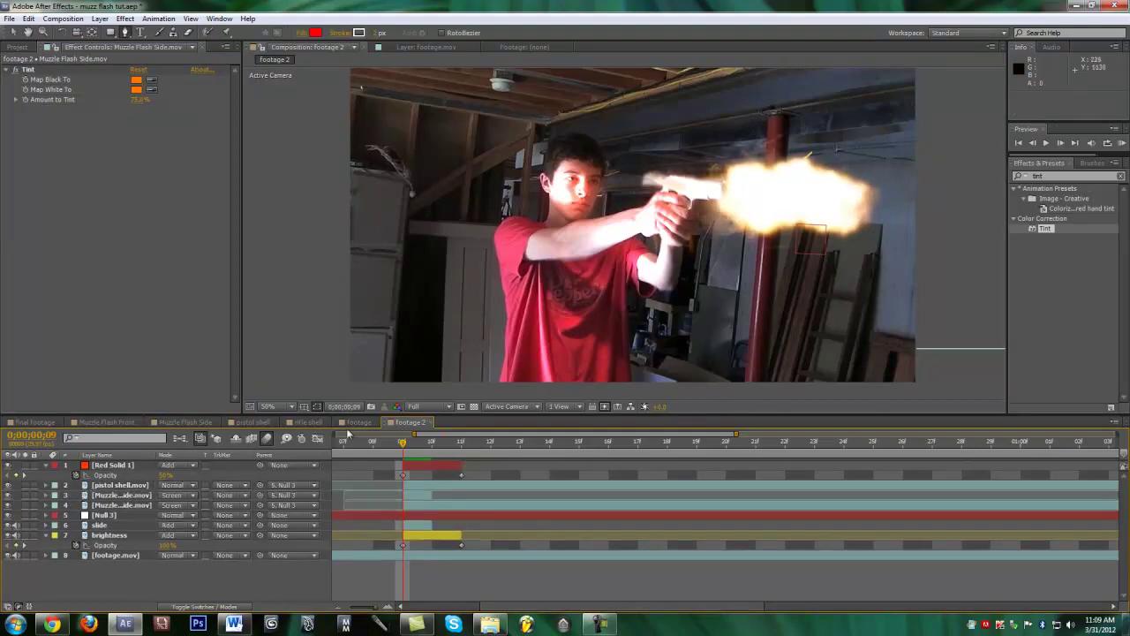
Preview the whole composition from the first frame, and return to the flash at frame 9
click(339, 607)
click(336, 453)
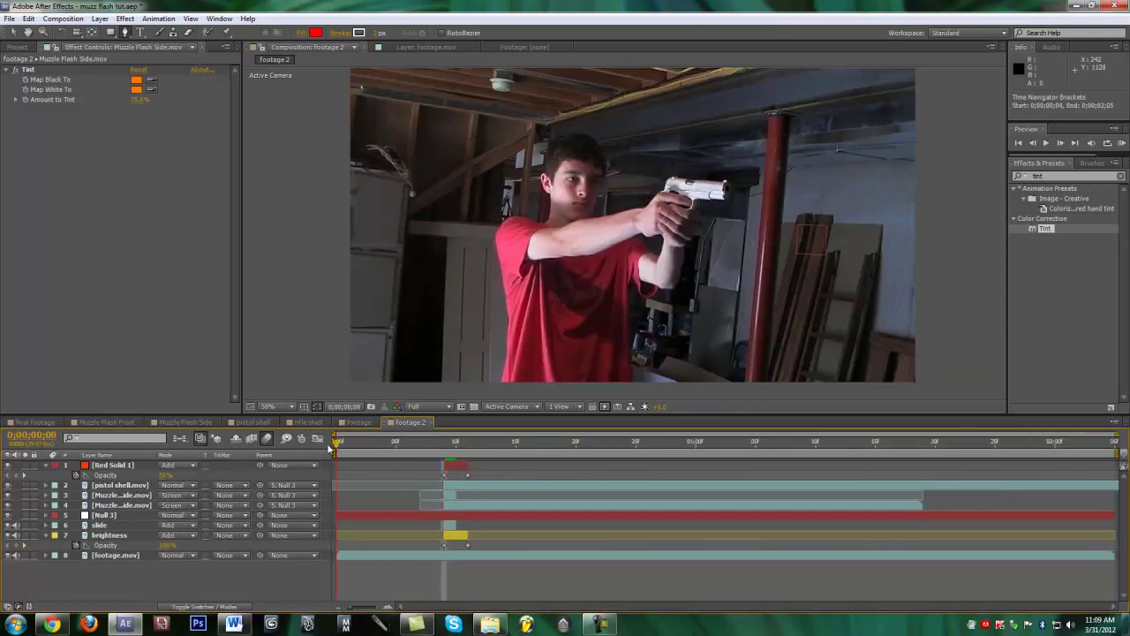
key(KP_0)
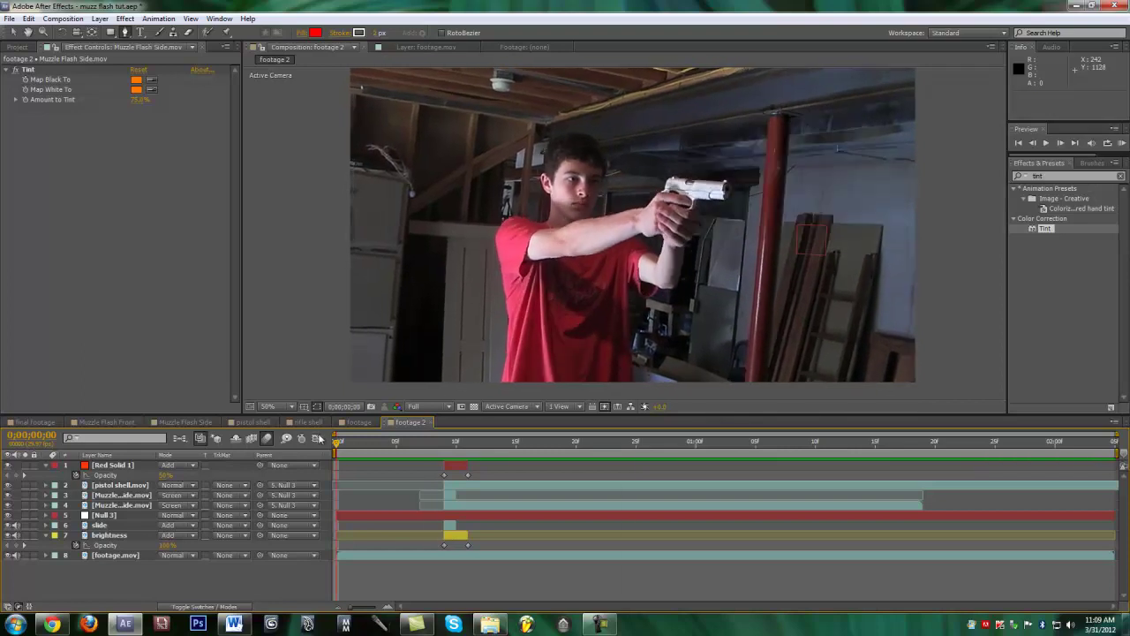
drag(336, 452, 449, 447)
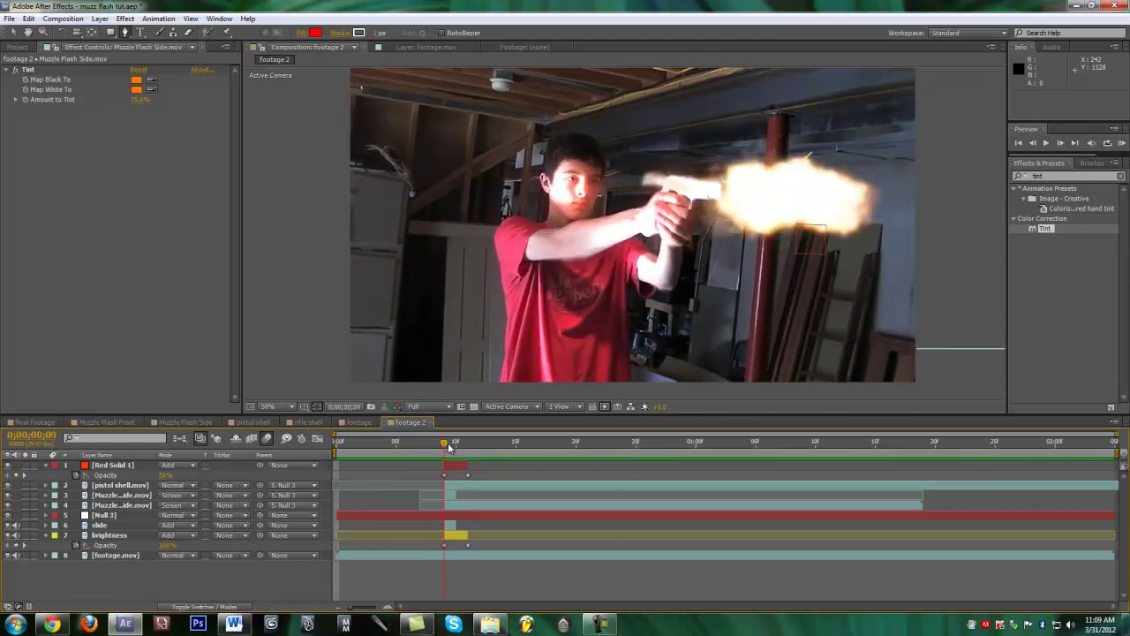
Import Baghira, colt_45, Glock18 and Qsz92 from the muzzle flash pack's Sound effects > pistols folder into the project
click(16, 47)
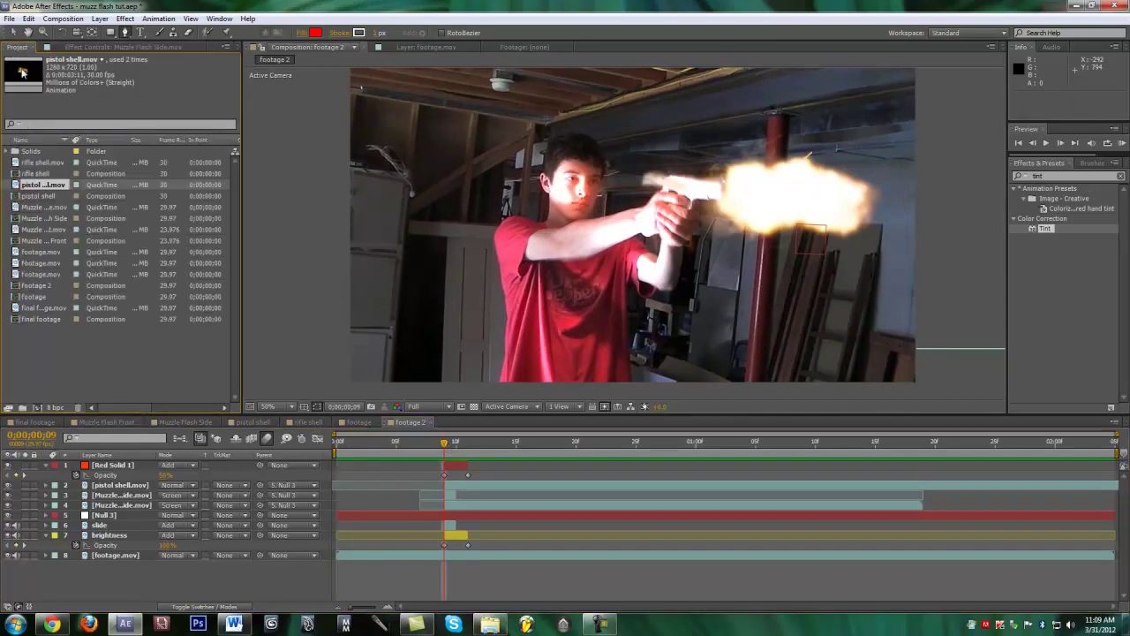
click(44, 342)
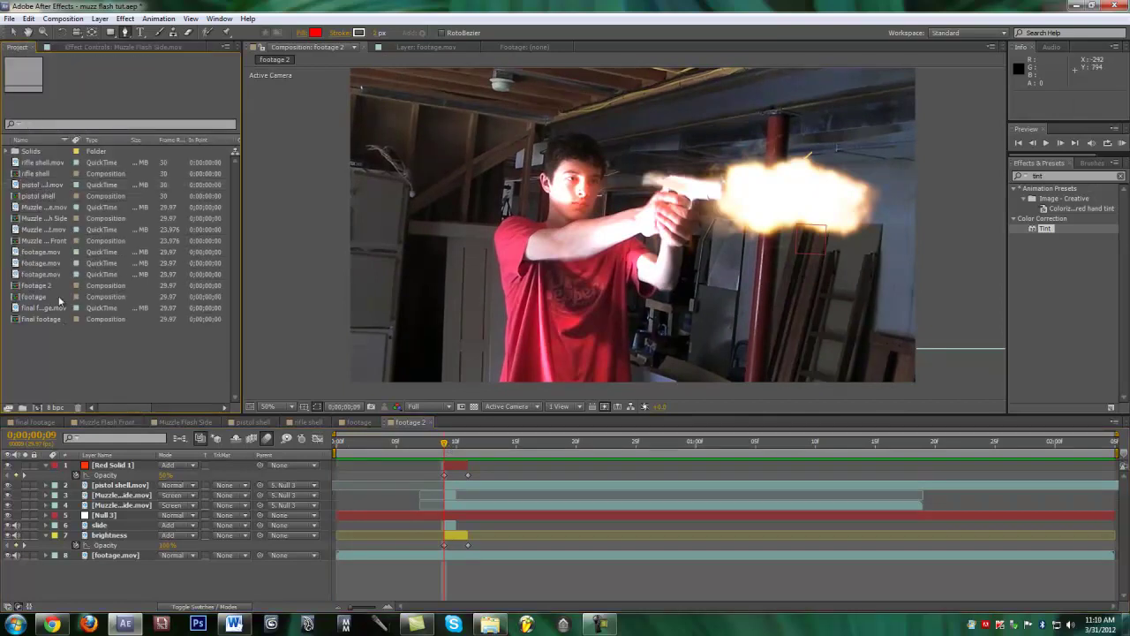
click(1074, 6)
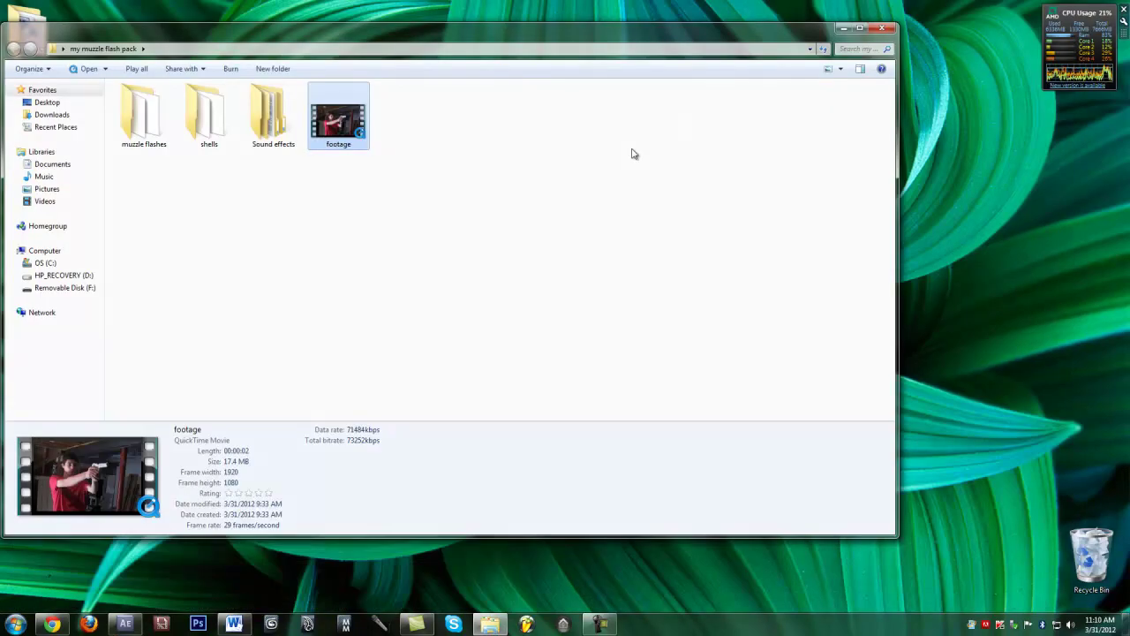
double_click(268, 115)
double_click(144, 124)
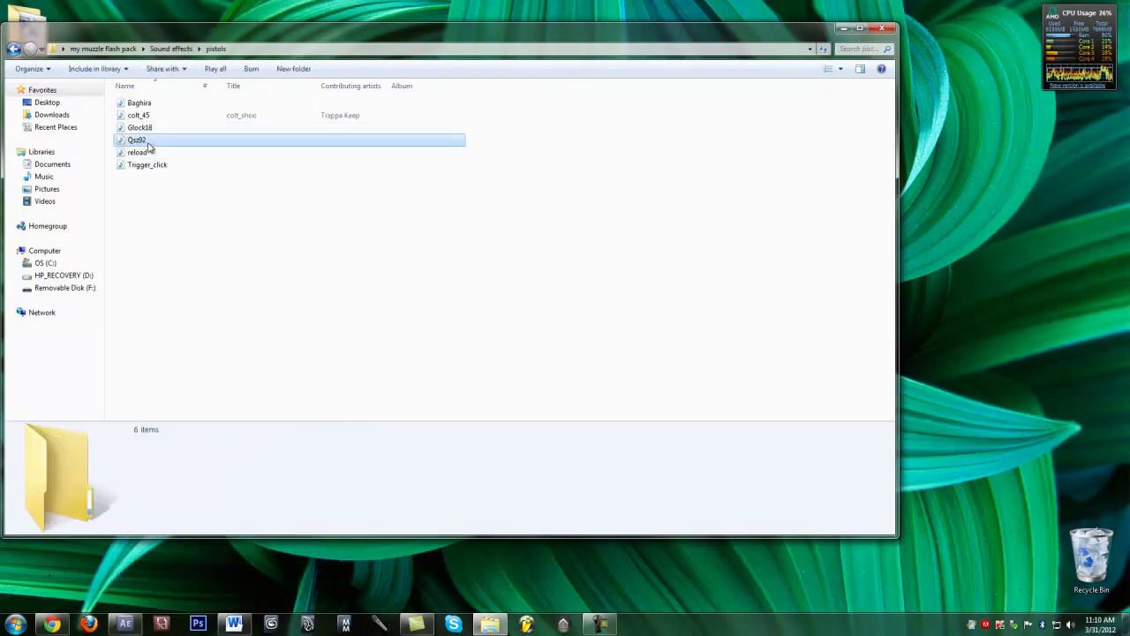
click(141, 139)
shift+click(149, 105)
drag(148, 113, 101, 348)
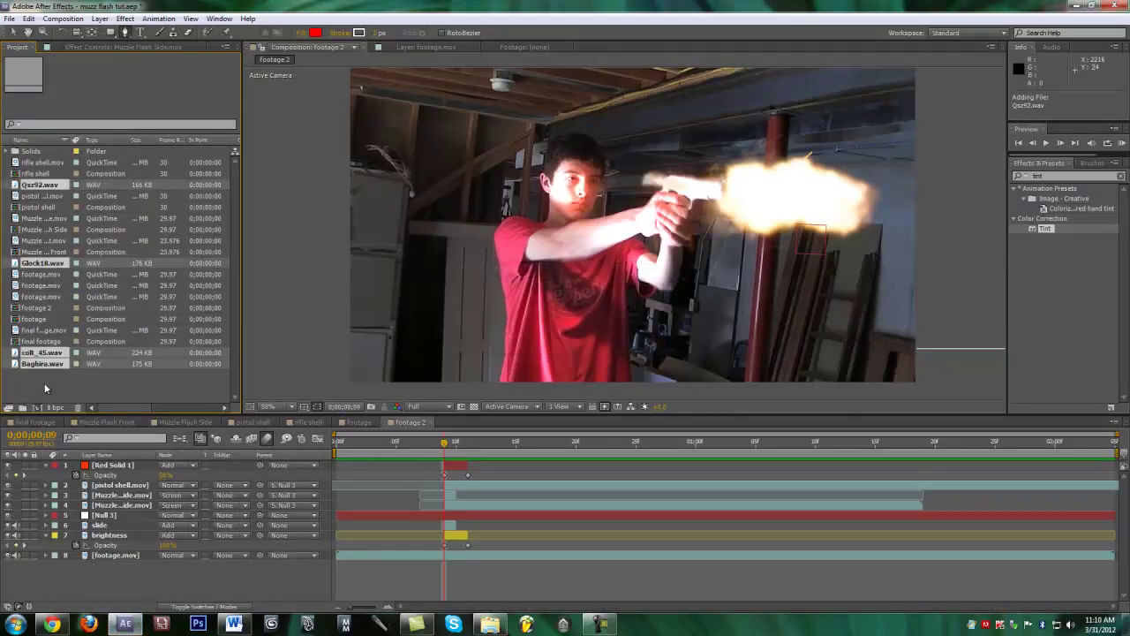
Add the four gunshot sounds beneath the red solid layer, starting at frame 9, and preview the composition from the start
drag(135, 454, 474, 492)
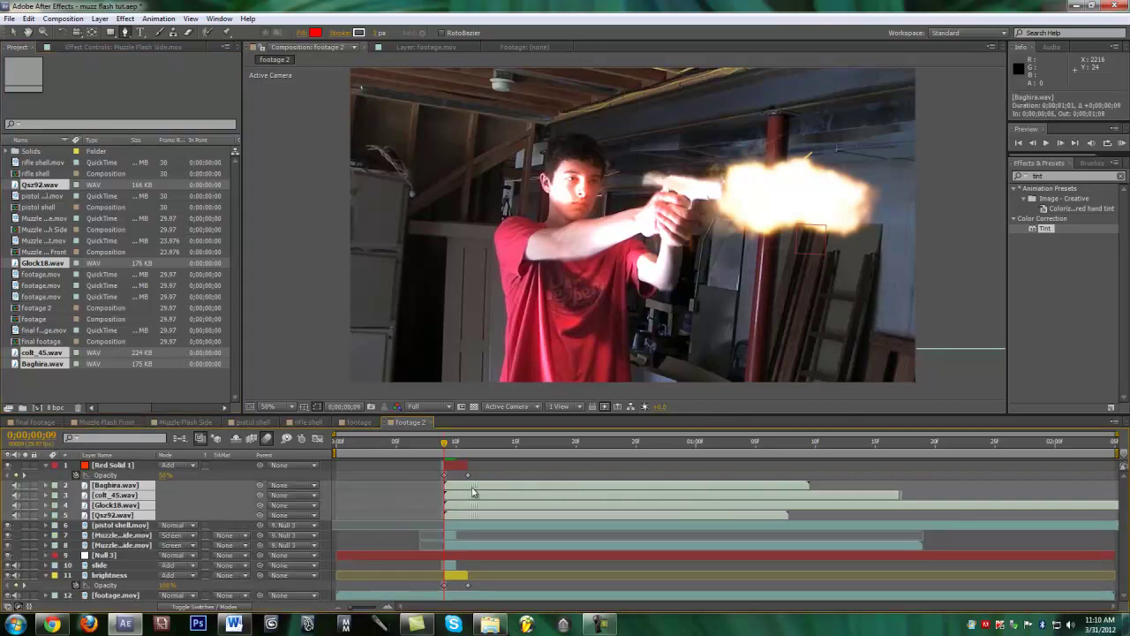
key(Home)
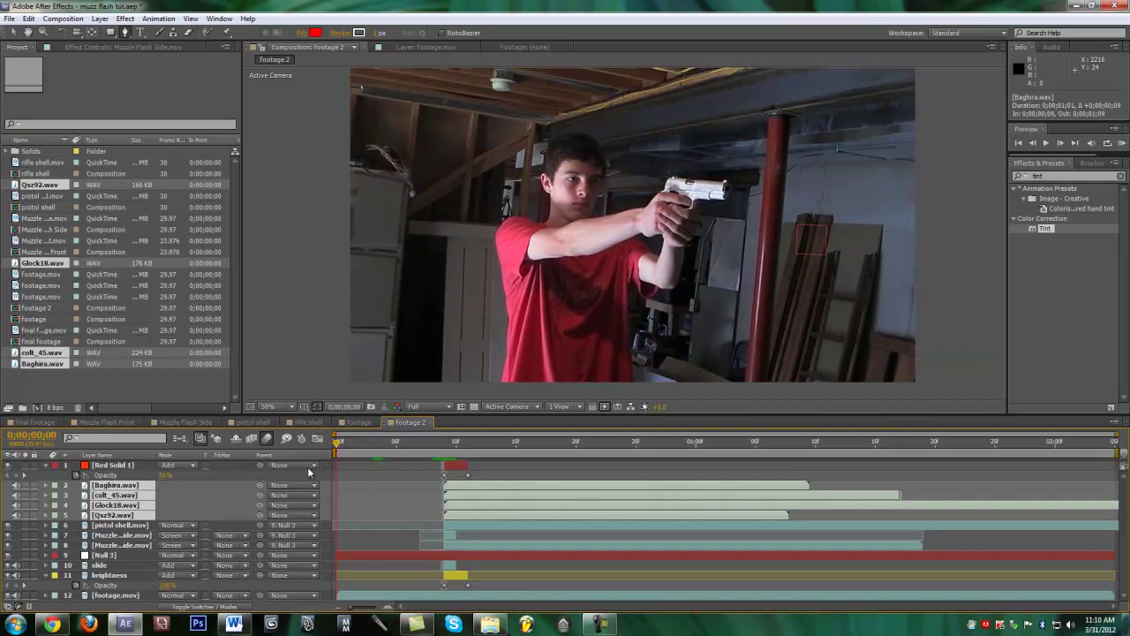
key(KP_0)
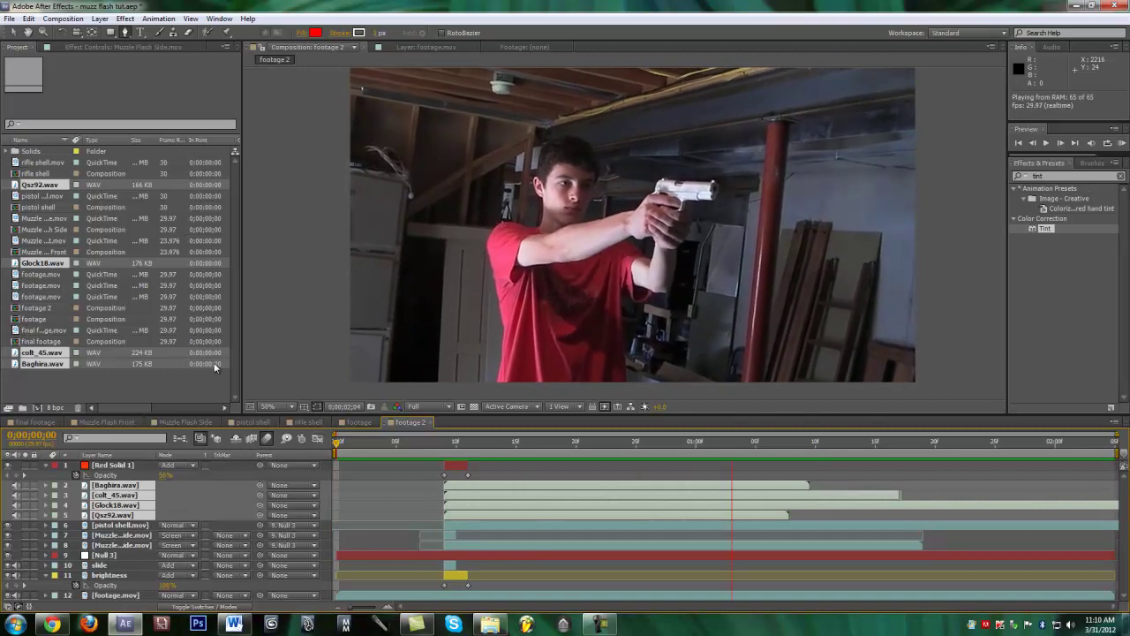
key(space)
Return to the flash at frame 9 and switch to the pistol sound effects folder
drag(340, 446, 448, 448)
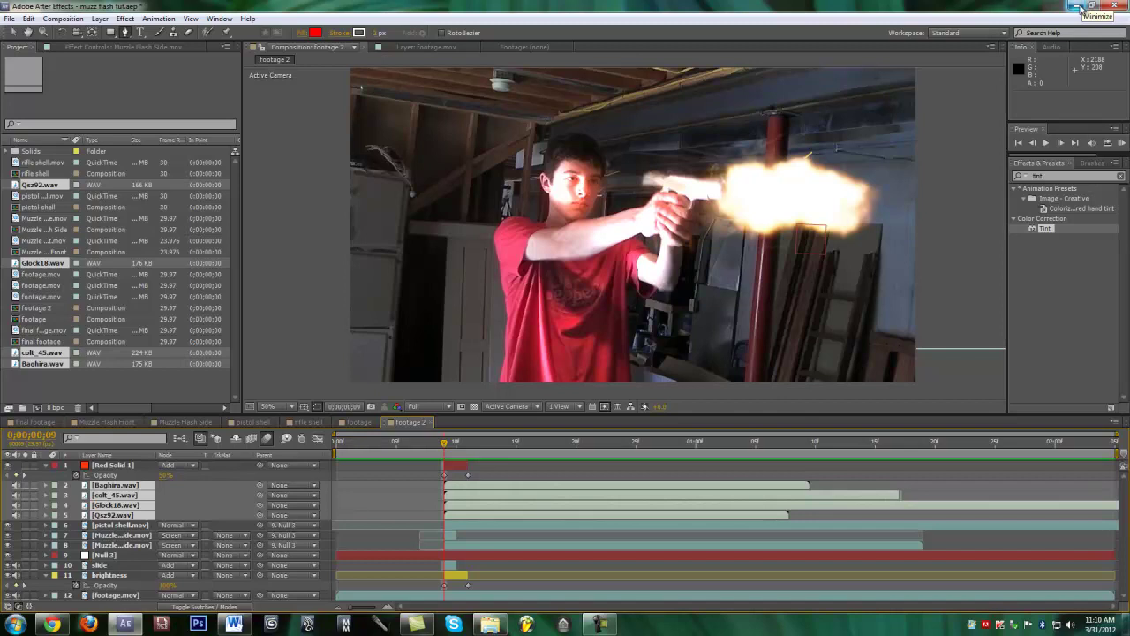
click(1075, 7)
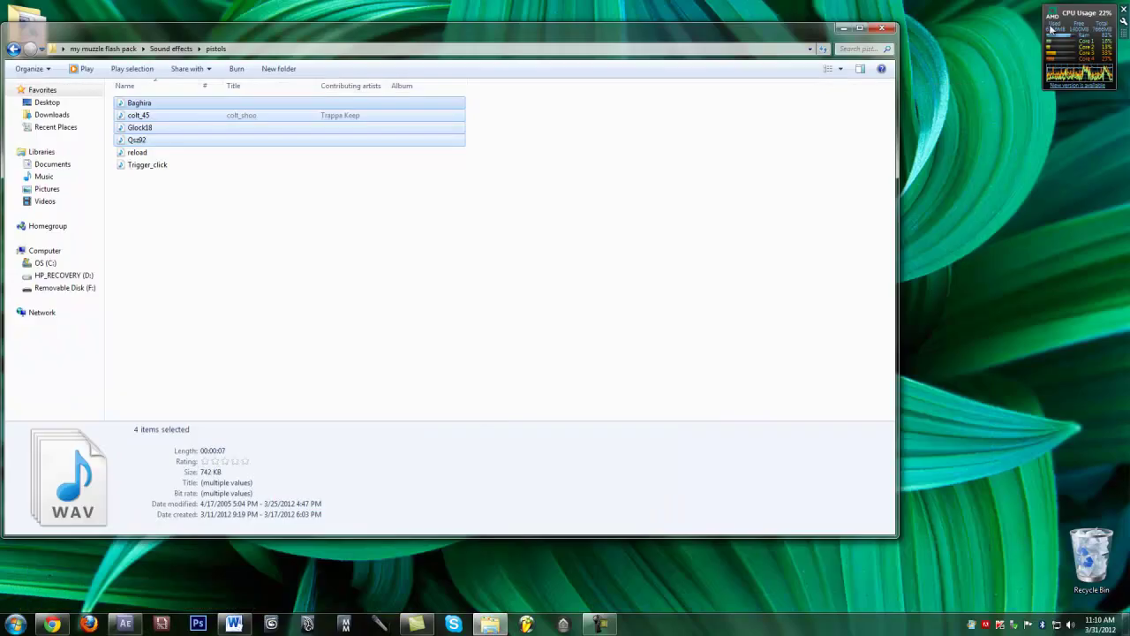